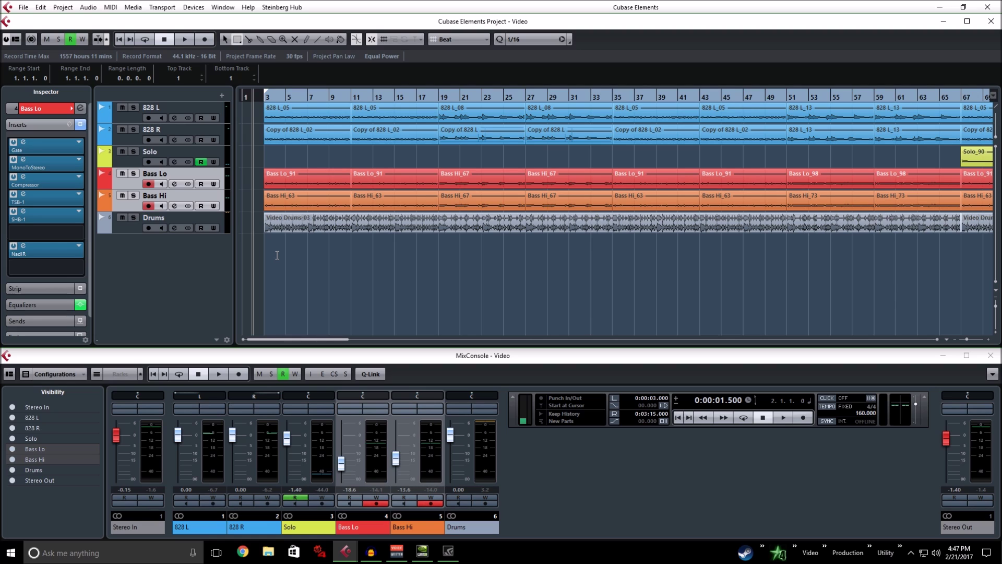
Play back the opening bars of the full mix and stop playback
key("h")
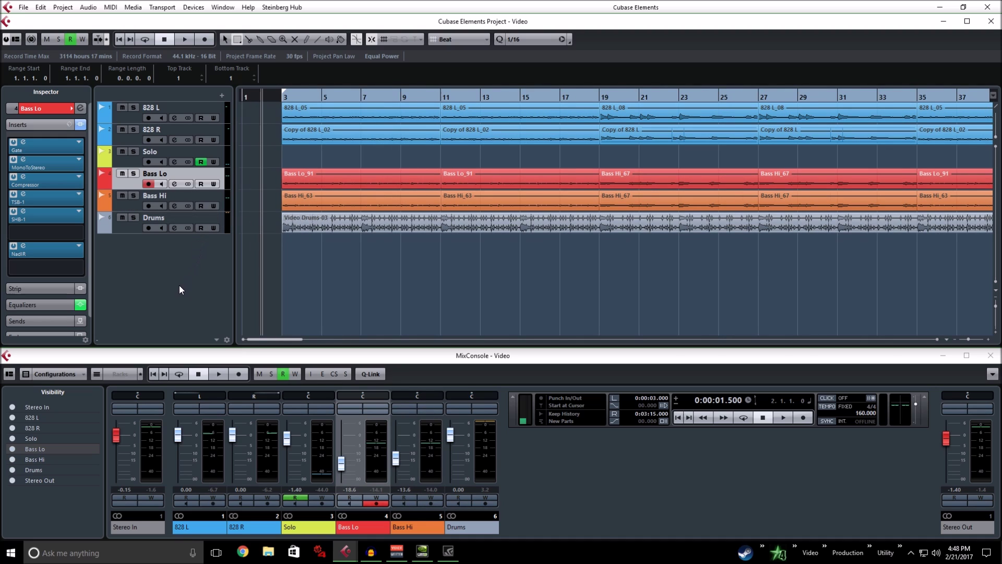
left_click(182, 40)
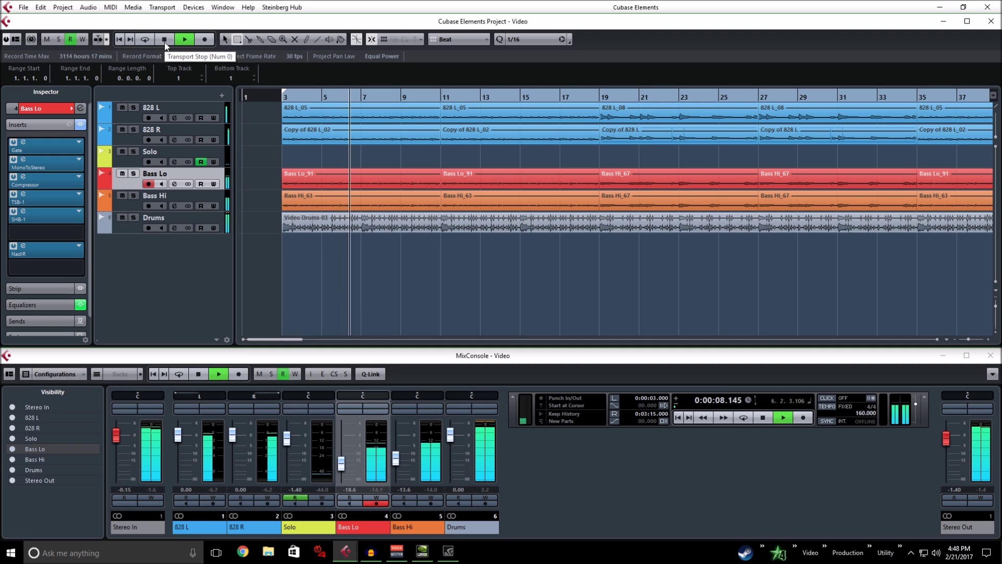
left_click(164, 40)
Solo the Bass Lo and Bass Hi tracks and audition them together from bar 3
left_click(134, 173)
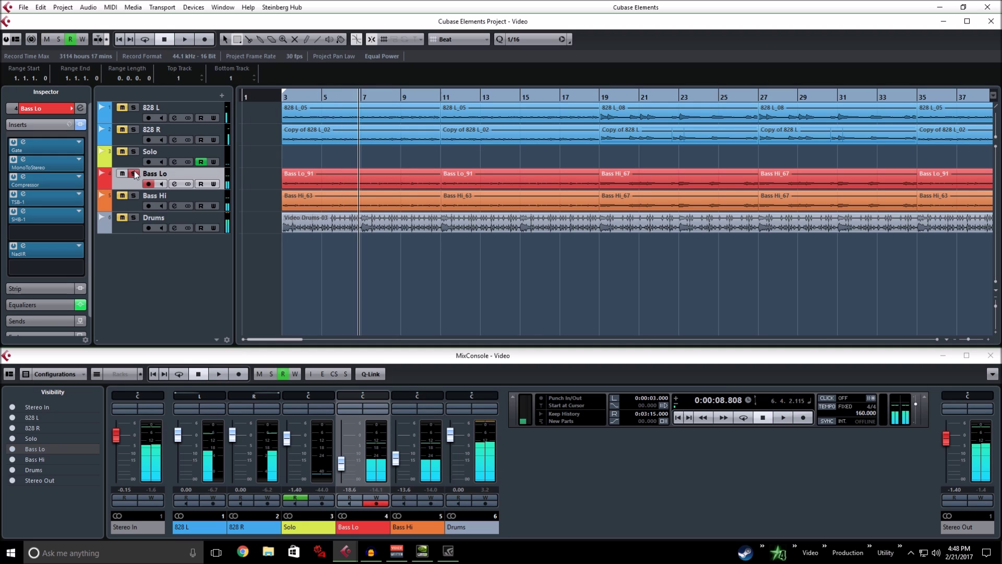
left_click(134, 196)
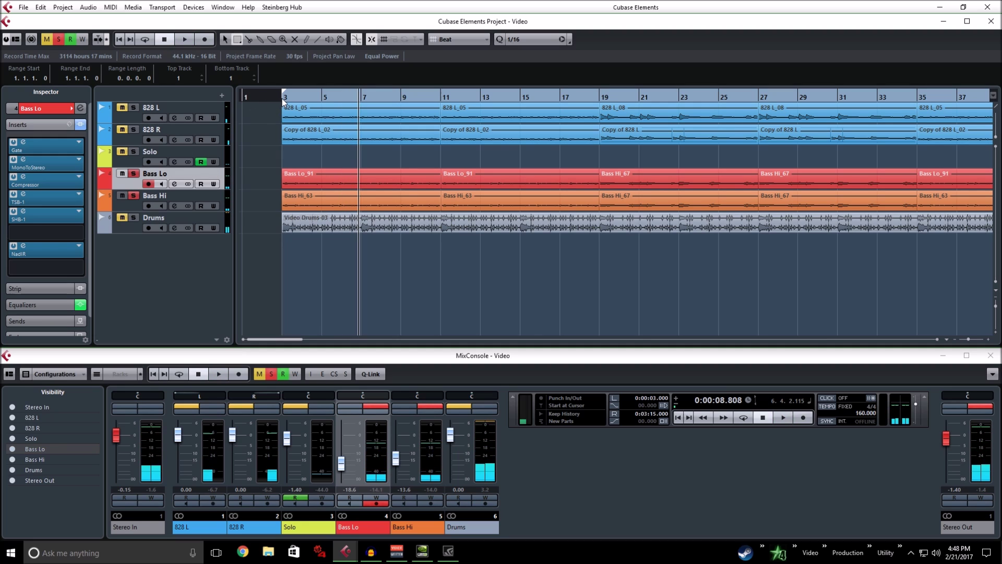
left_click(164, 39)
left_click(182, 42)
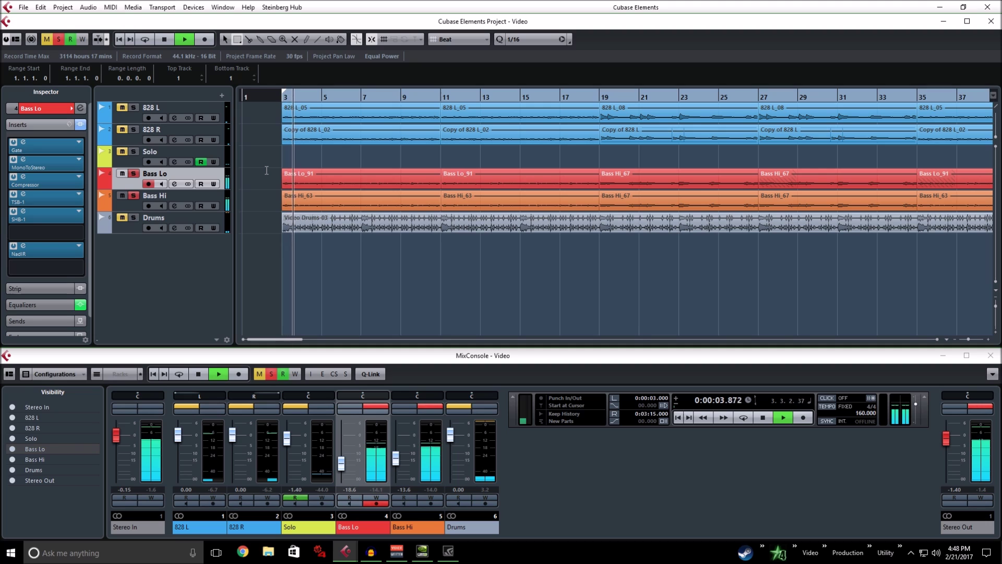
left_click(169, 39)
left_click(169, 38)
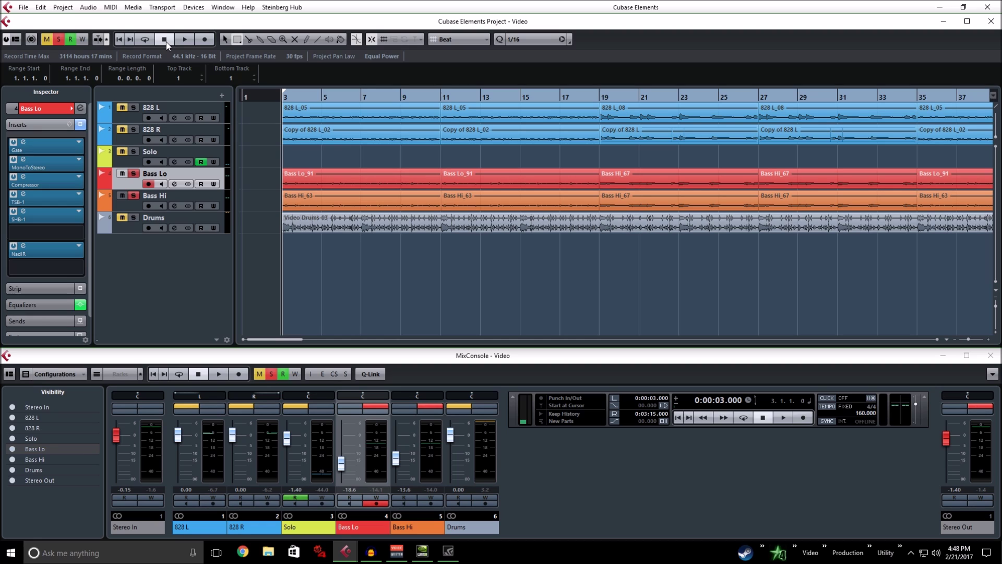
Deactivate the Gate, Compressor, SHB-1, NadIR and TSB-1 inserts on the Bass Lo track, leaving MonoToStereo active
left_click(128, 203)
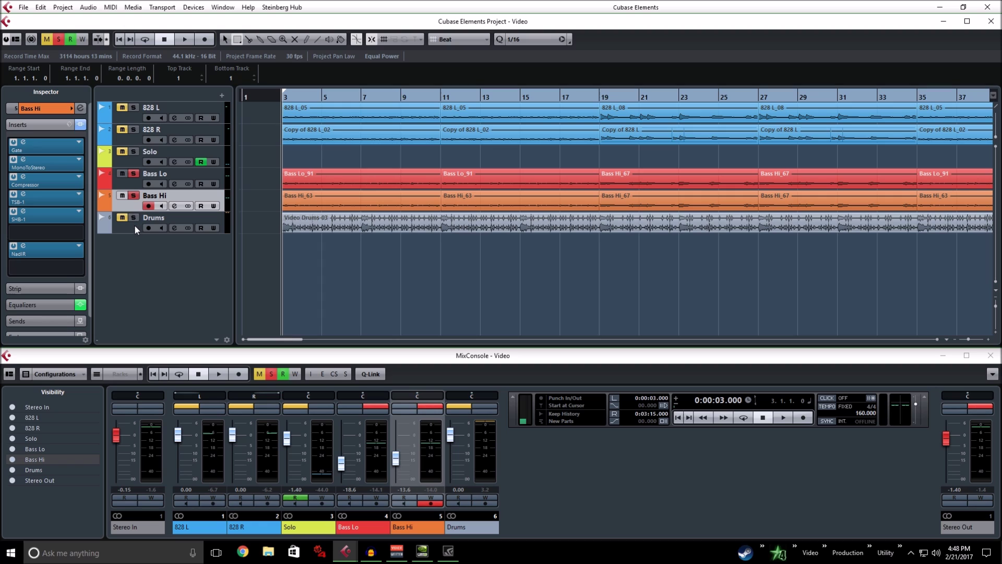
left_click(134, 183)
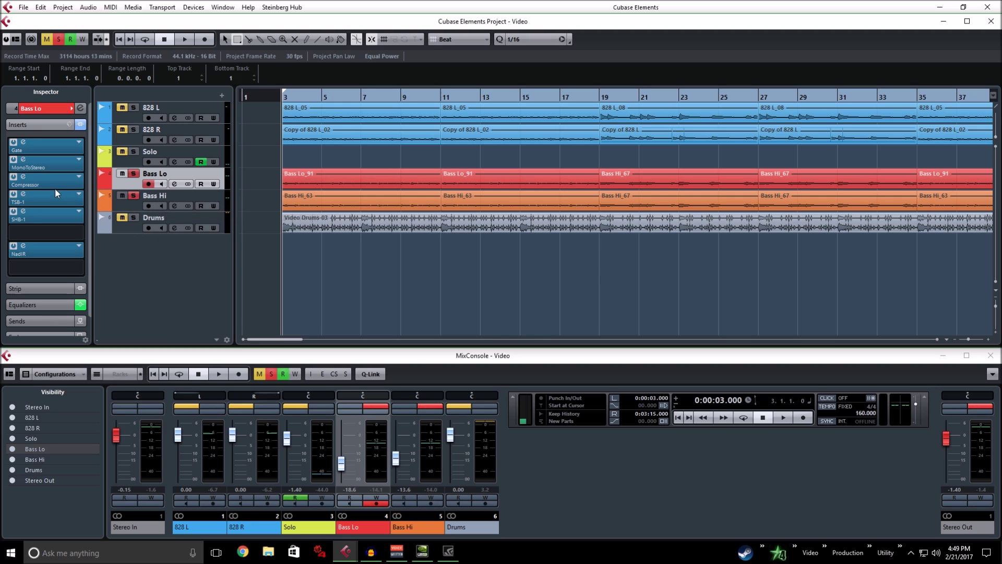
left_click(14, 141)
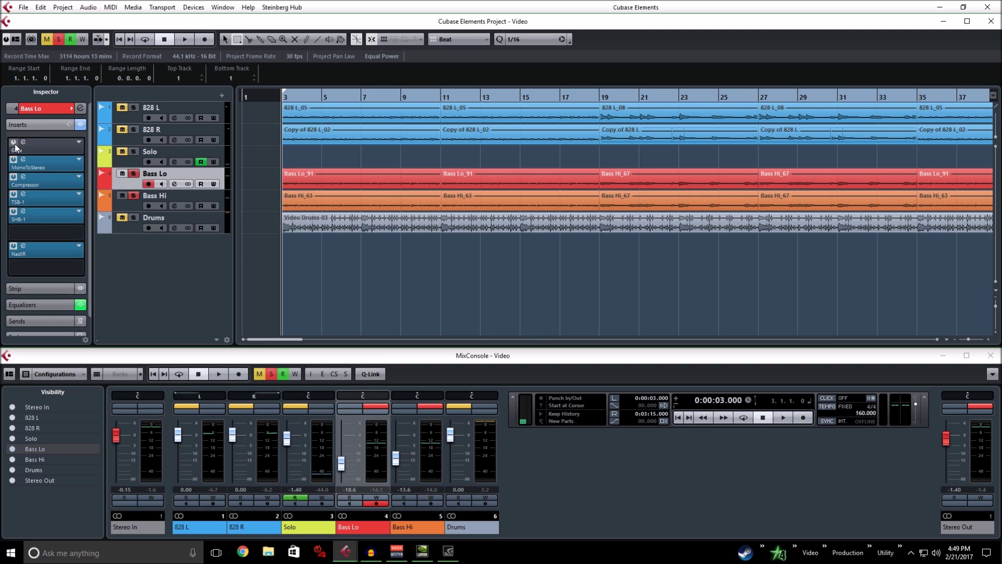
left_click(14, 177)
left_click(13, 211)
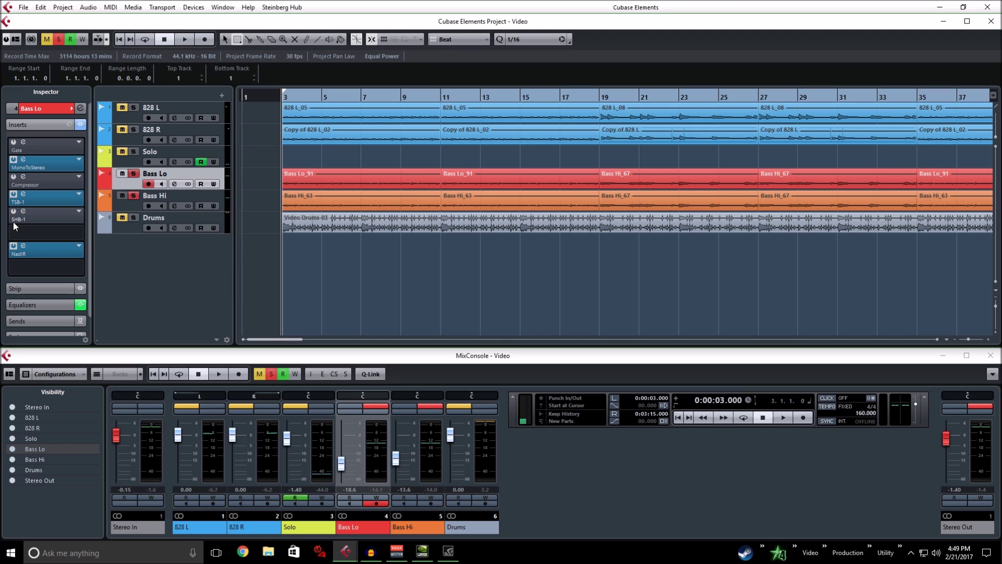
left_click(13, 246)
left_click(13, 194)
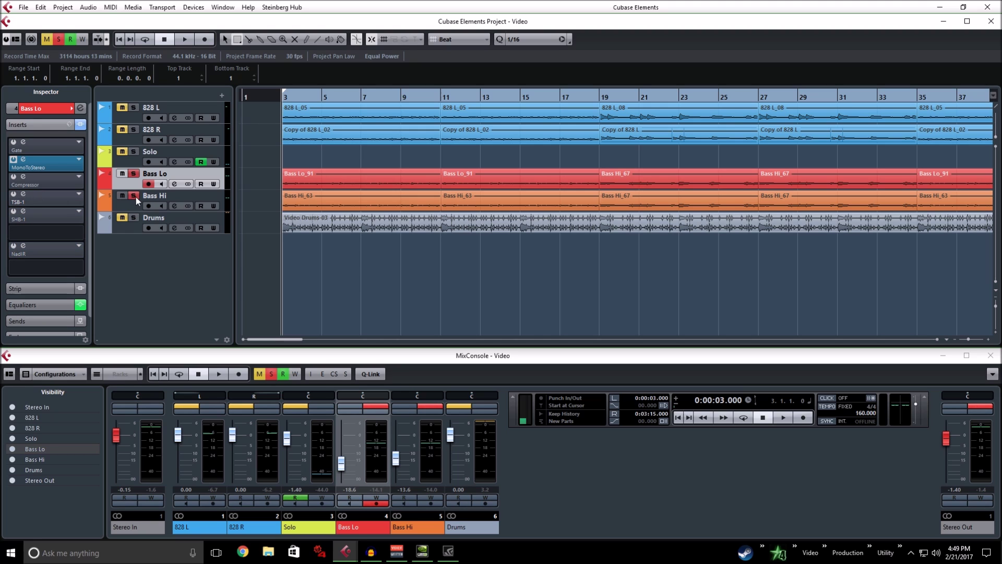
Audition the Bass Lo track without Bass Hi and raise its channel fader to 0.00 dB
left_click(180, 39)
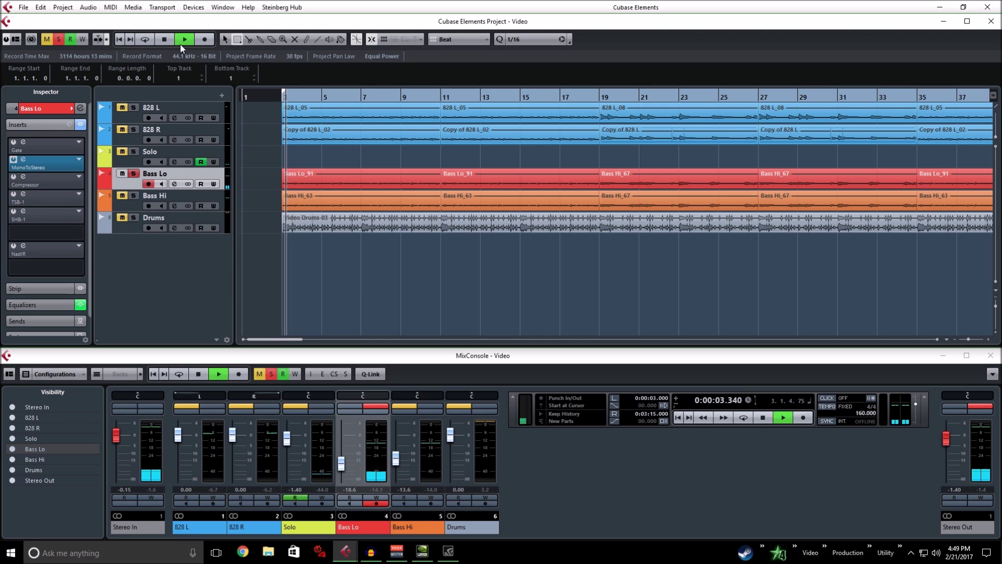
left_click(173, 184)
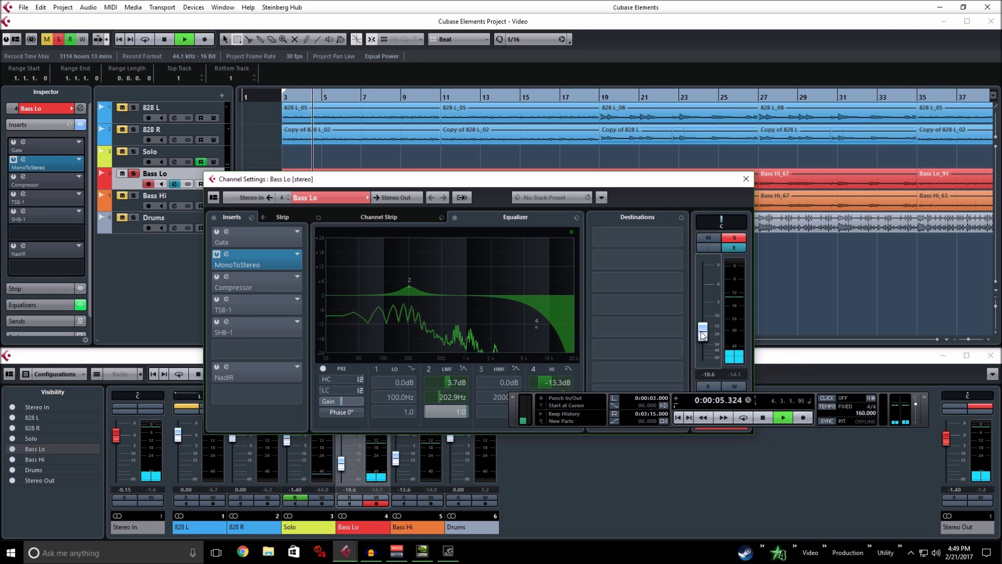
left_click_drag(704, 331, 725, 283)
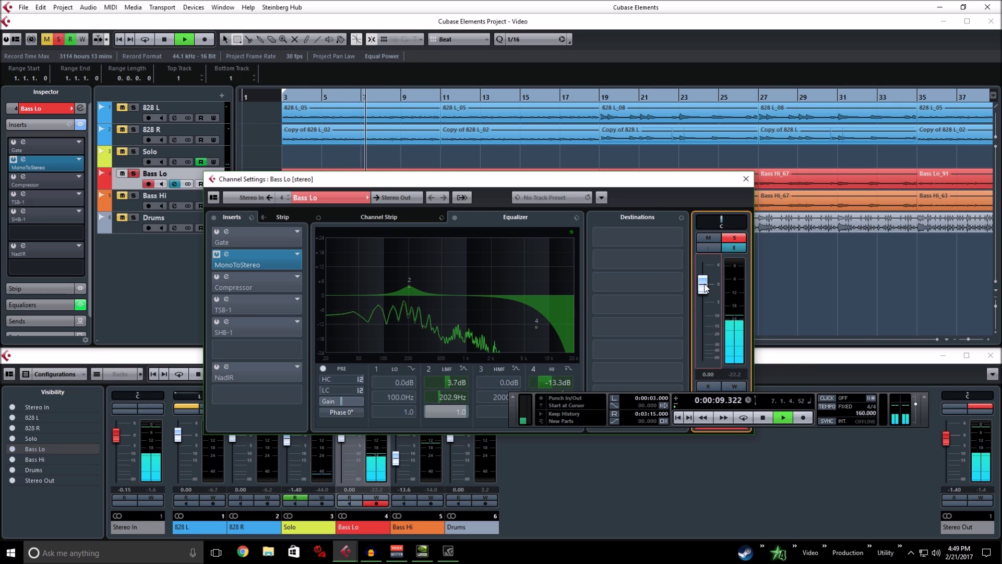
left_click(163, 40)
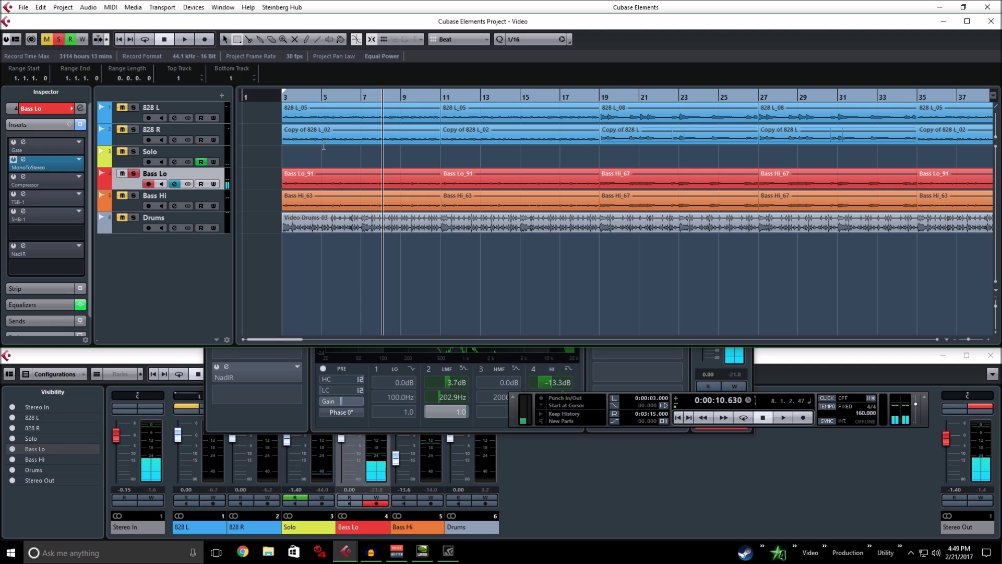
Disarm Bass Lo for recording and review its equalizer curve in the channel settings
left_click(149, 184)
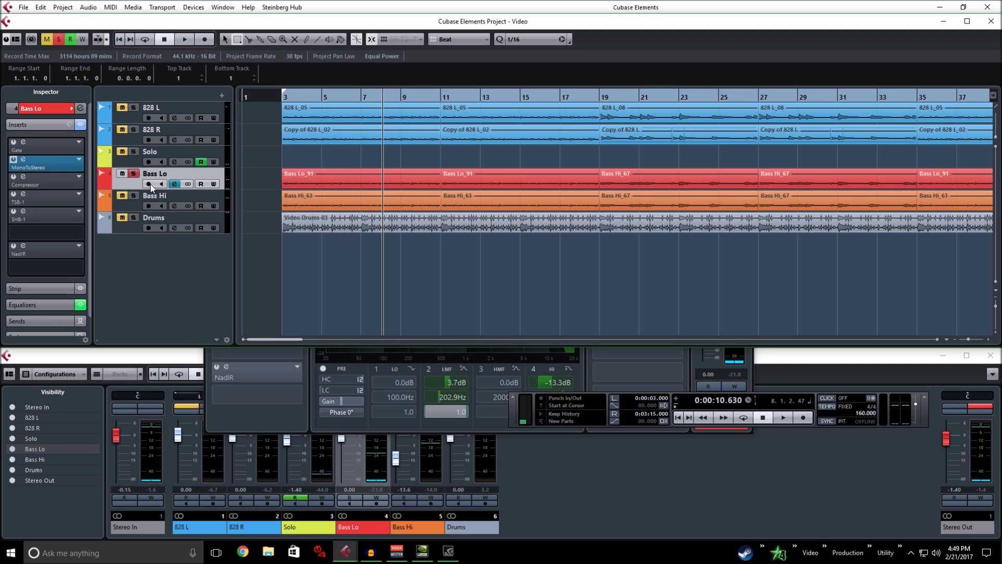
left_click(178, 184)
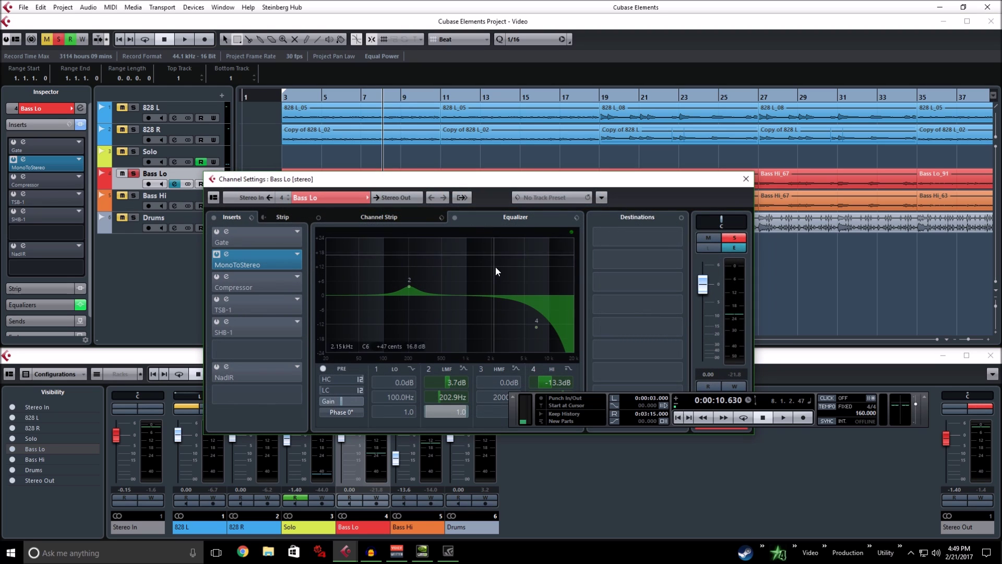
left_click(746, 178)
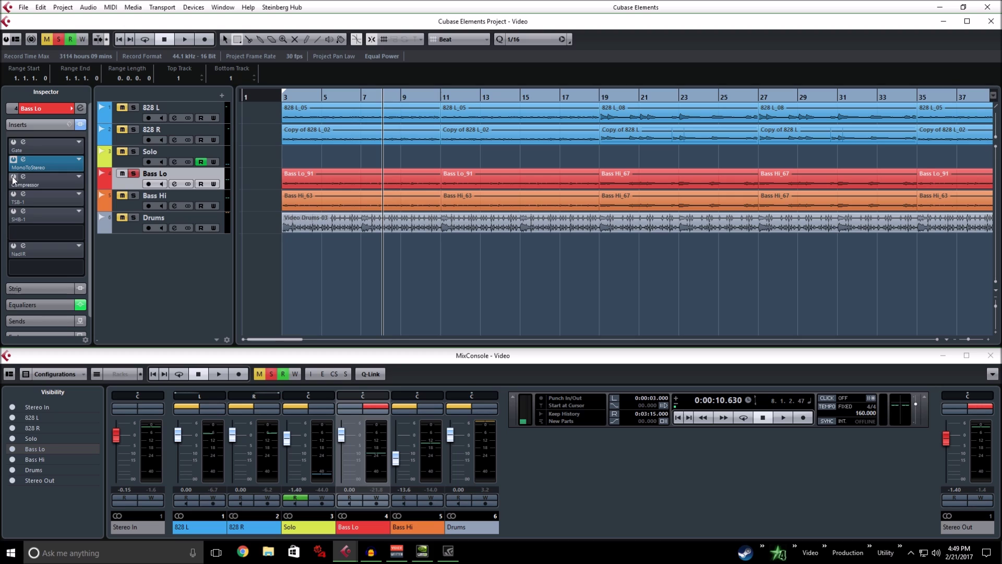
Deactivate the NadIR insert on the Bass Hi track and solo that track alongside Bass Lo
left_click(125, 202)
left_click(14, 246)
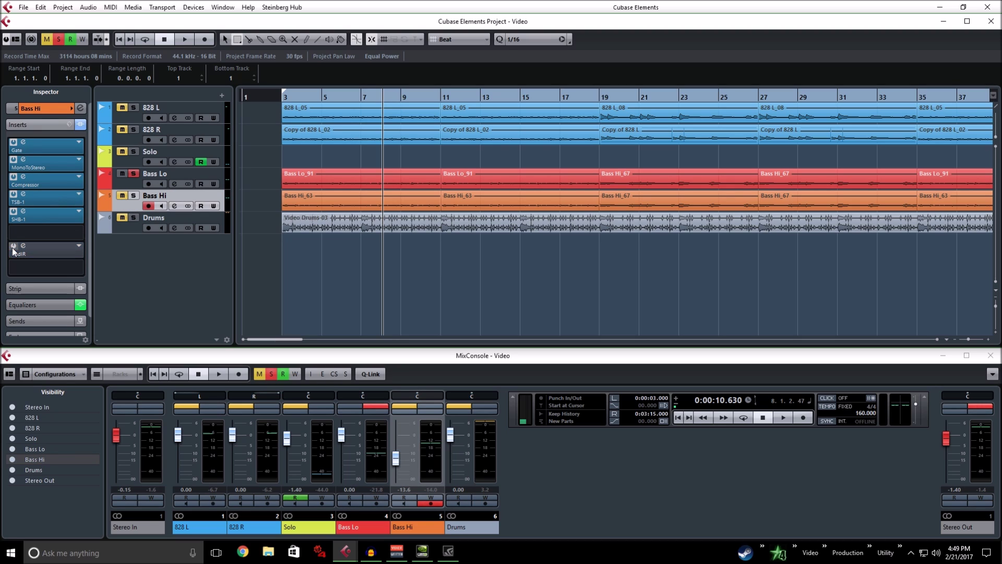
left_click(134, 196)
Play both bass tracks and lower the Bass Hi channel fader to -42.9 dB
left_click(185, 40)
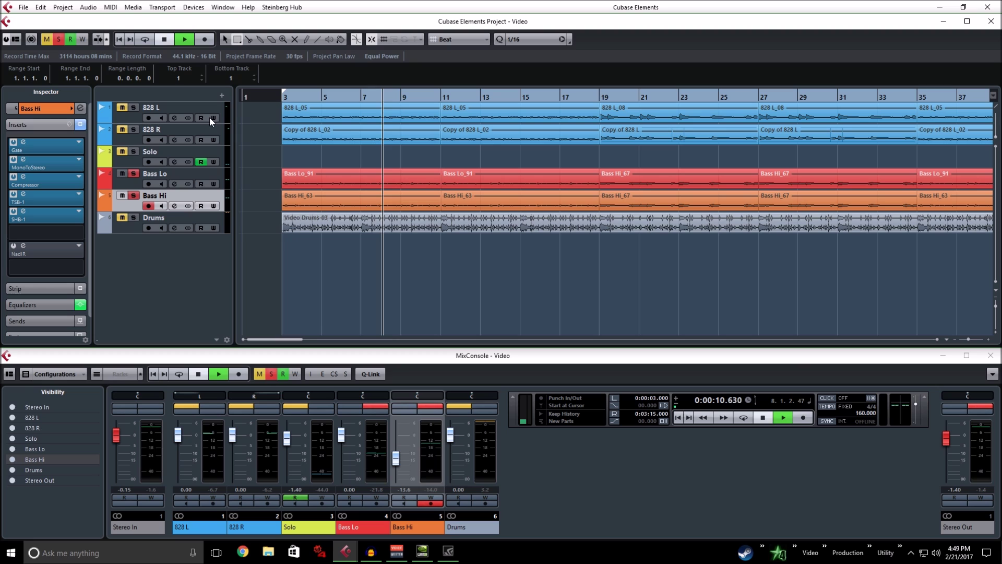
left_click(174, 206)
left_click_drag(702, 323, 705, 349)
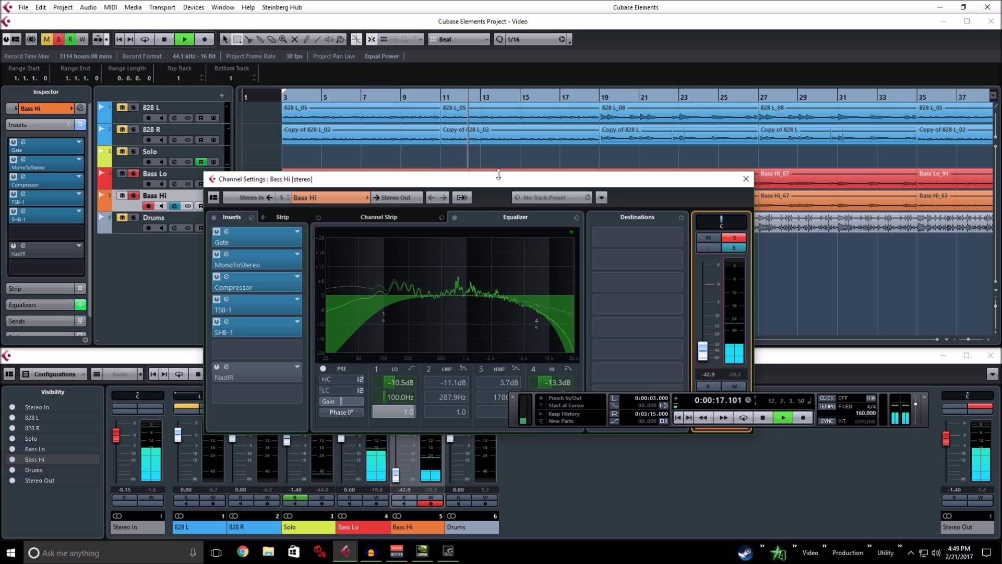
left_click(166, 41)
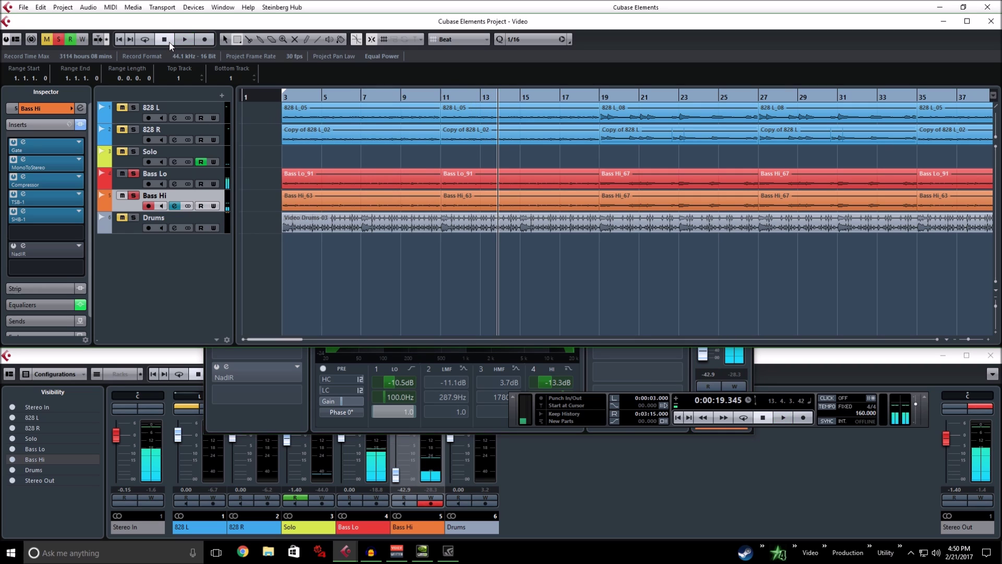
Set the Bass Hi channel fader to -14.1 dB and close its channel settings
left_click(593, 363)
left_click_drag(701, 355, 701, 326)
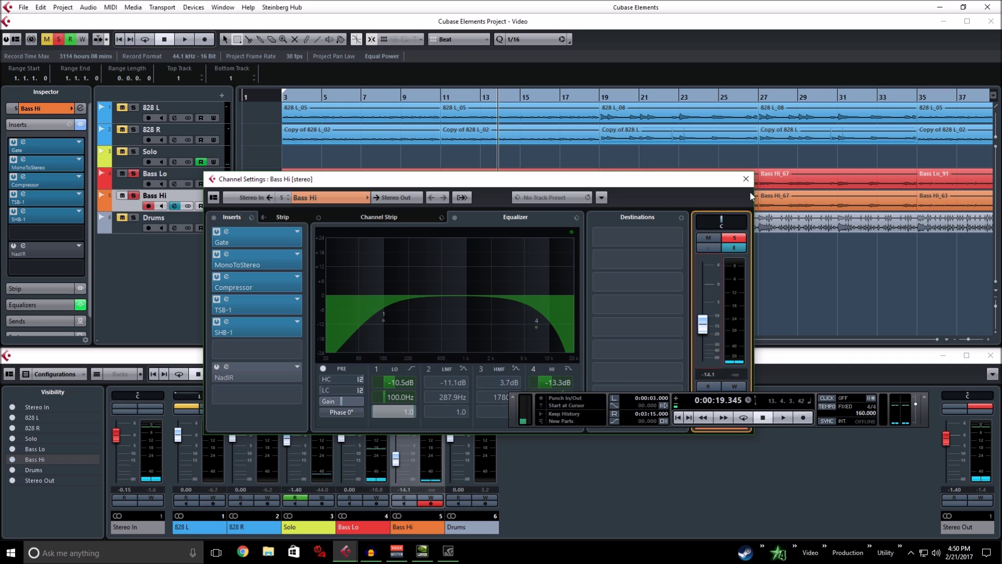
left_click(745, 179)
Reactivate the Compressor insert on Bass Lo and set that track's channel fader to -15.5 dB
left_click(163, 180)
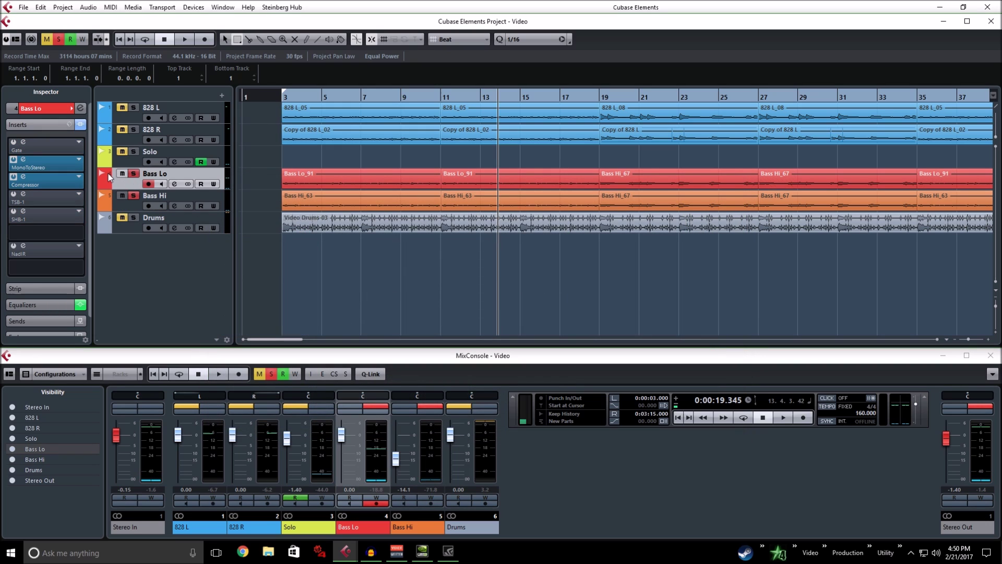
left_click(177, 183)
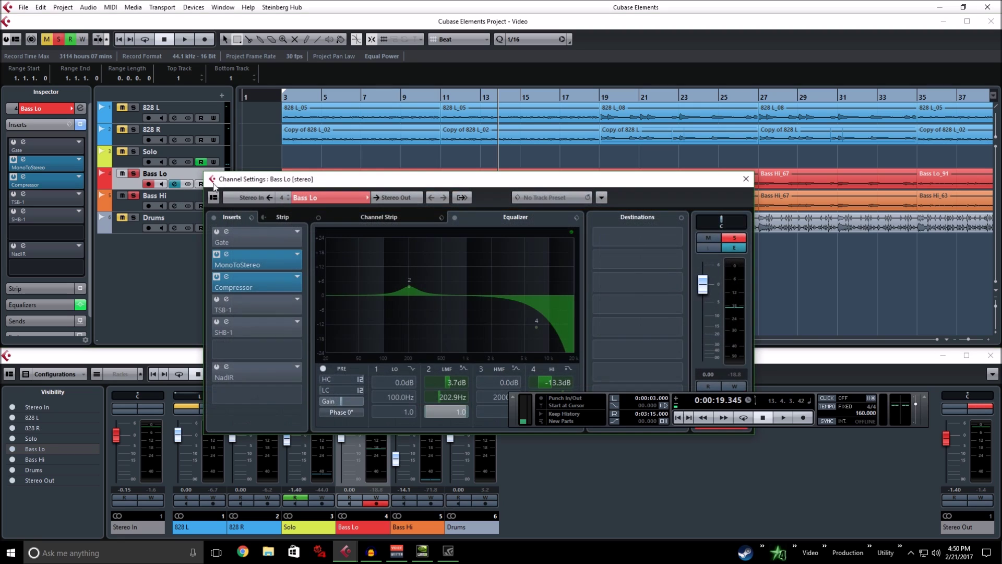
left_click_drag(703, 291, 702, 338)
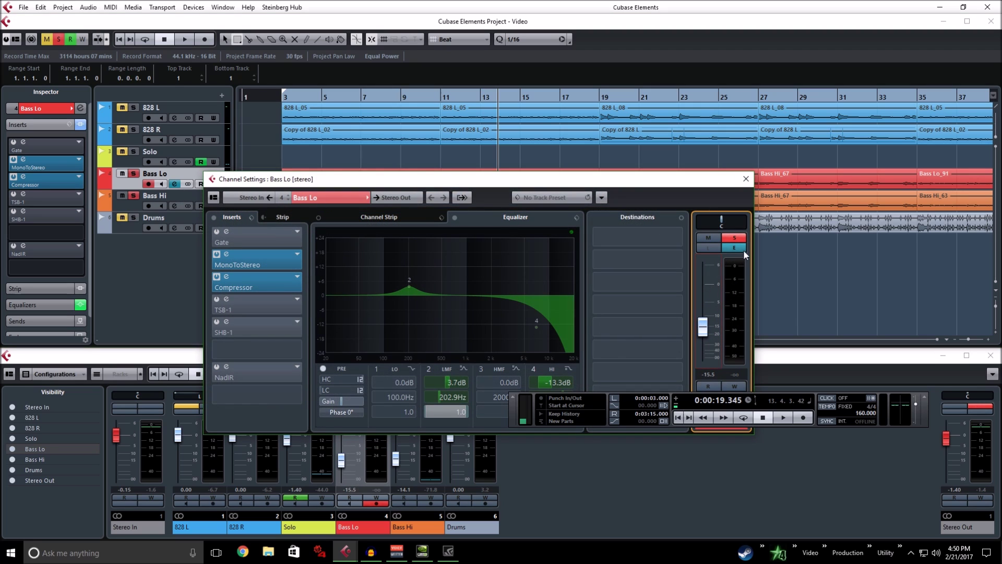
left_click(745, 179)
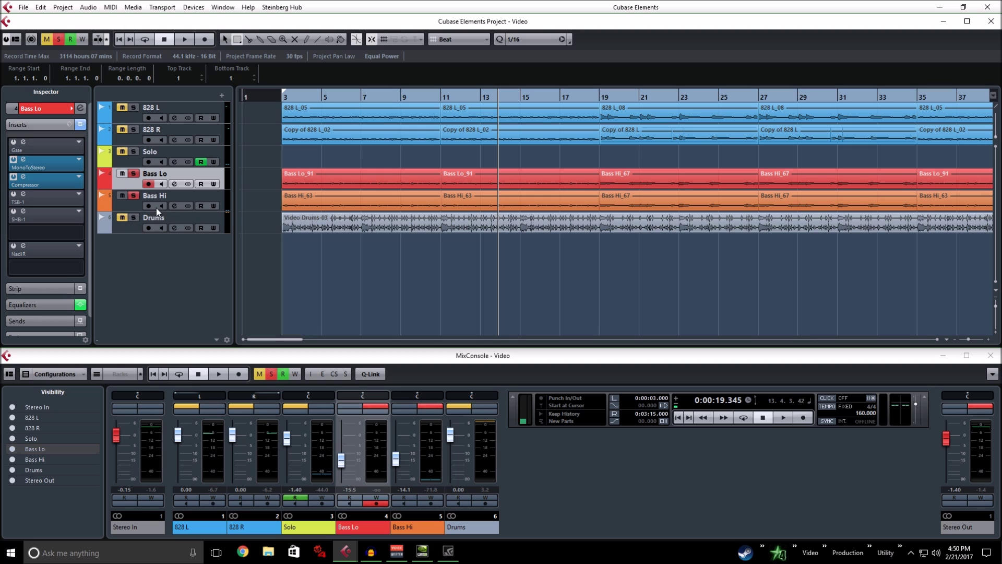
Compare the insert chains of the Bass Lo and Bass Hi tracks
left_click(131, 205)
left_click(130, 183)
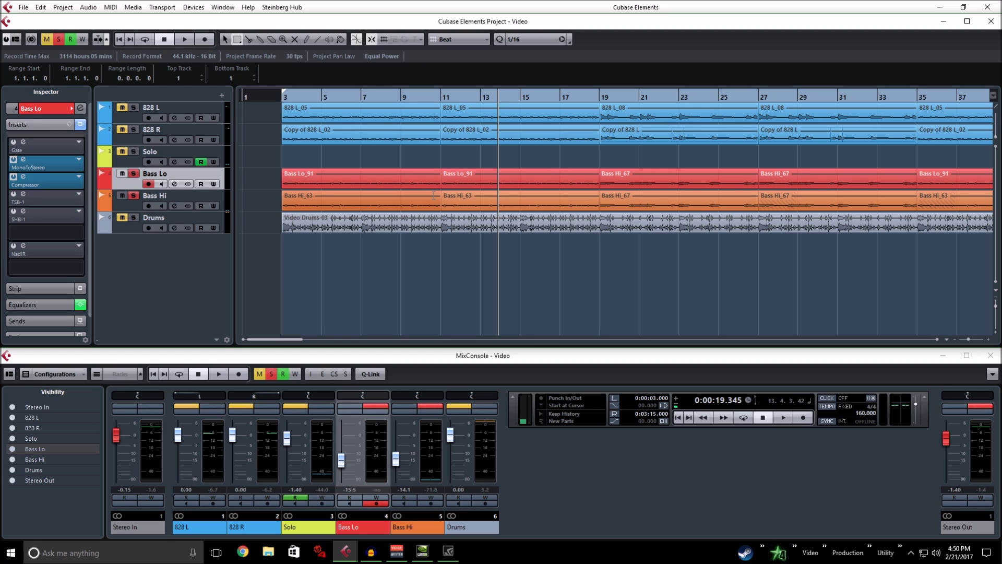
scroll(422, 183, "up", 5)
scroll(422, 184, "up", 4)
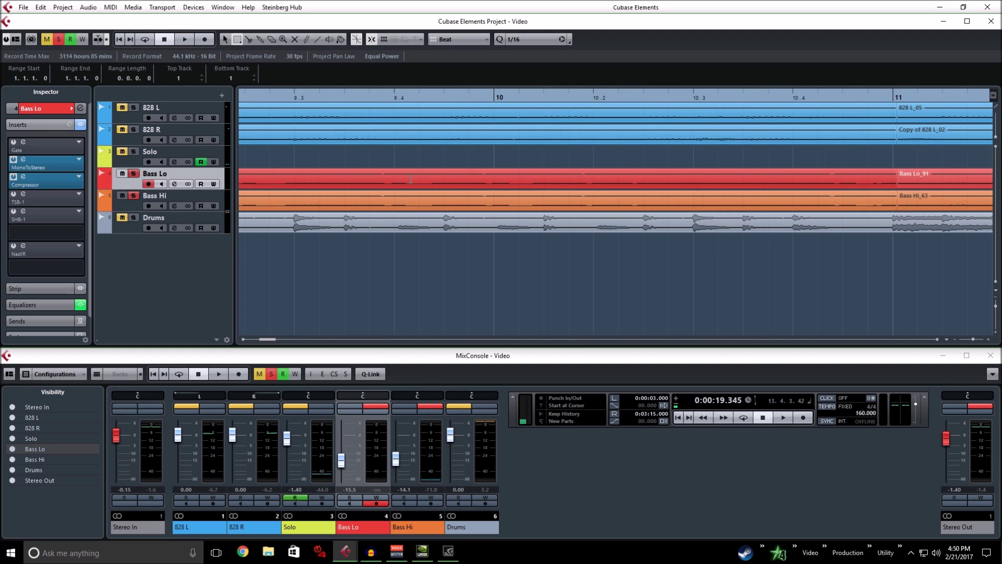
left_click(140, 204)
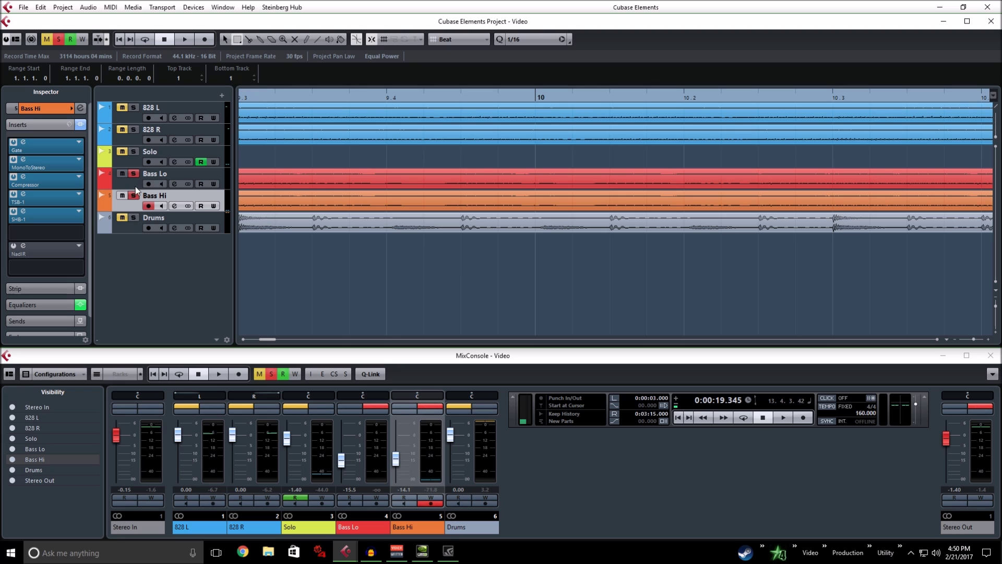
left_click(130, 180)
left_click(134, 203)
Examine the opening bars of the Bass Lo and Bass Hi recordings from bar 3
scroll(592, 156, "down", 3)
scroll(592, 156, "down", 4)
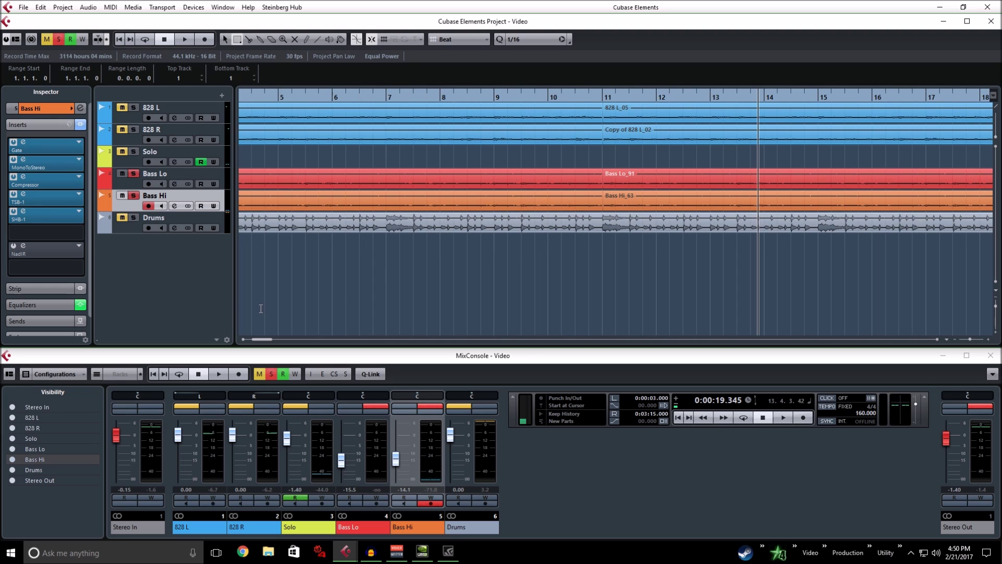
left_click_drag(261, 339, 239, 335)
scroll(461, 219, "up", 4)
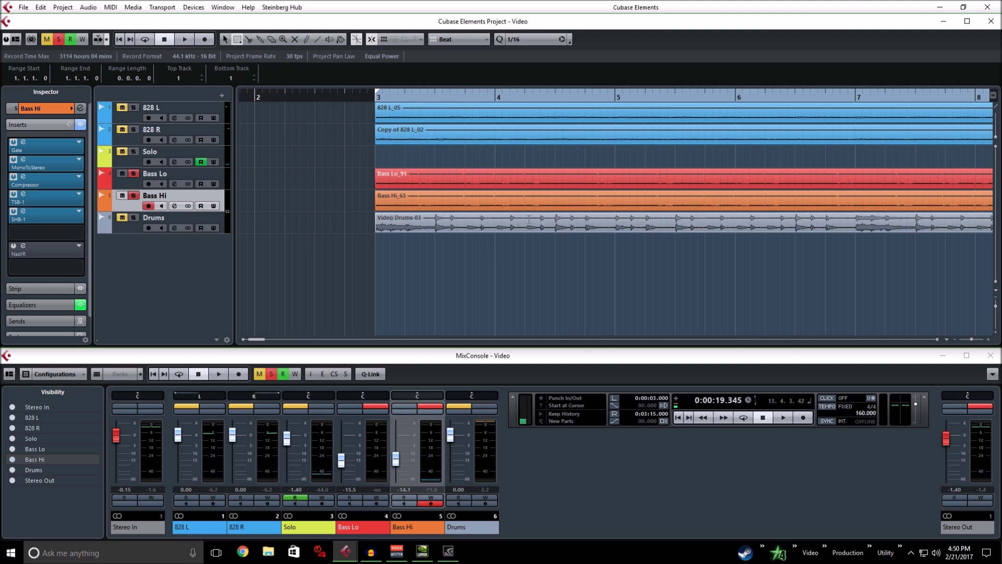
scroll(461, 219, "up", 3)
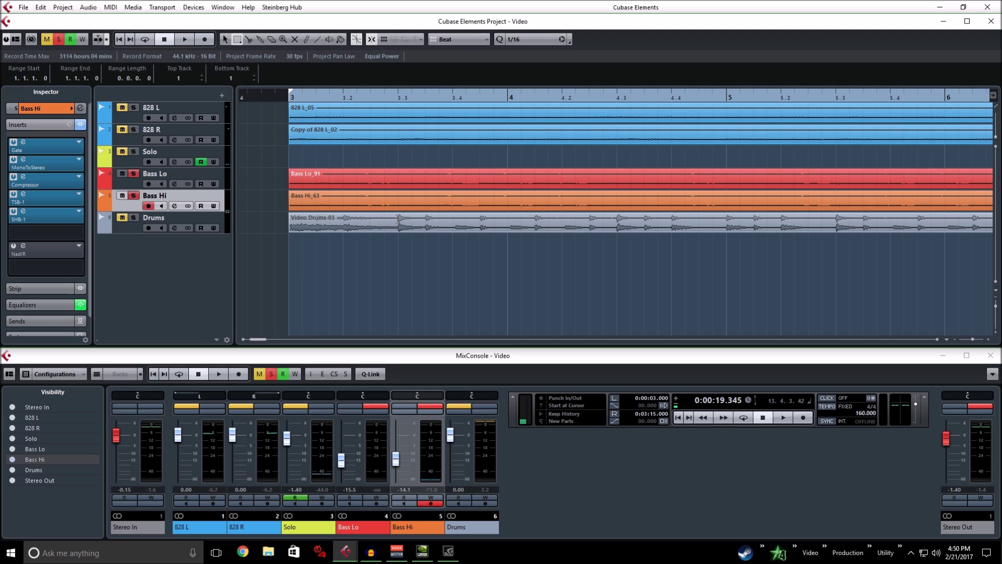
left_click(453, 201)
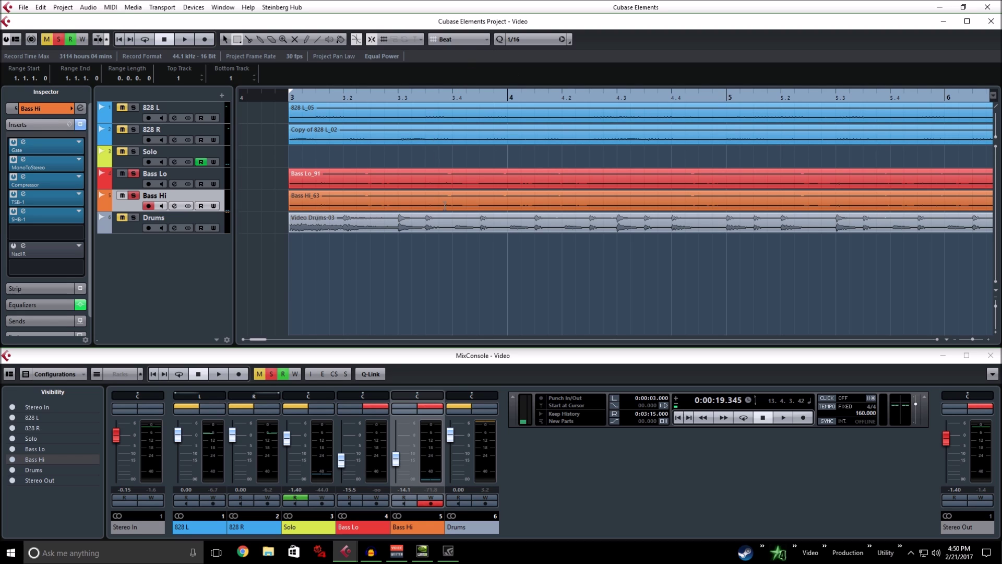
left_click(448, 177)
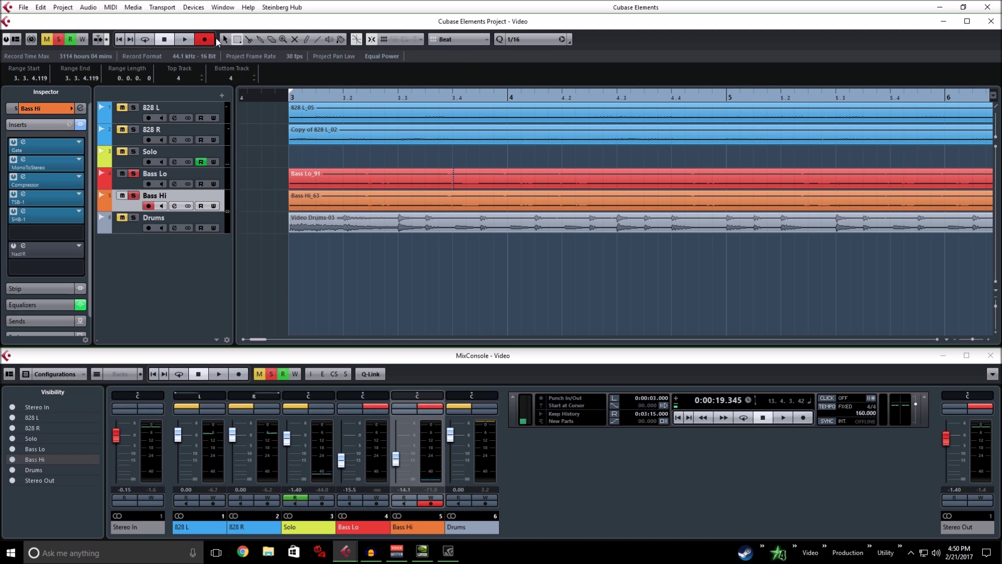
Stop the recording and select the Bass Hi event starting at bar 3 with the Object Selection tool
left_click(185, 39)
left_click(166, 39)
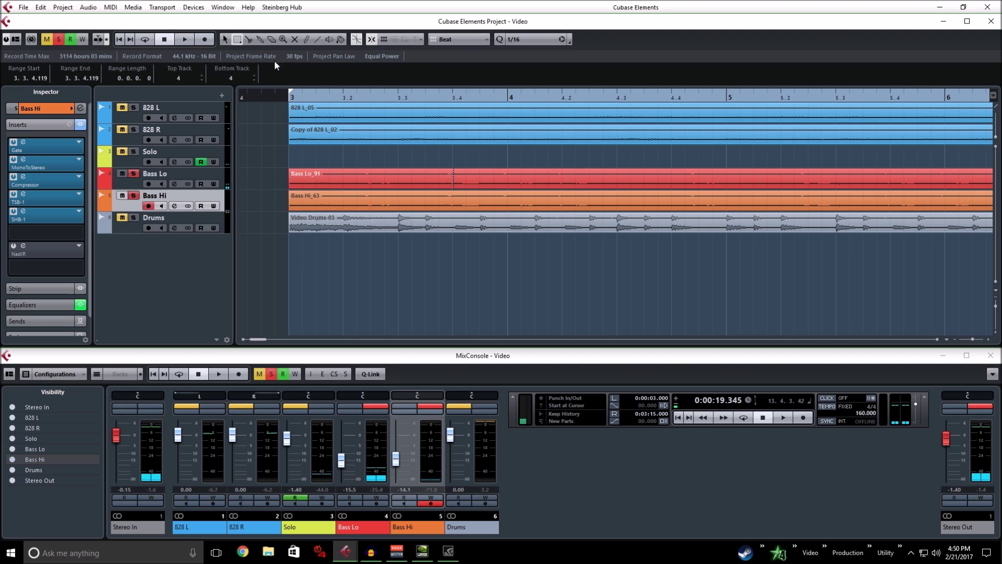
left_click(226, 39)
left_click(387, 172)
left_click(380, 199)
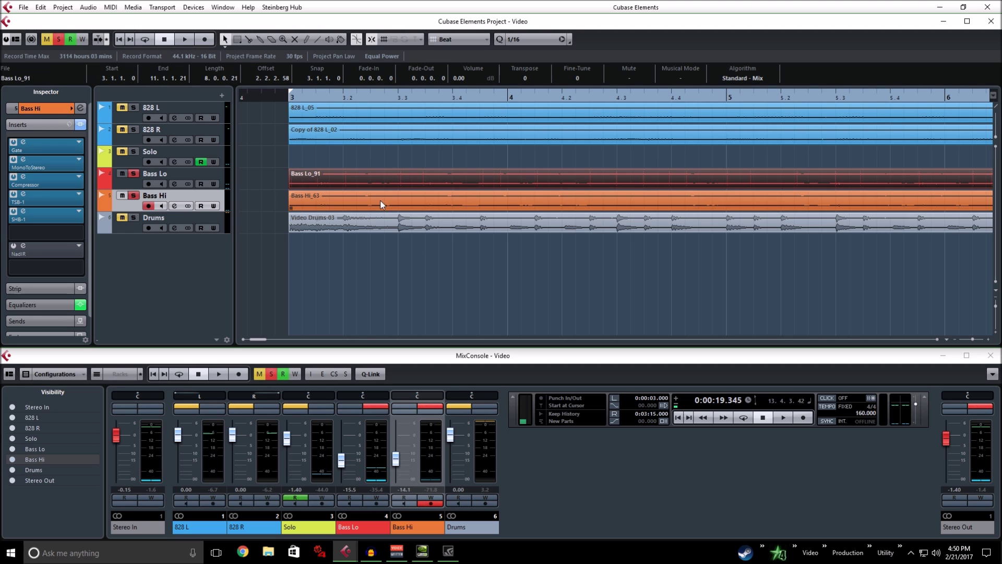
key("h")
left_click(288, 183)
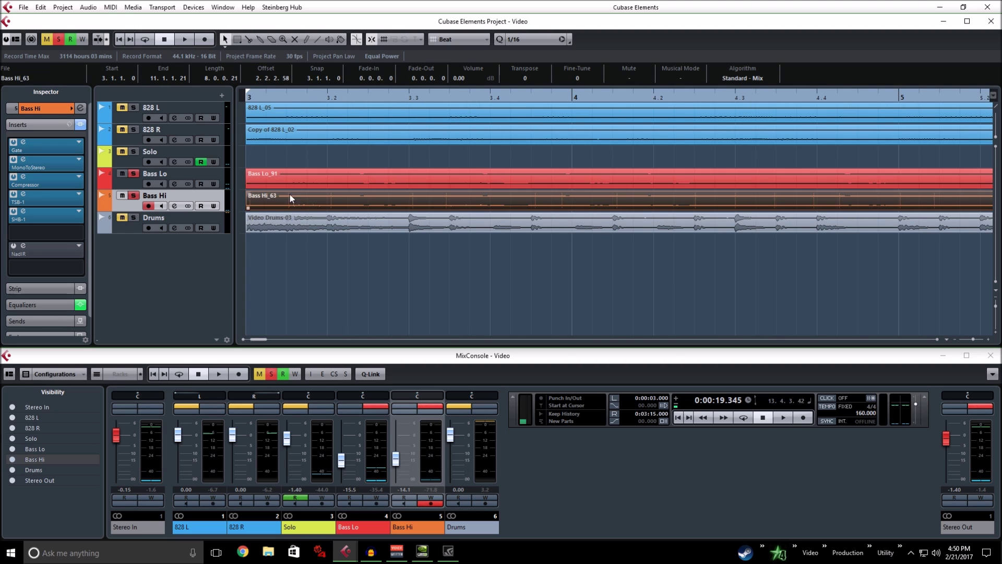
left_click(299, 196)
Select the Bass Lo track, deactivate its Compressor insert and activate its Gate insert
key("g")
key("g")
key("g")
key("g")
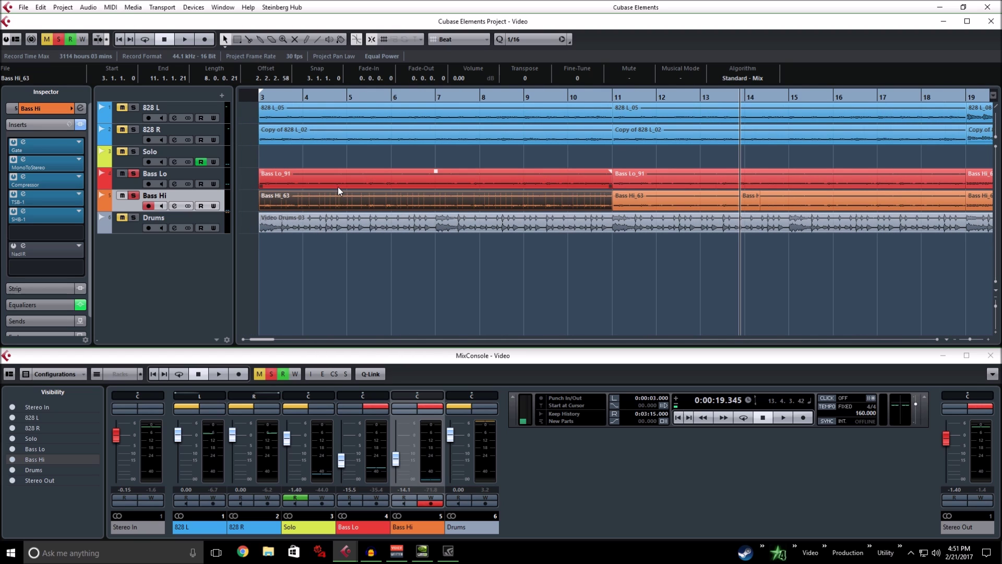
left_click(120, 183)
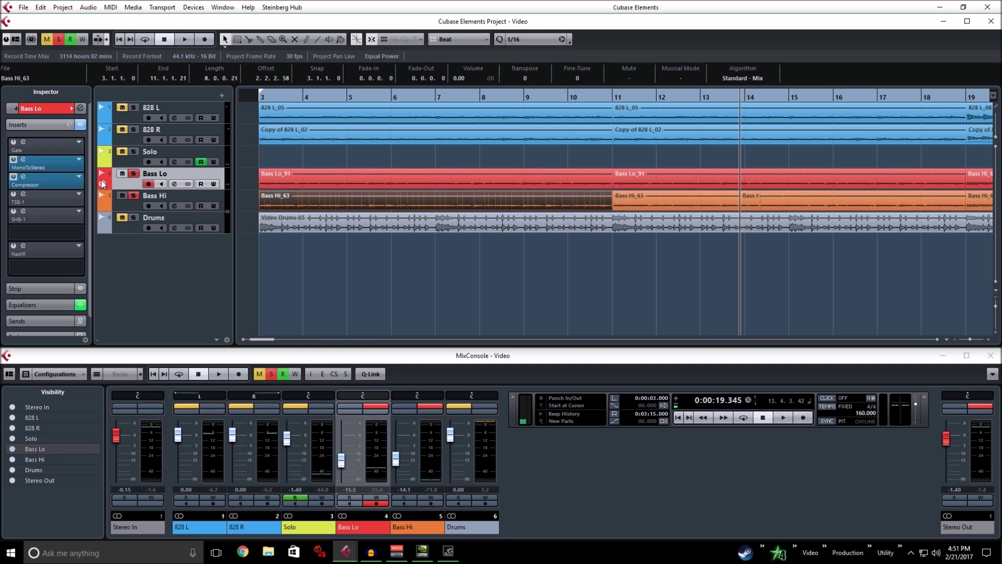
left_click(14, 177)
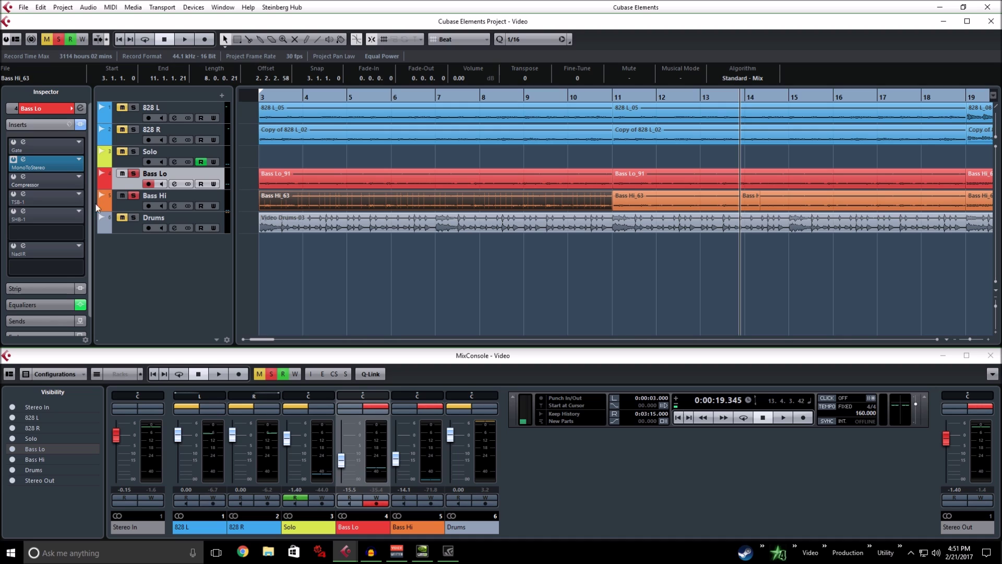
left_click_drag(266, 339, 256, 291)
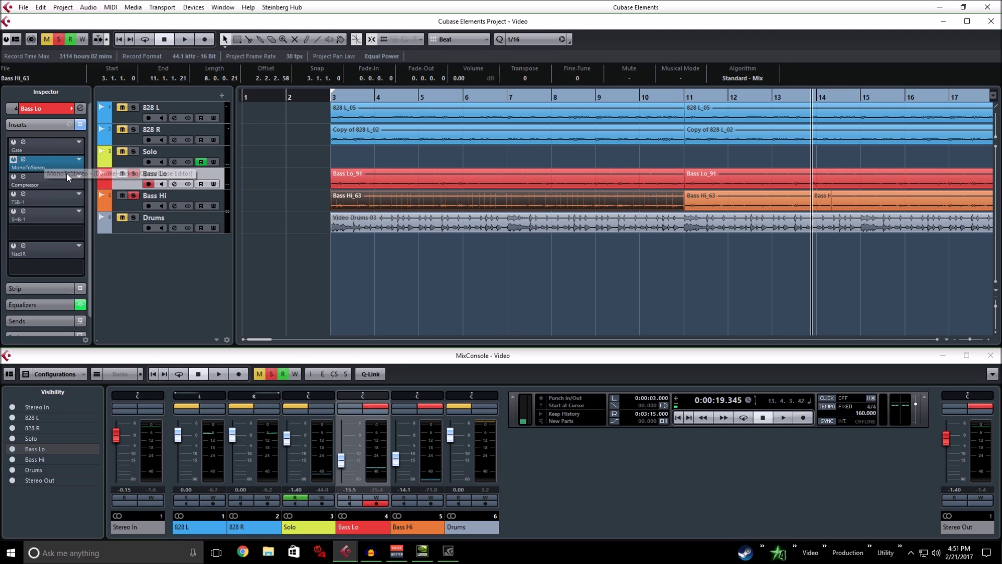
left_click(13, 143)
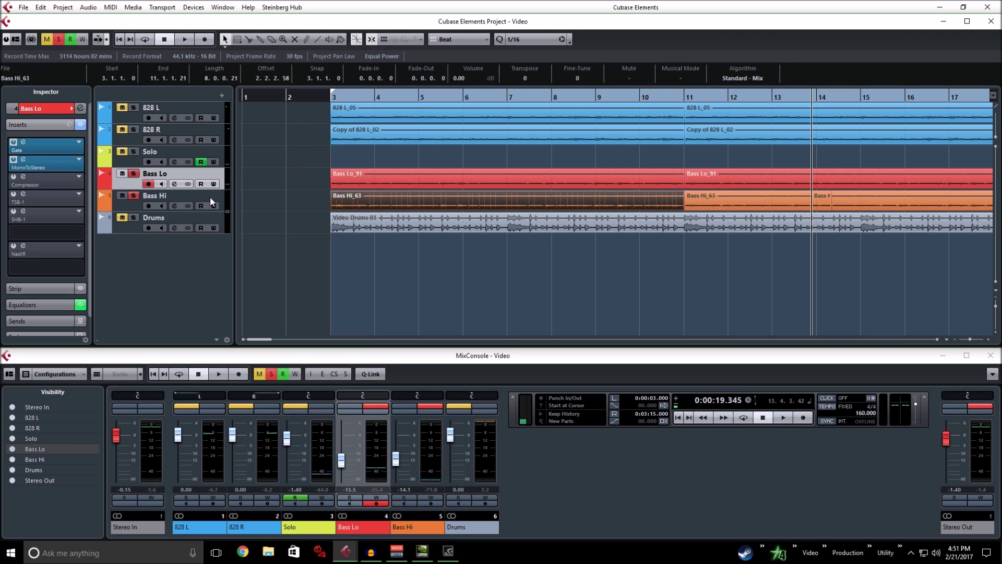
Play the soloed Bass Lo track briefly from bar 3 to check its level
scroll(335, 157, "up", 1)
left_click(325, 97)
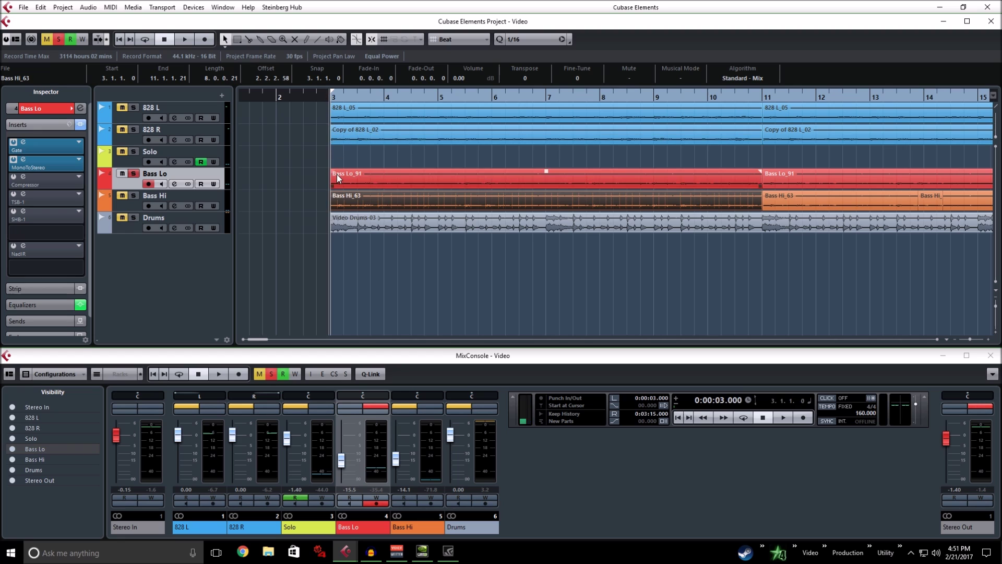
key("space")
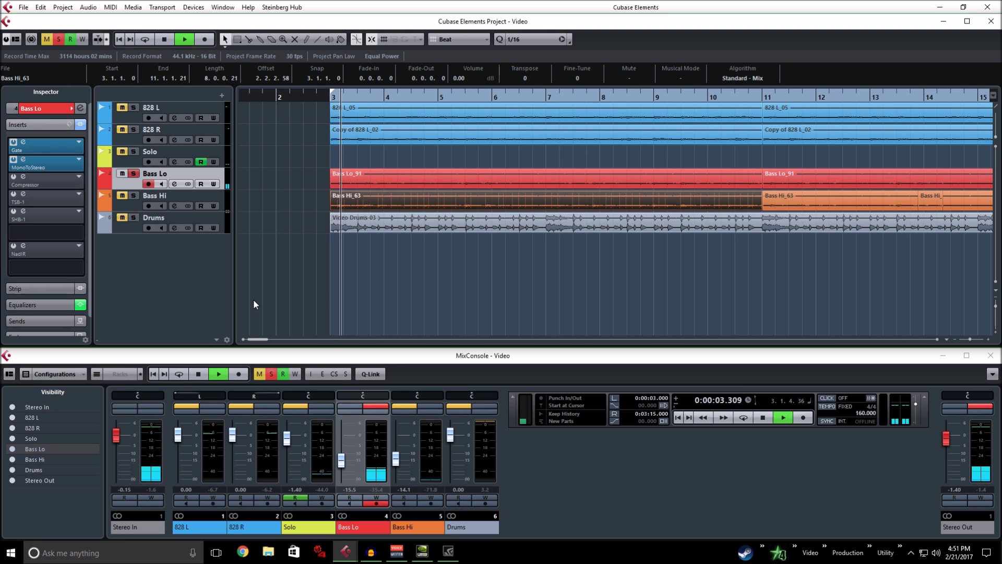
key("space")
Raise the Bass Lo channel fader to 0.70 dB and close its channel settings
left_click(174, 184)
left_click_drag(719, 316, 720, 283)
left_click(746, 178)
Listen to the uncompressed Bass Lo track and look over its equalizer curve
key("space")
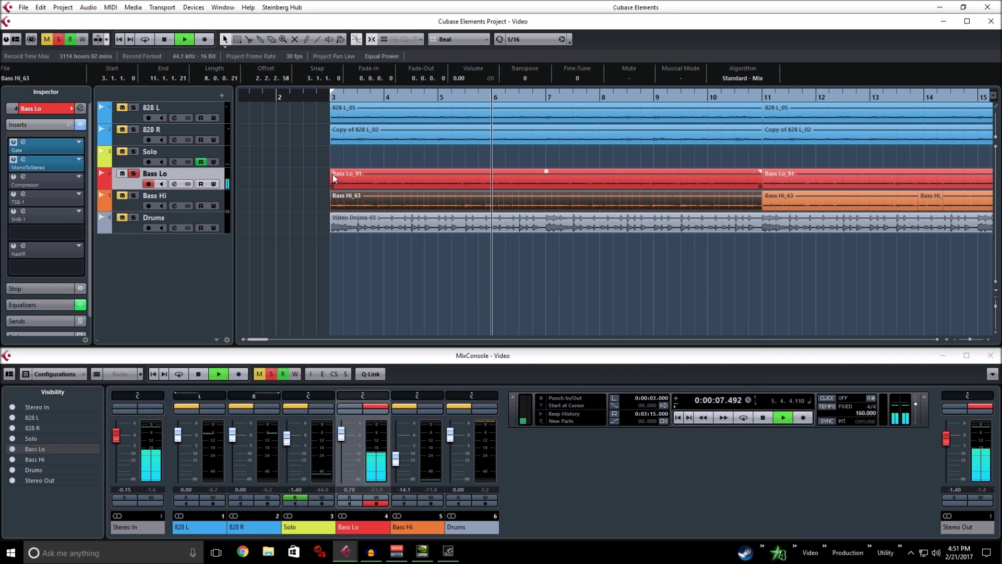
key("space")
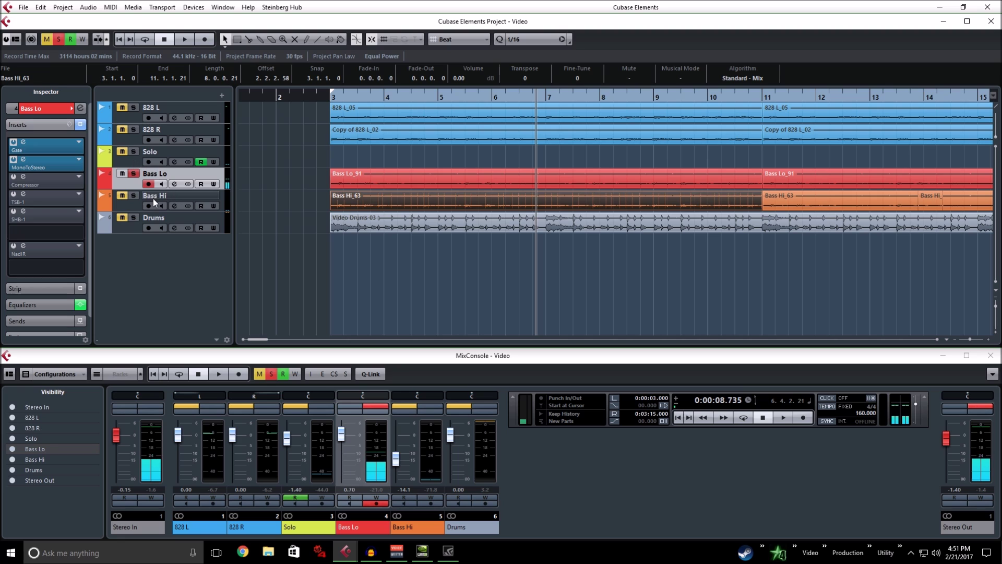
left_click(176, 183)
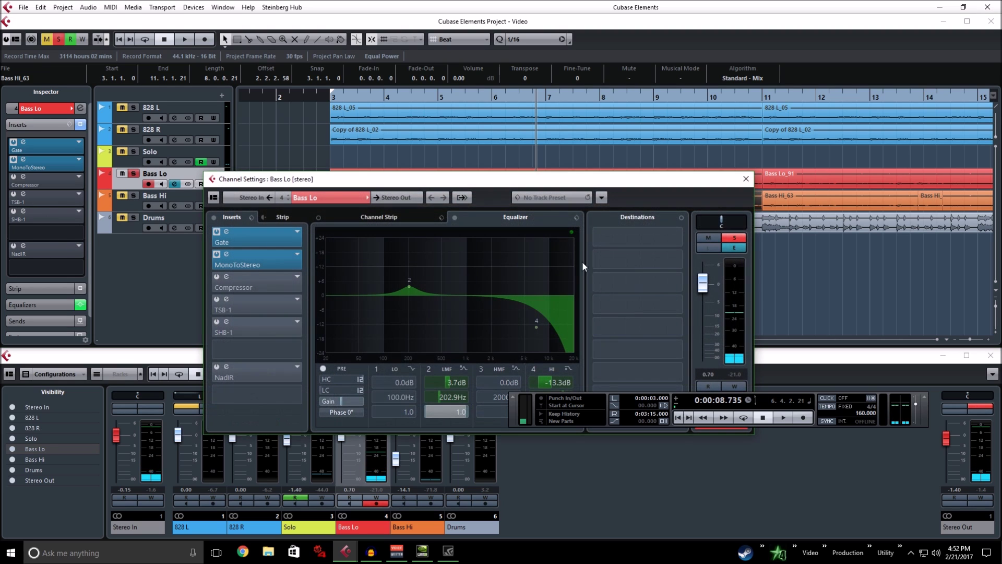
left_click(743, 175)
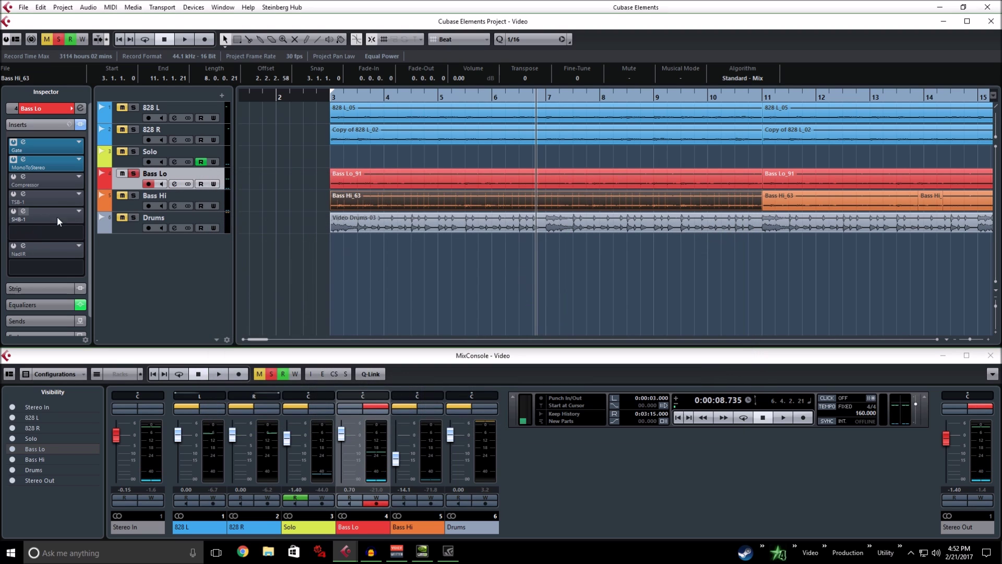
Reactivate the Compressor insert on Bass Lo and audition the track from just after bar 3
left_click(13, 177)
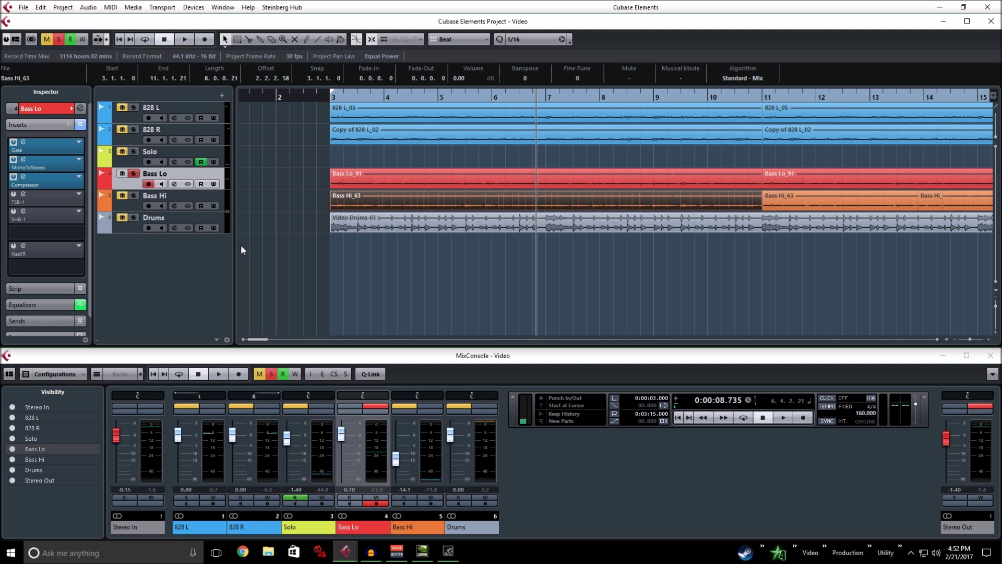
left_click(343, 94)
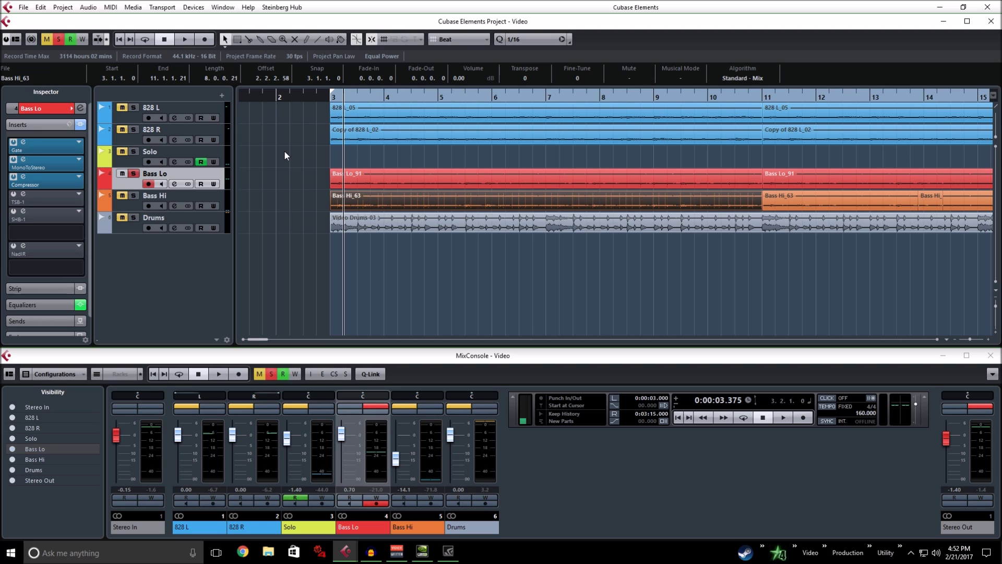
key("space")
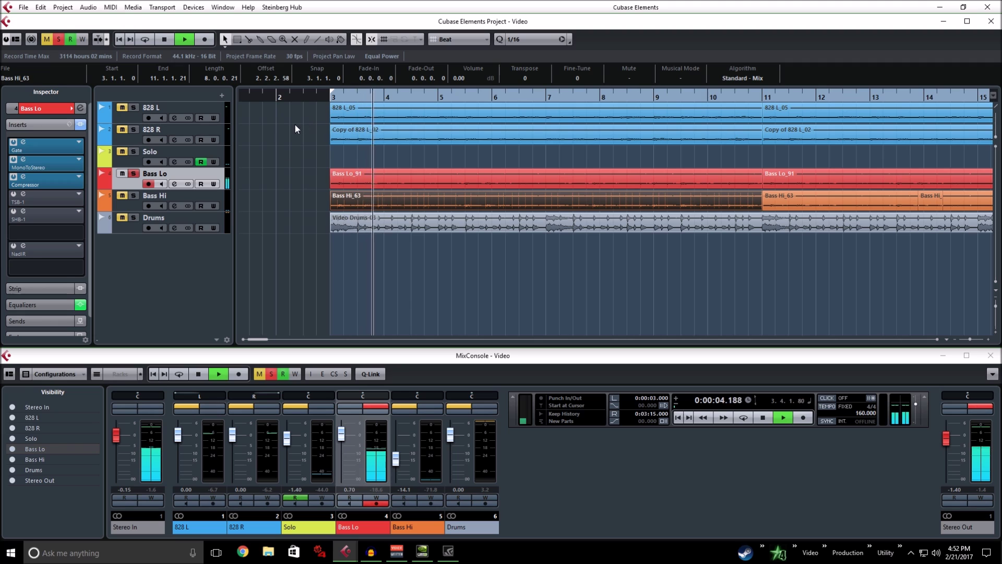
left_click(165, 41)
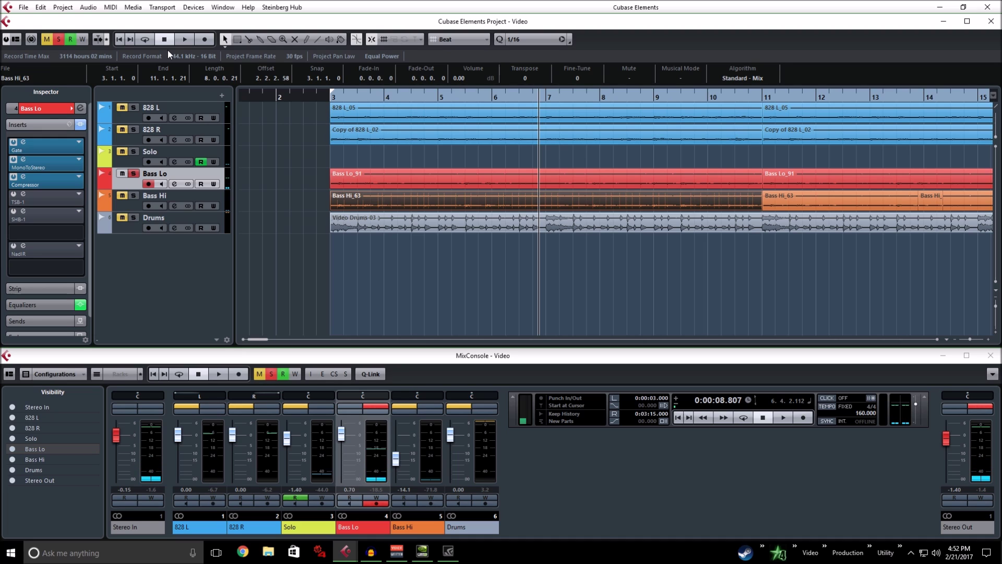
Review the Compressor and Gate settings of Bass Lo side by side, and close both plug-ins
left_click(48, 183)
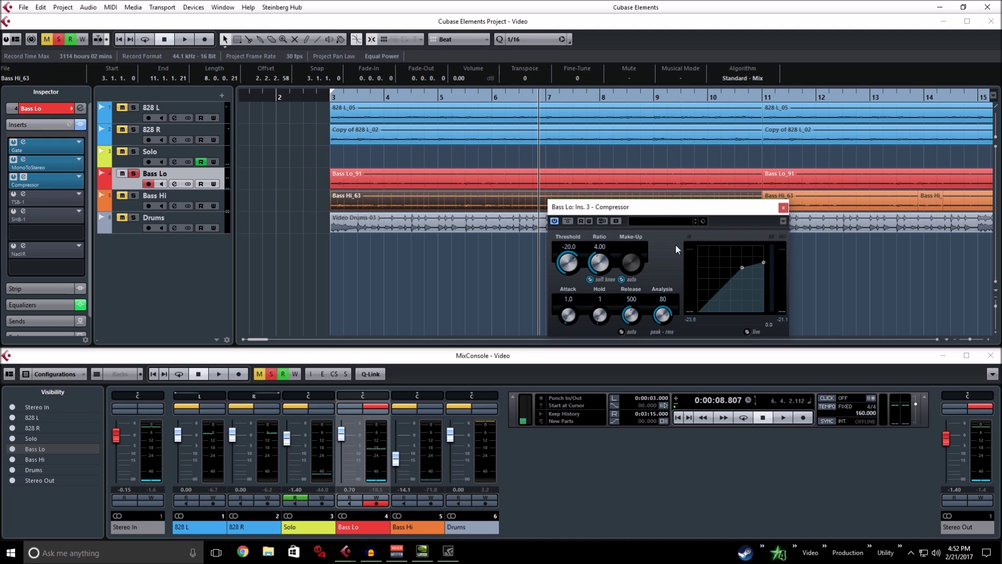
left_click_drag(642, 206, 342, 205)
left_click(23, 142)
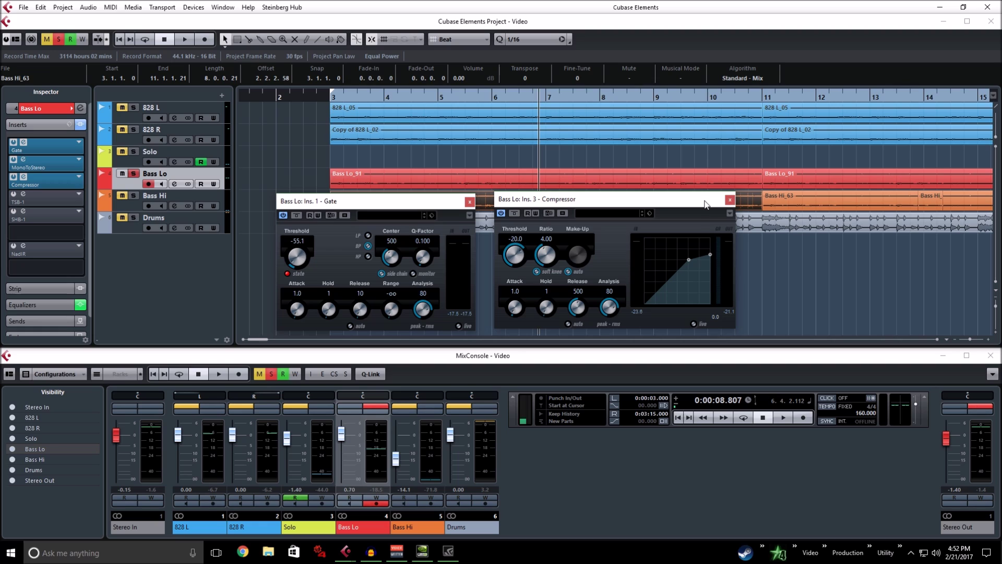
left_click_drag(706, 204, 704, 206)
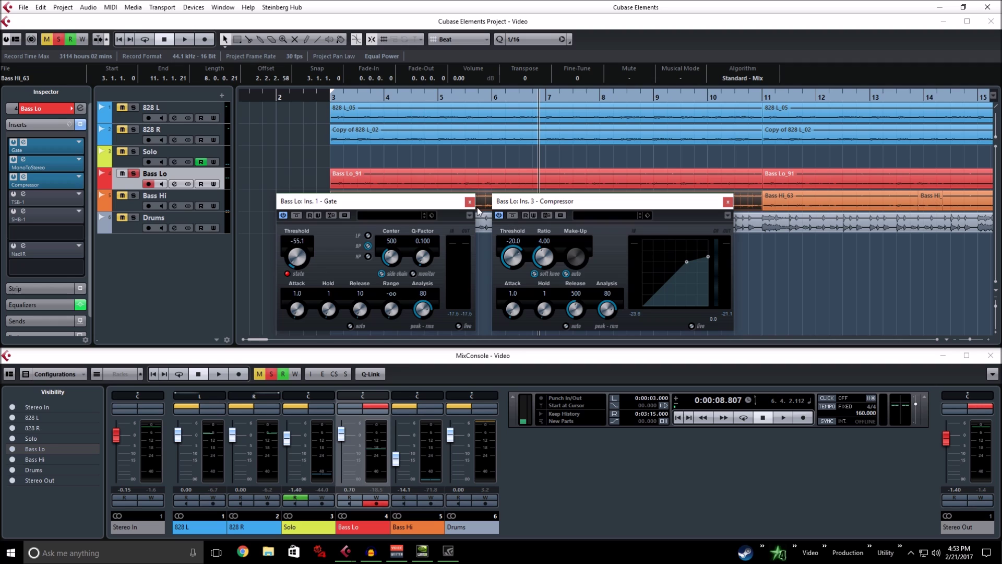
left_click(728, 201)
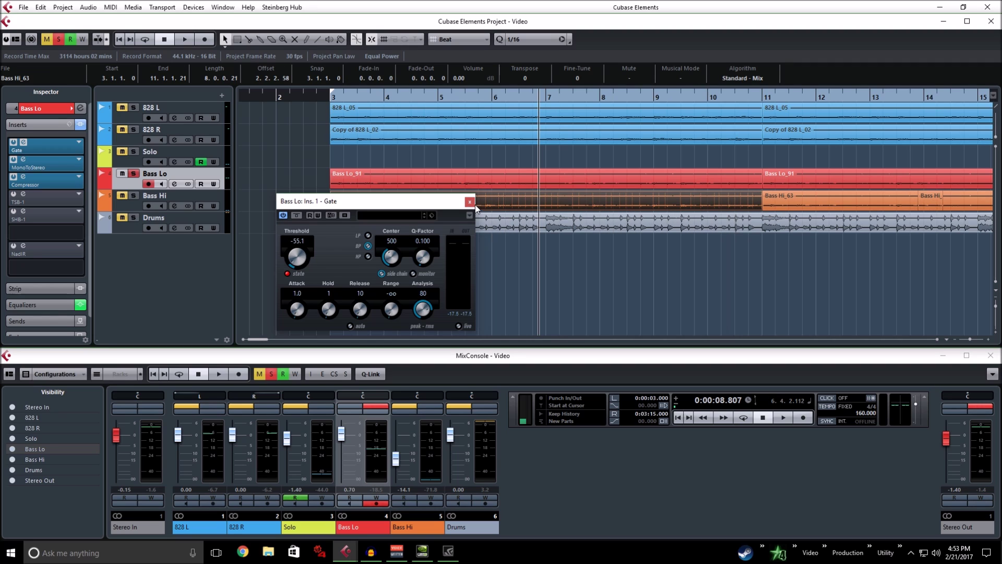
left_click(469, 201)
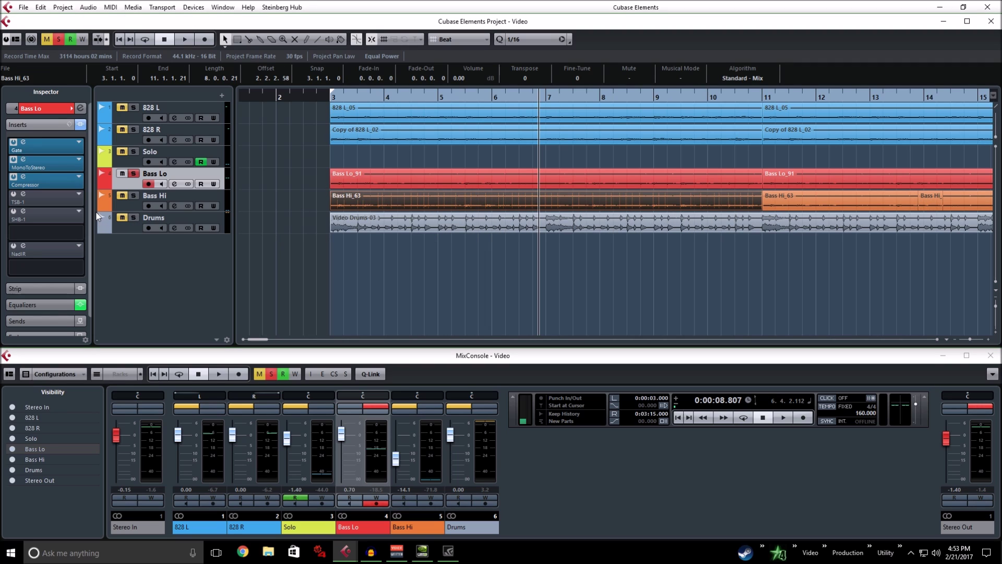
Listen to Bass Lo with its gate, compressor and equalizer active, and return the playhead to bar 4
left_click(184, 39)
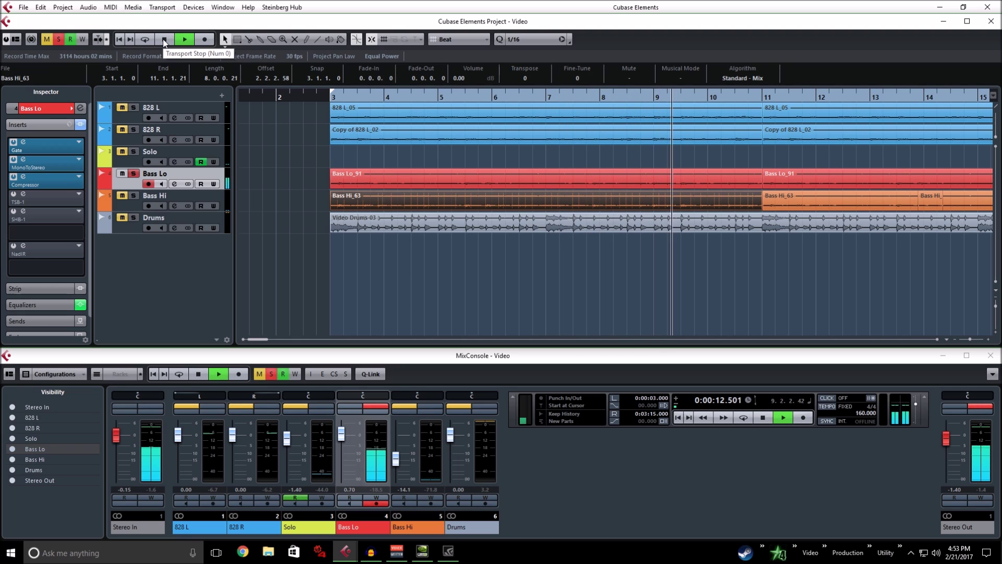
left_click(164, 41)
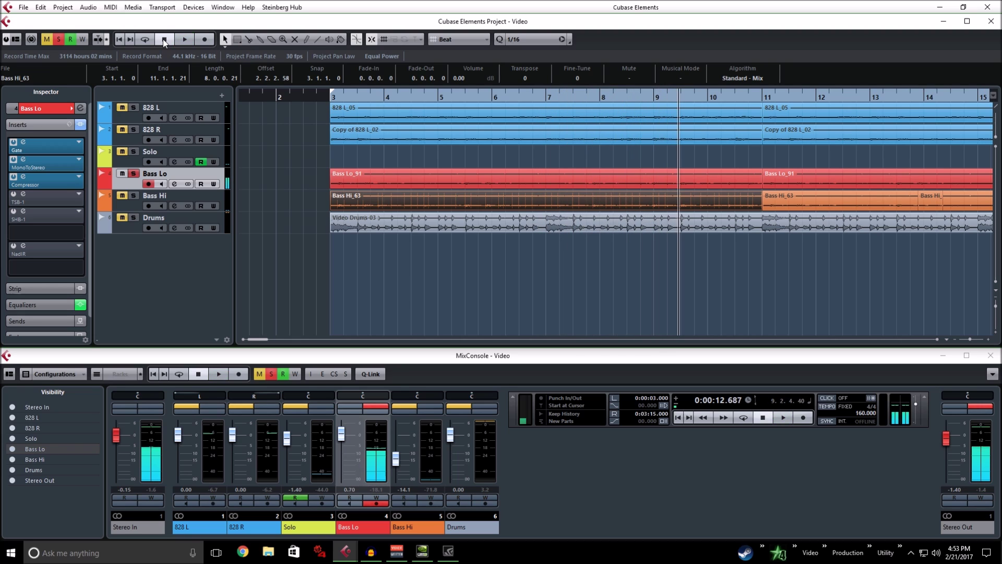
left_click(347, 95)
left_click(383, 96)
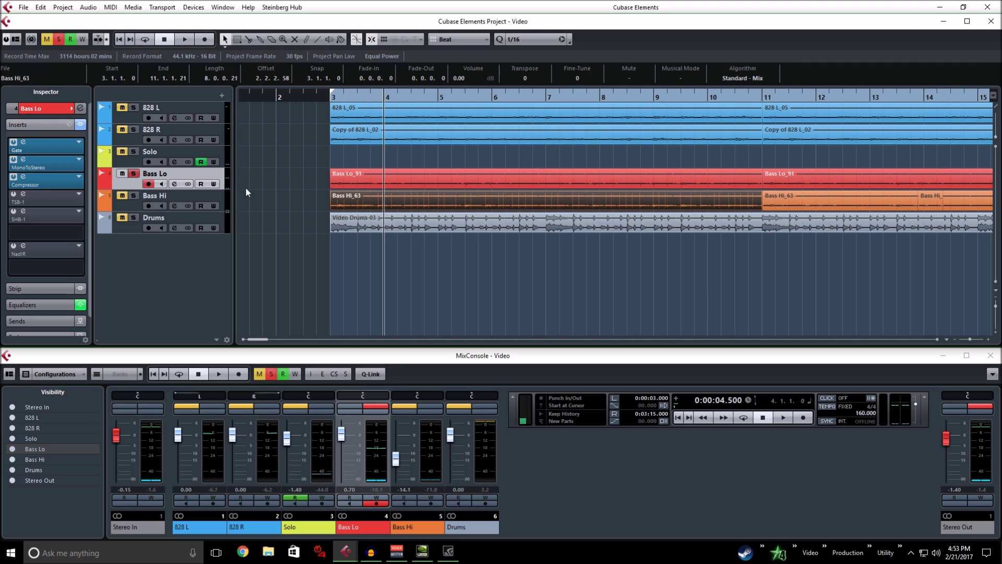
Bypass the equalizer section in the Bass Lo channel settings and close them
left_click(177, 185)
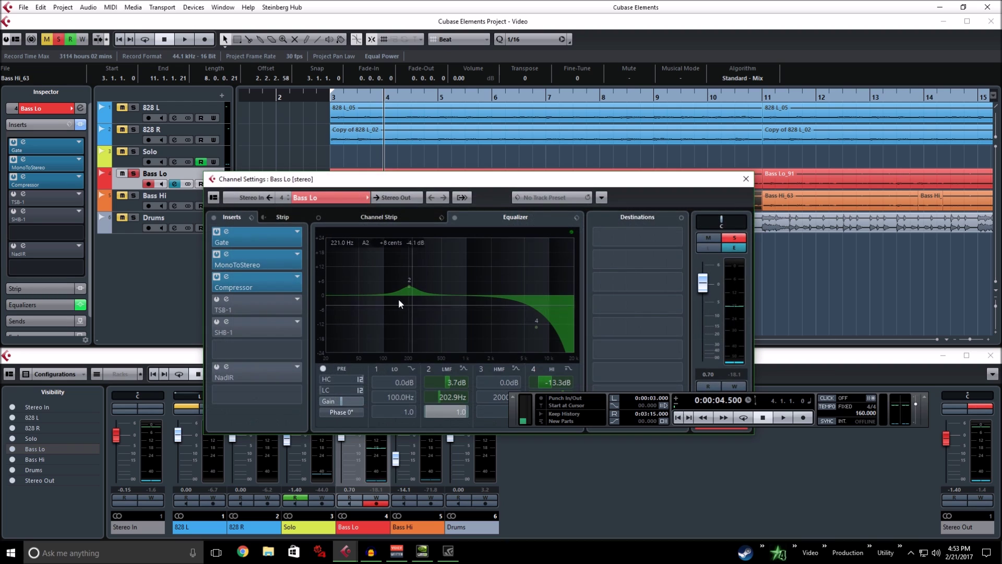
right_click(496, 268)
left_click(502, 269)
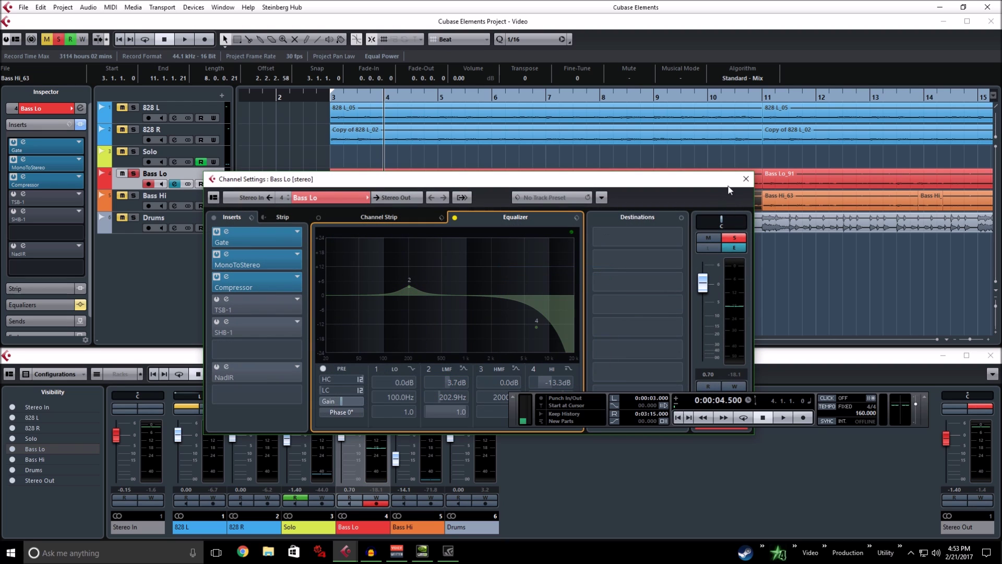
left_click(824, 196)
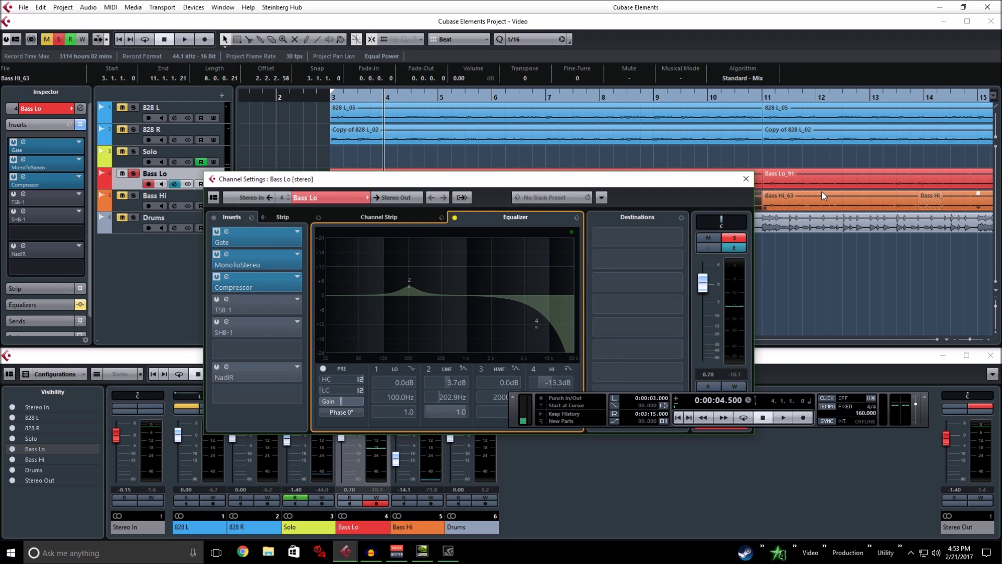
left_click(746, 178)
Listen to Bass Lo from bar 4 with the equalizer bypassed and check its curve again
left_click(182, 39)
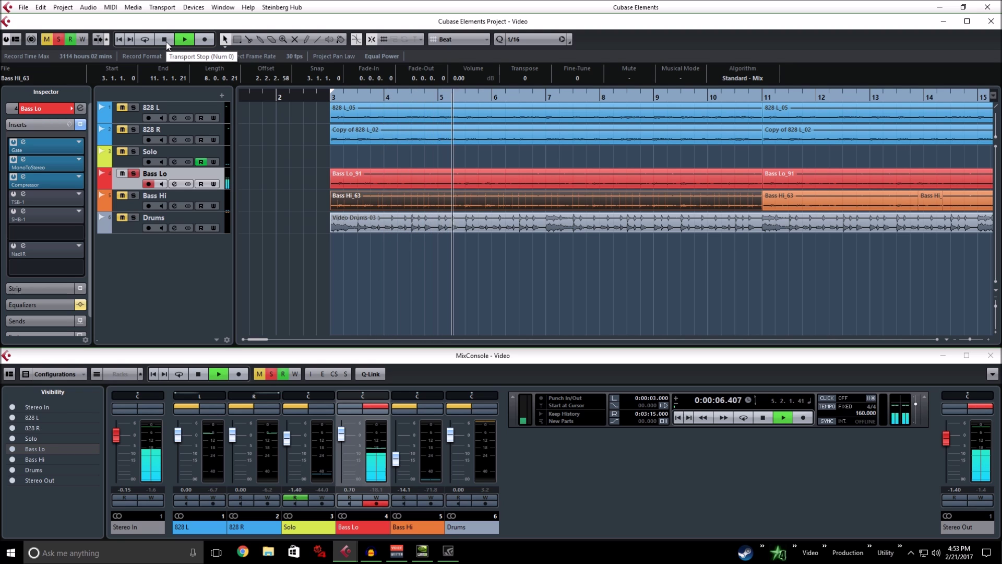
left_click(165, 39)
left_click(170, 183)
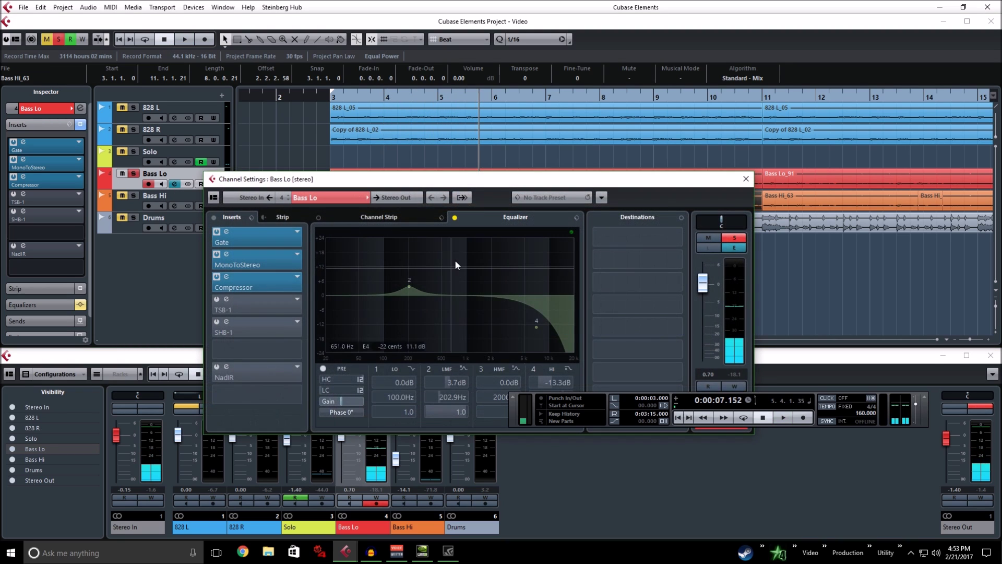
left_click(746, 175)
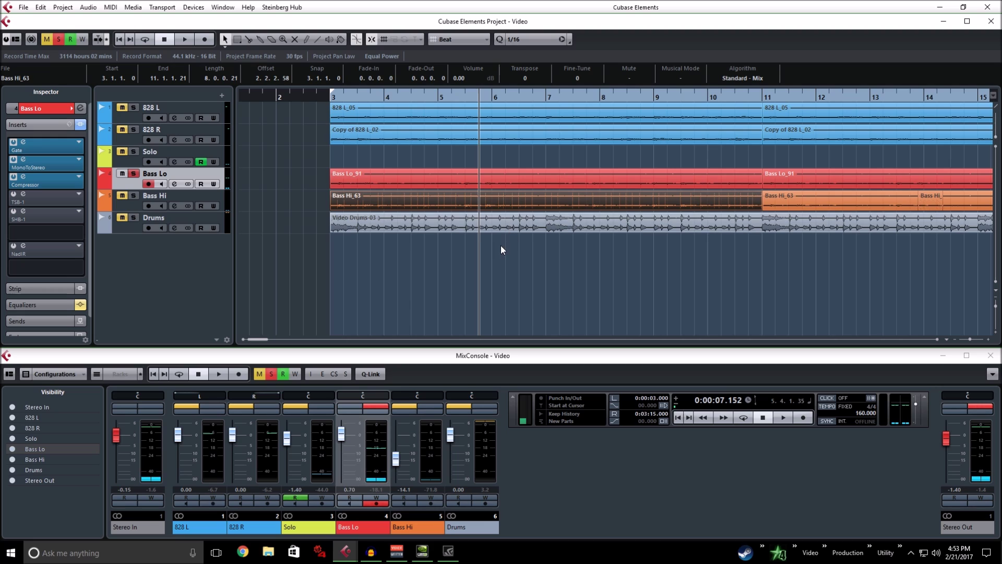
Open the TSB-1 overdrive insert on Bass Lo and activate it
left_click_drag(263, 339, 260, 339)
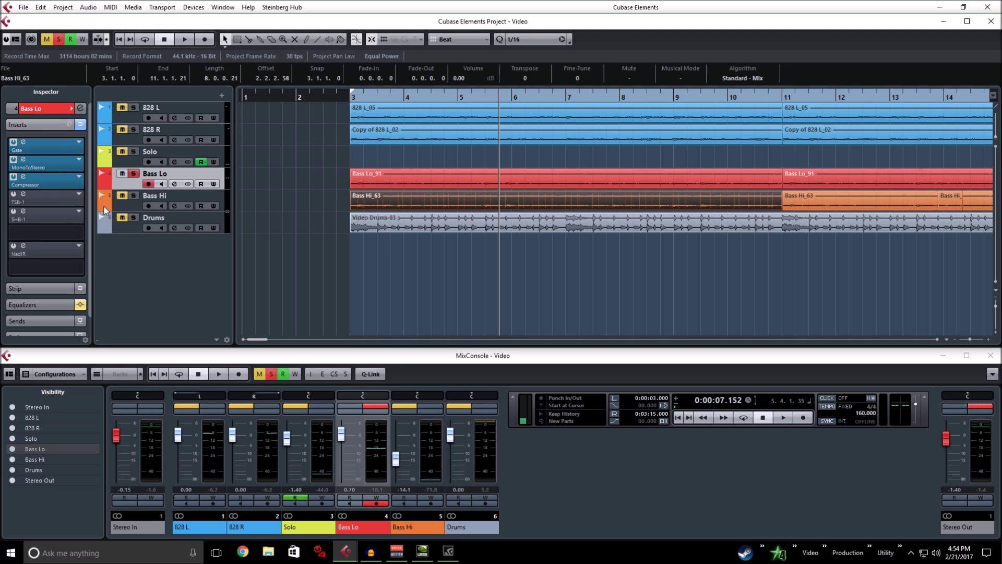
left_click(23, 194)
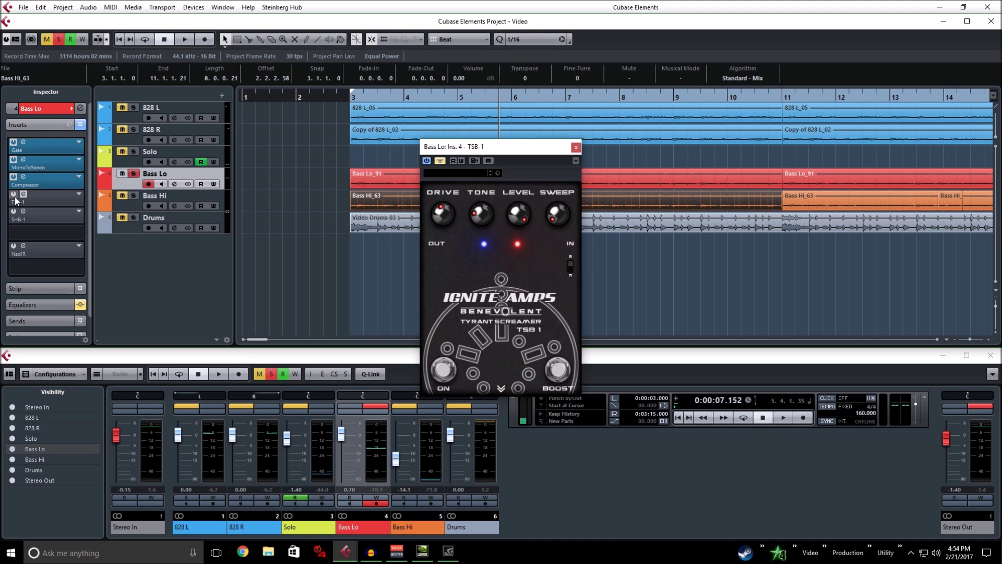
left_click(15, 198)
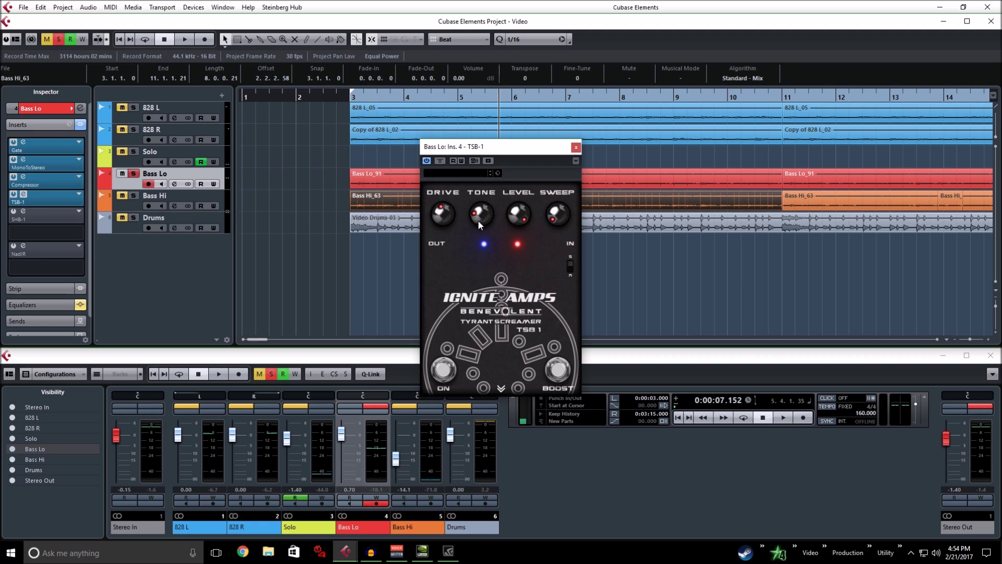
Examine the TSB-1 pedal's tone control on Bass Lo and its rear page with the oversampling, input and boost level settings
left_click_drag(477, 221, 483, 205)
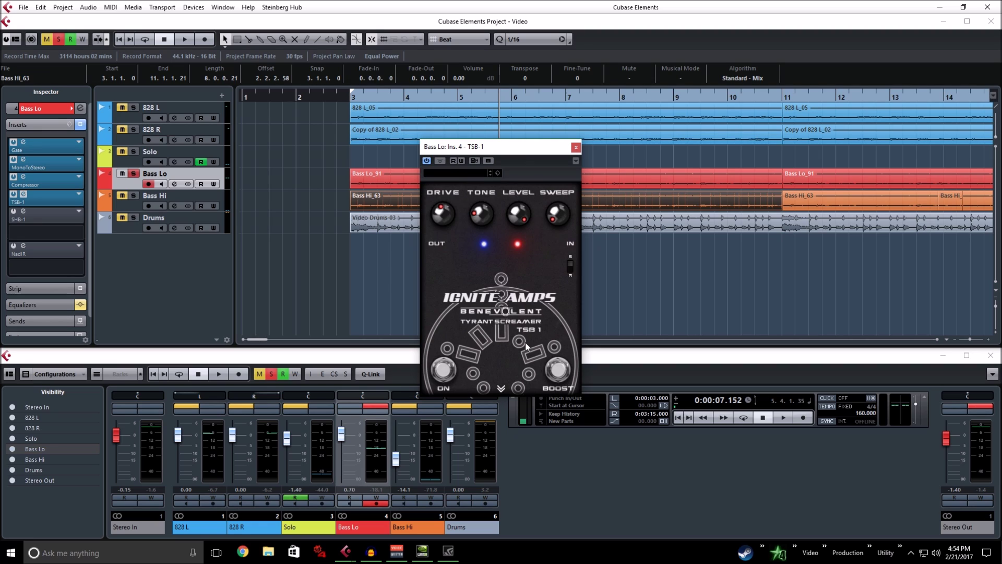
left_click(502, 388)
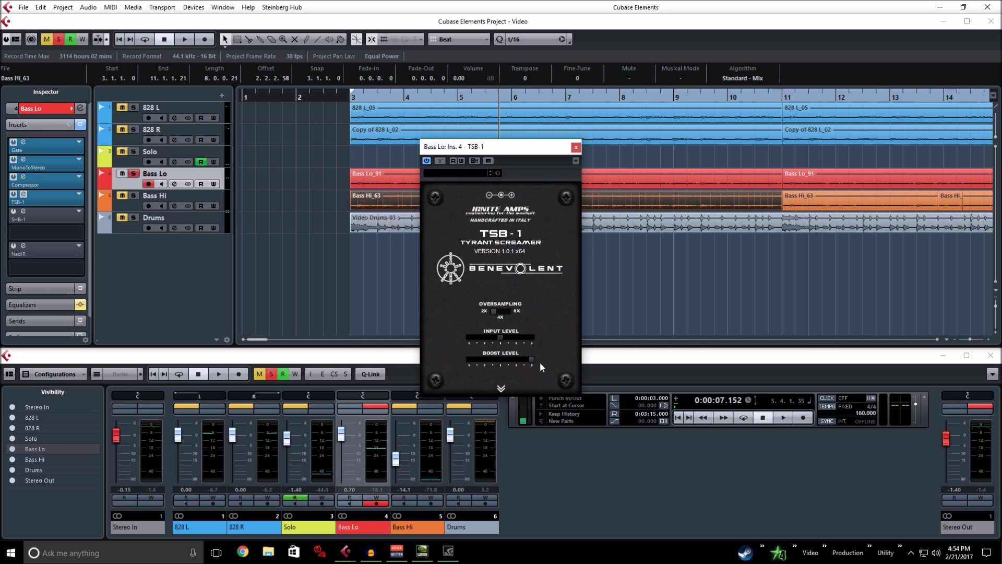
left_click(501, 388)
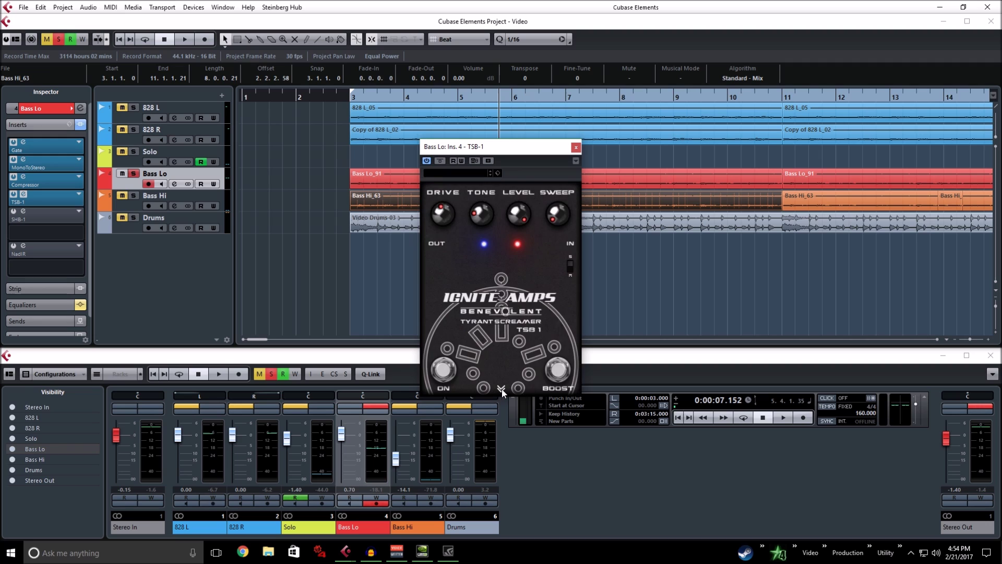
Listen to Bass Lo from bar 3 with TSB-1 active, close the pedal's window and return the playhead to bar 2
left_click(375, 95)
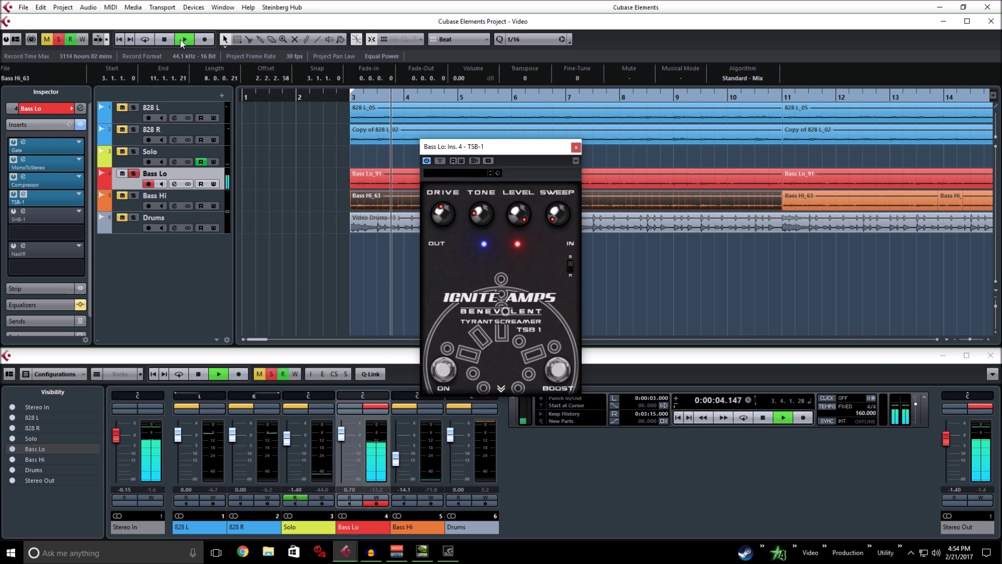
left_click(576, 146)
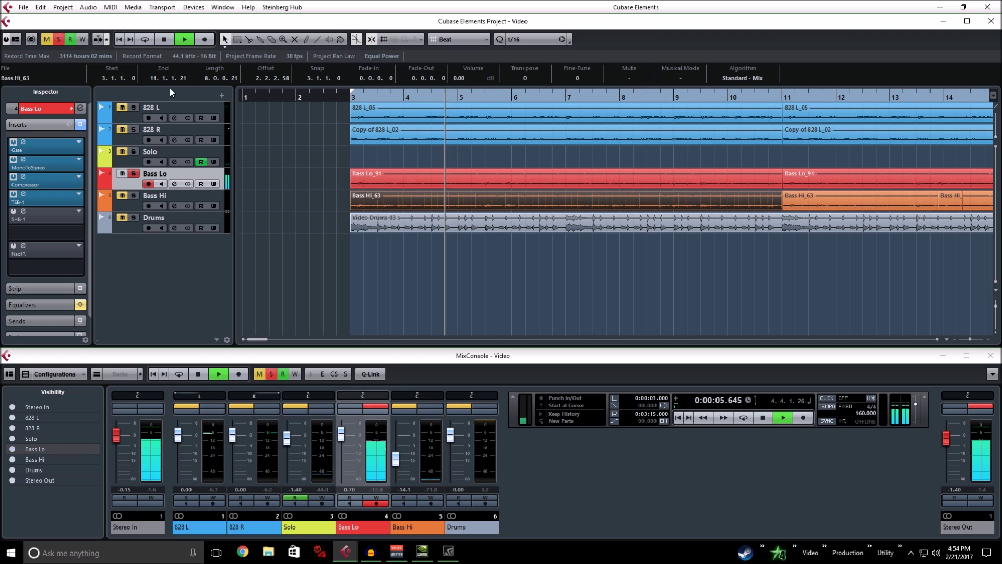
left_click(166, 40)
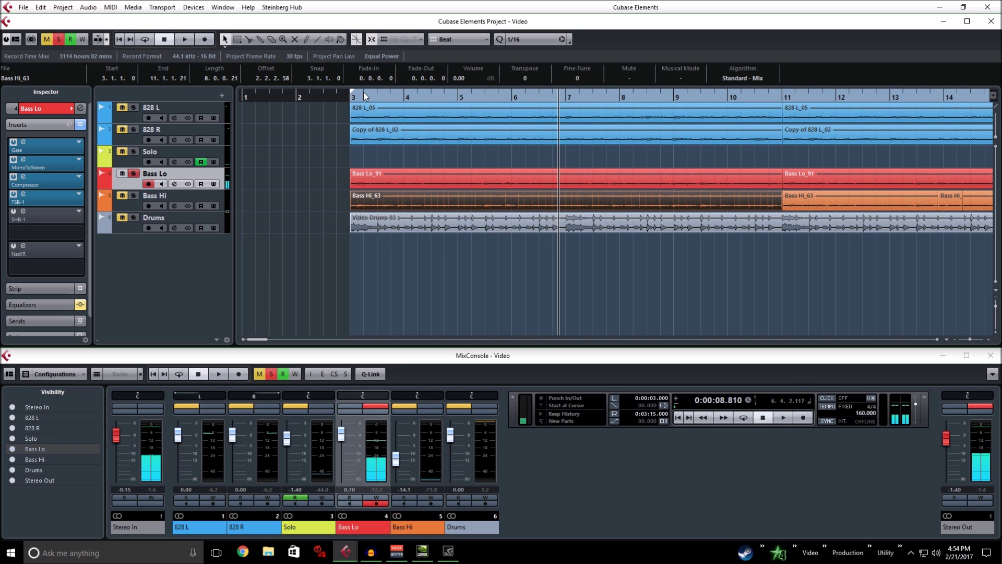
left_click(294, 97)
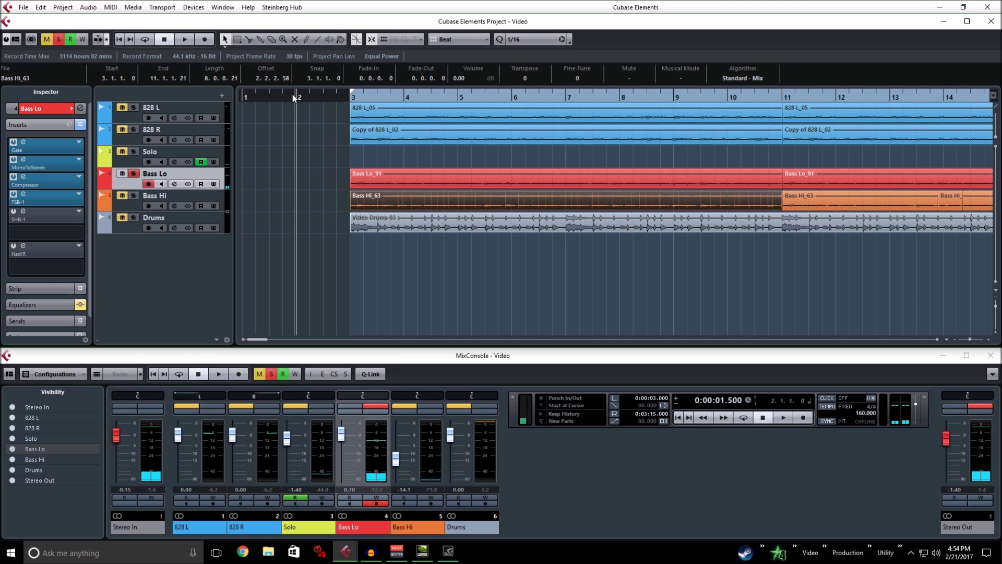
Activate the SHB-1 bass head insert on Bass Lo and arrange its window beside the TSB-1 pedal
left_click(24, 211)
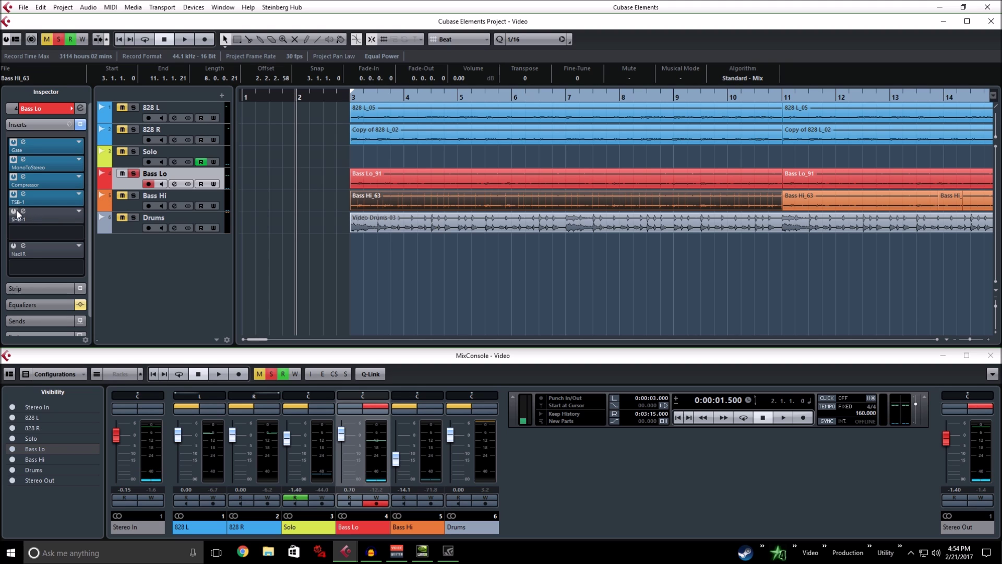
left_click(24, 193)
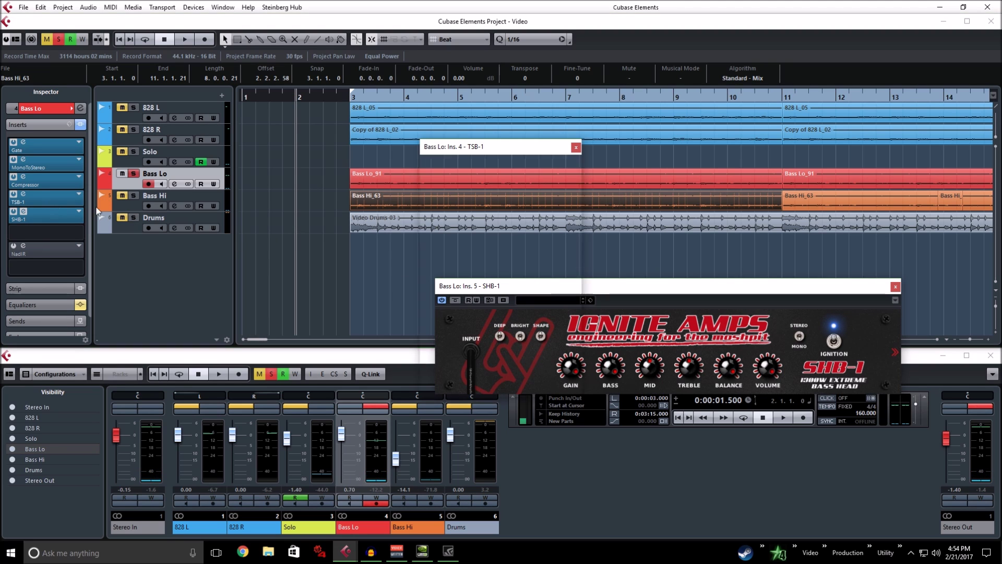
left_click_drag(470, 145, 249, 145)
left_click_drag(566, 299, 520, 212)
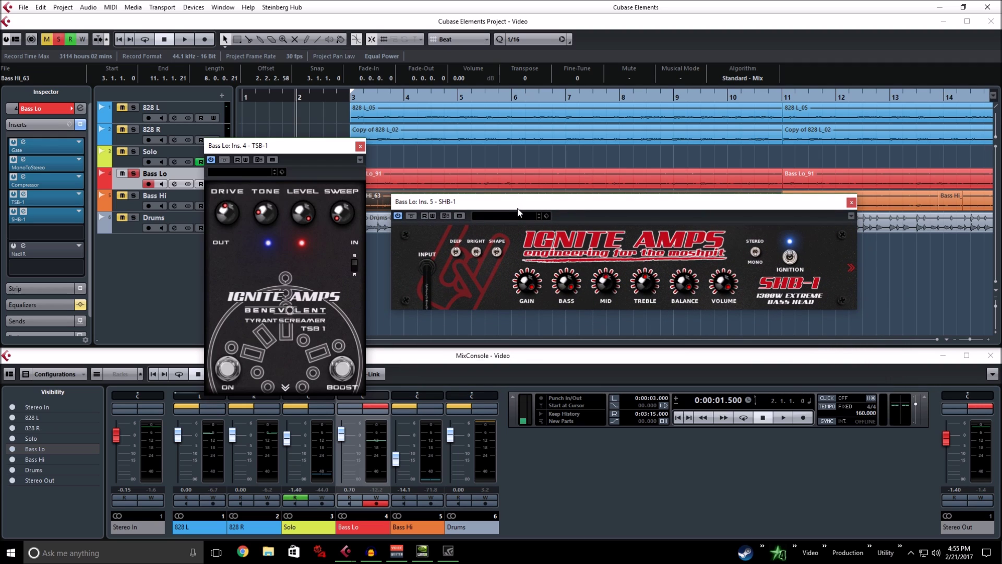
left_click(455, 252)
left_click_drag(334, 145, 272, 152)
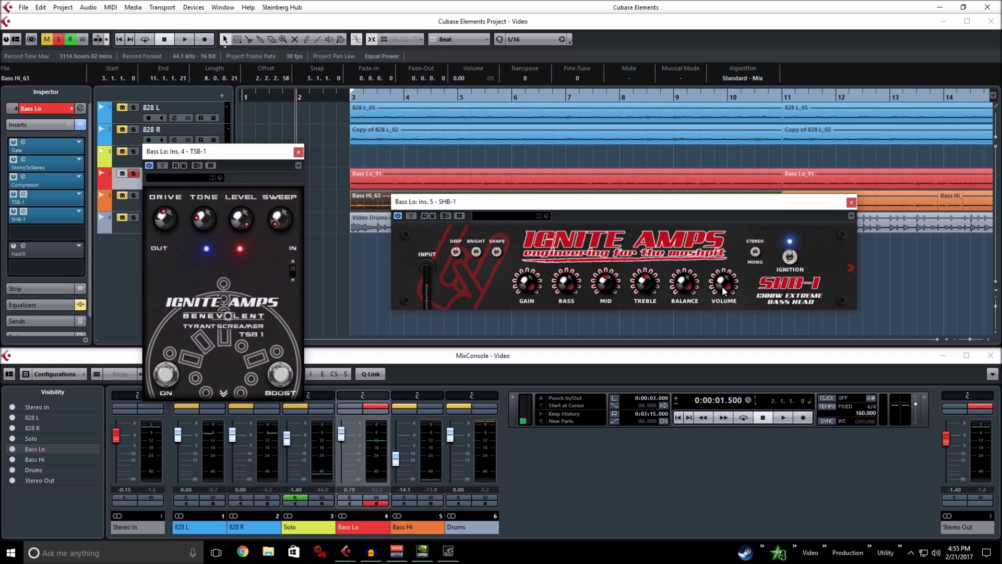
left_click_drag(248, 152, 247, 212)
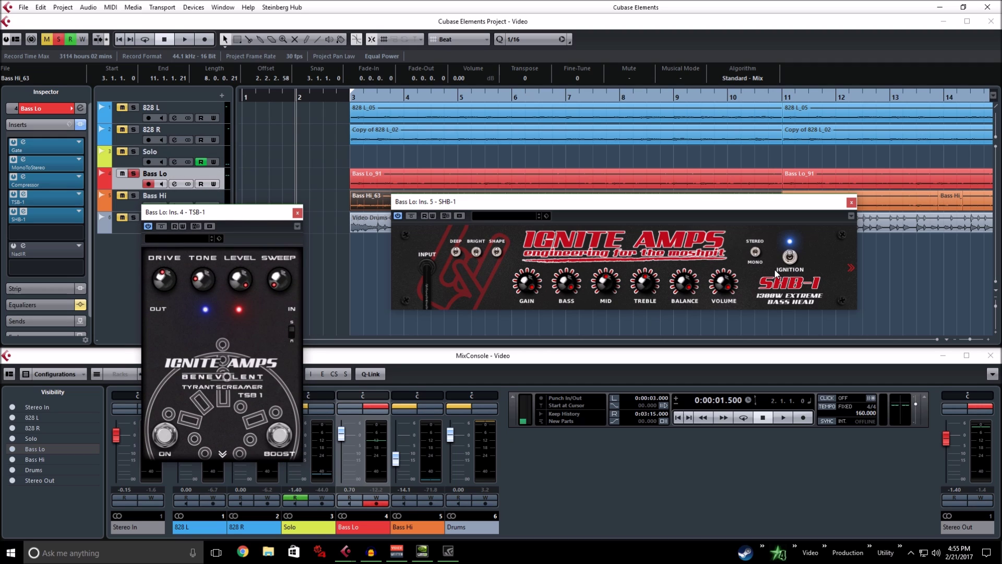
left_click_drag(619, 208, 586, 221)
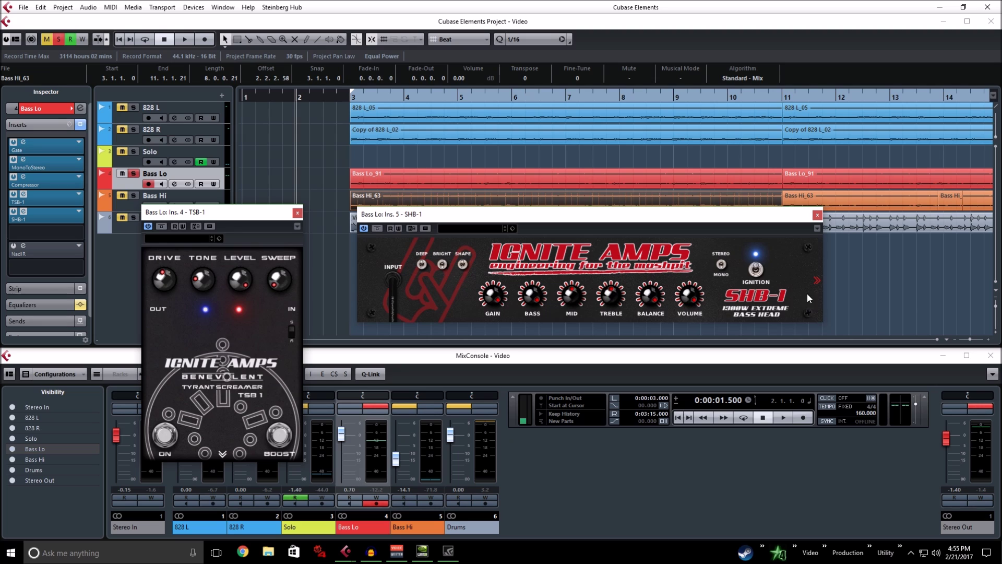
Examine the SHB-1 rear panel with its oversampling and input and output level settings
left_click(816, 282)
left_click(816, 282)
left_click(814, 282)
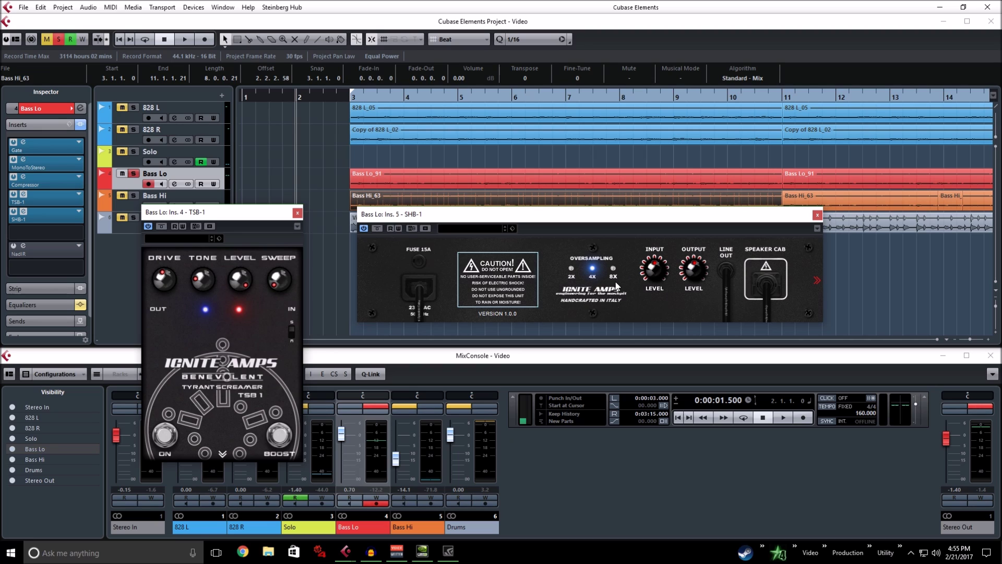
left_click_drag(223, 214, 222, 221)
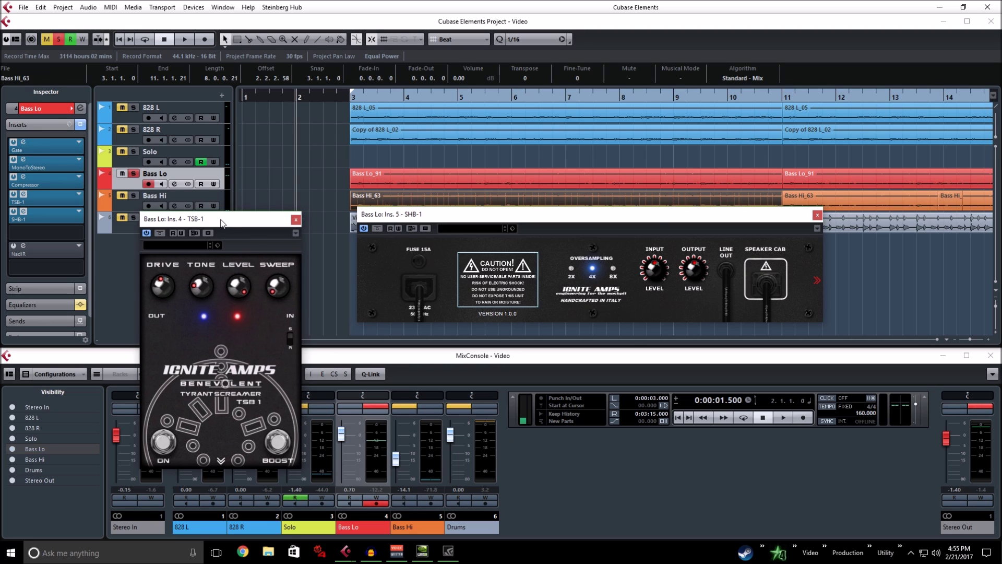
Listen to Bass Lo from bar 3 with TSB-1 and SHB-1 active, and return SHB-1 to its front panel
left_click(355, 99)
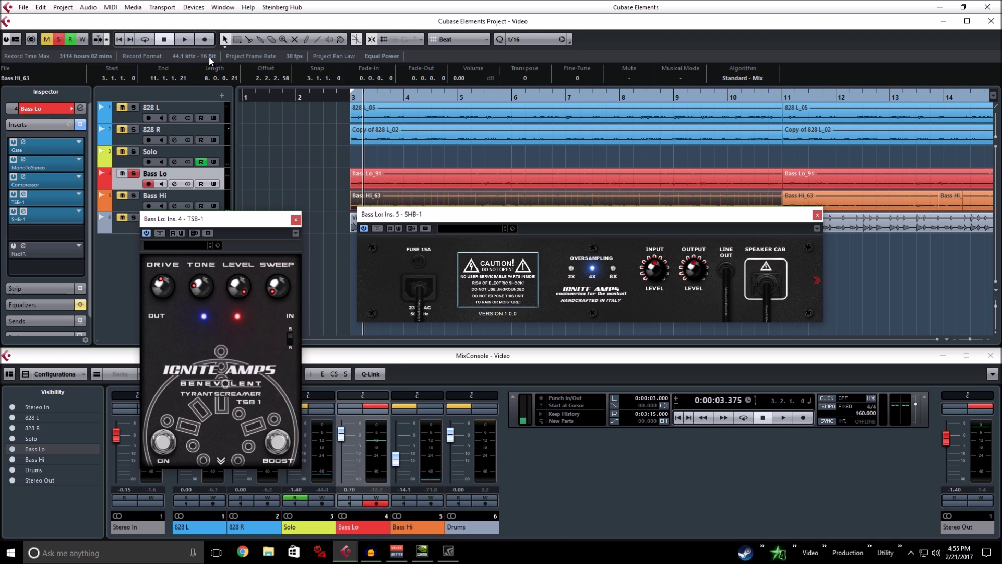
left_click(184, 39)
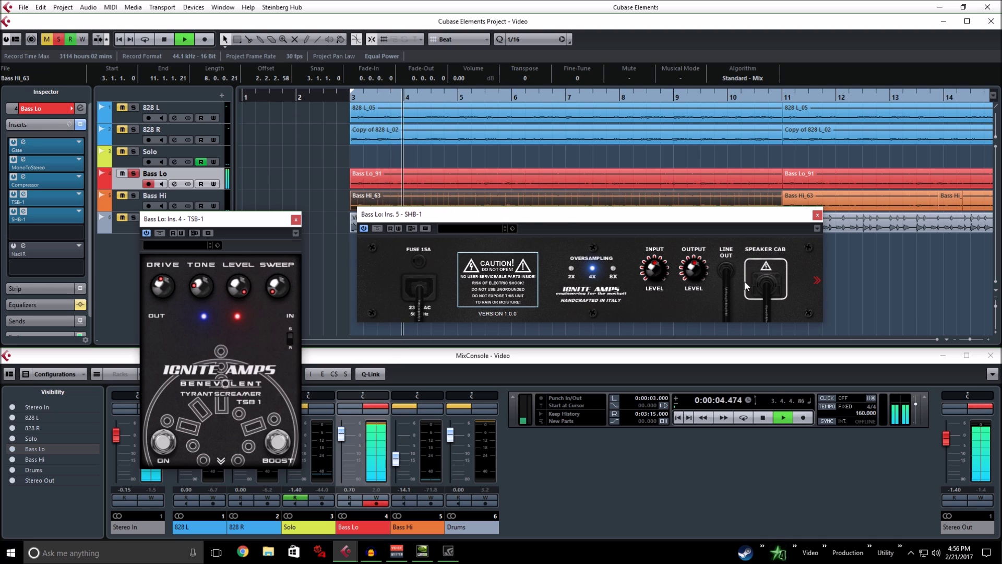
left_click(687, 301)
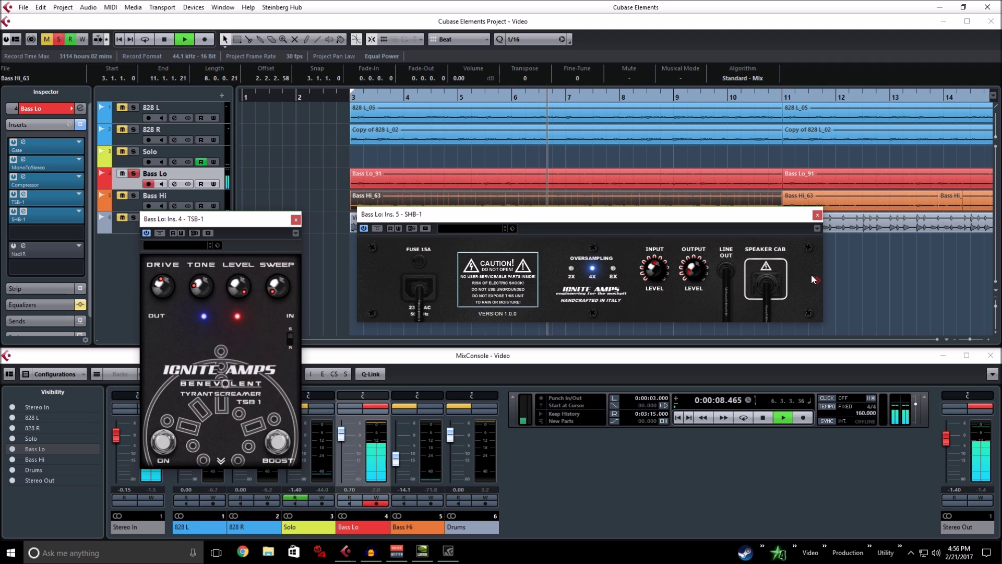
left_click(168, 42)
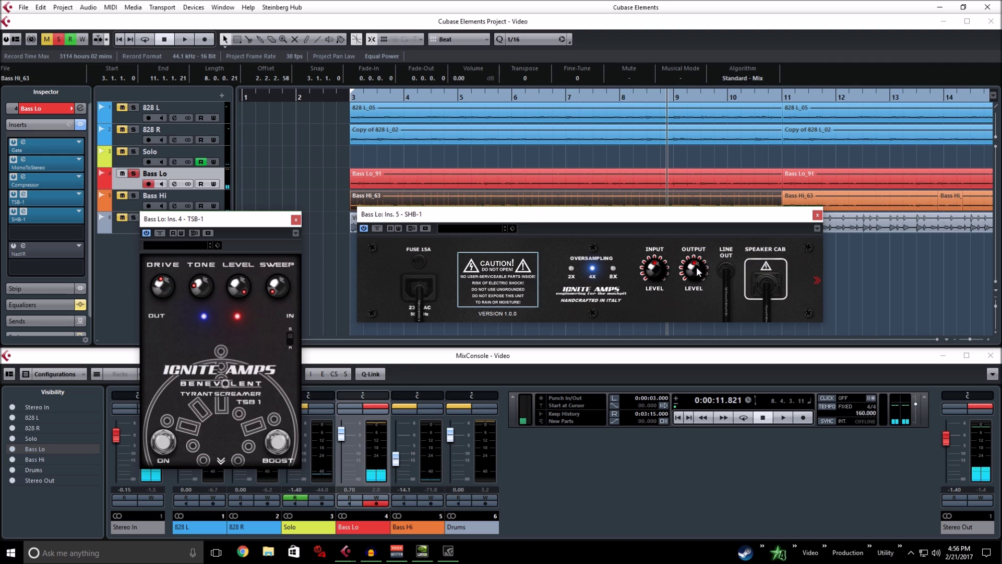
left_click(816, 280)
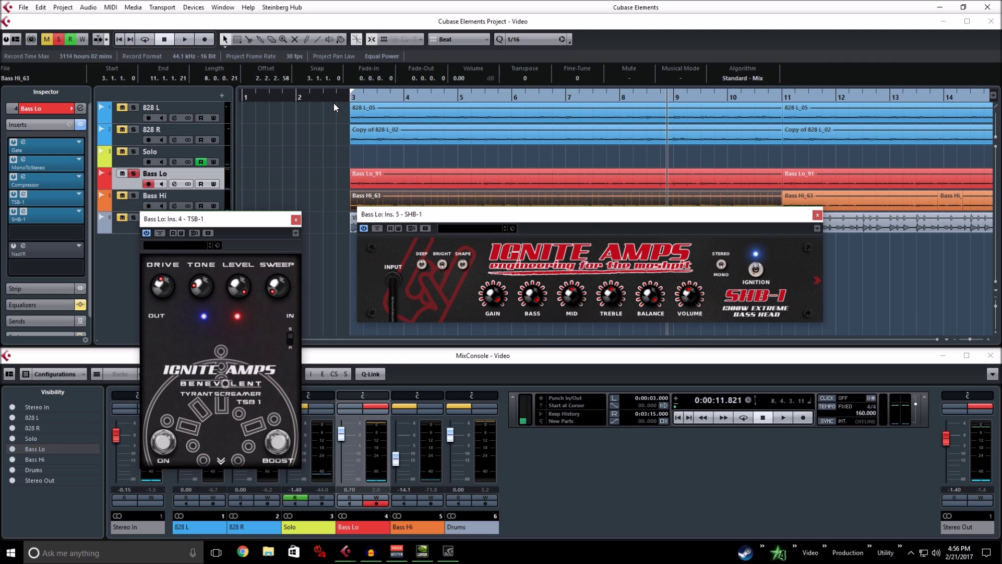
Play Bass Lo from bar 3, comparing its sound with the TSB-1 pedal and its boost switched off and on
left_click(353, 97)
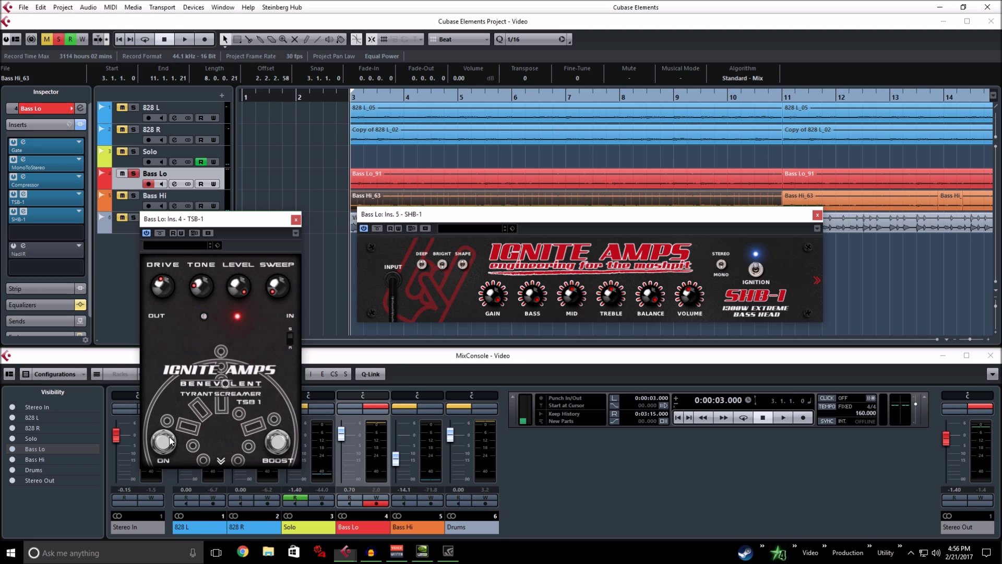
key("space")
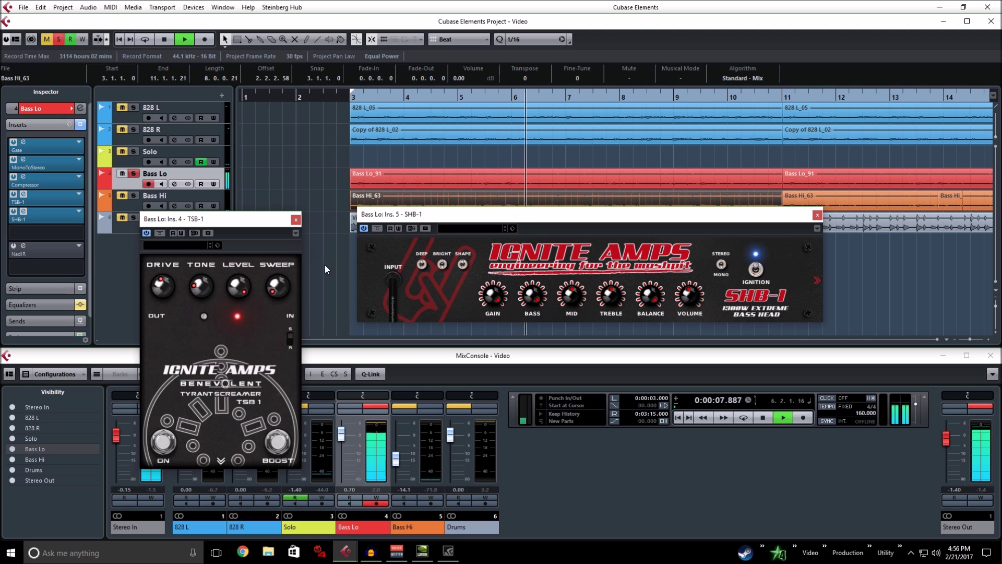
left_click(278, 441)
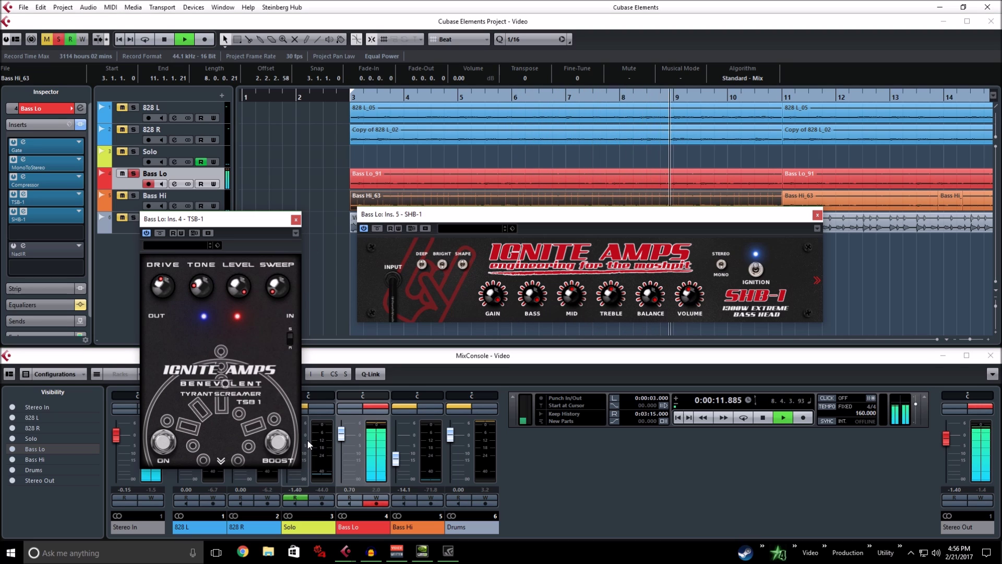
left_click(278, 441)
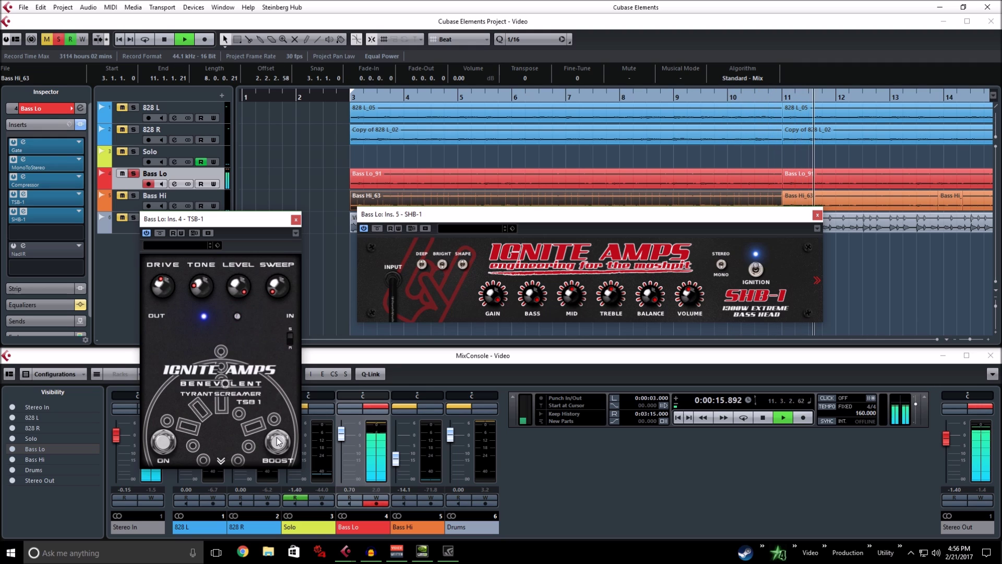
left_click(277, 441)
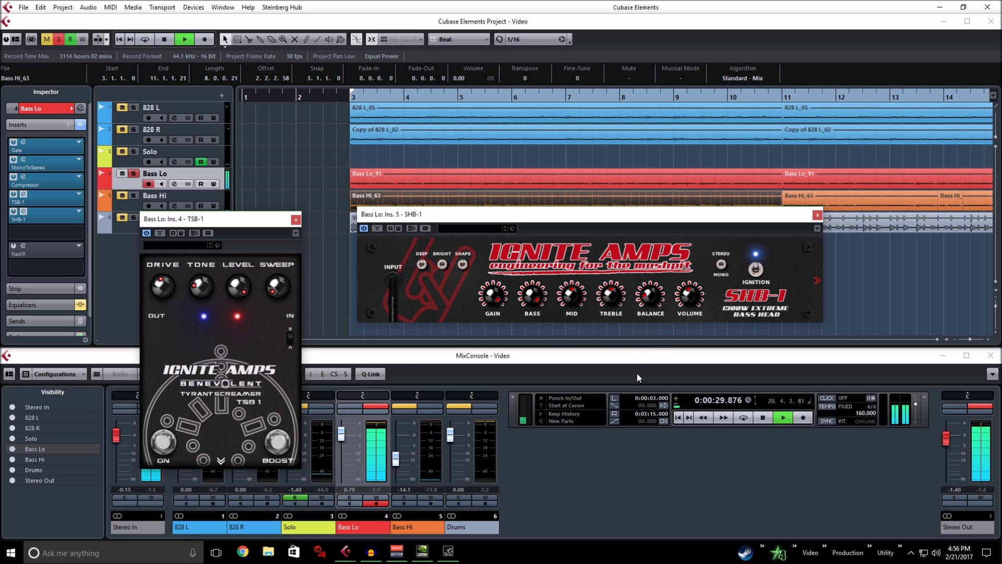
key("space")
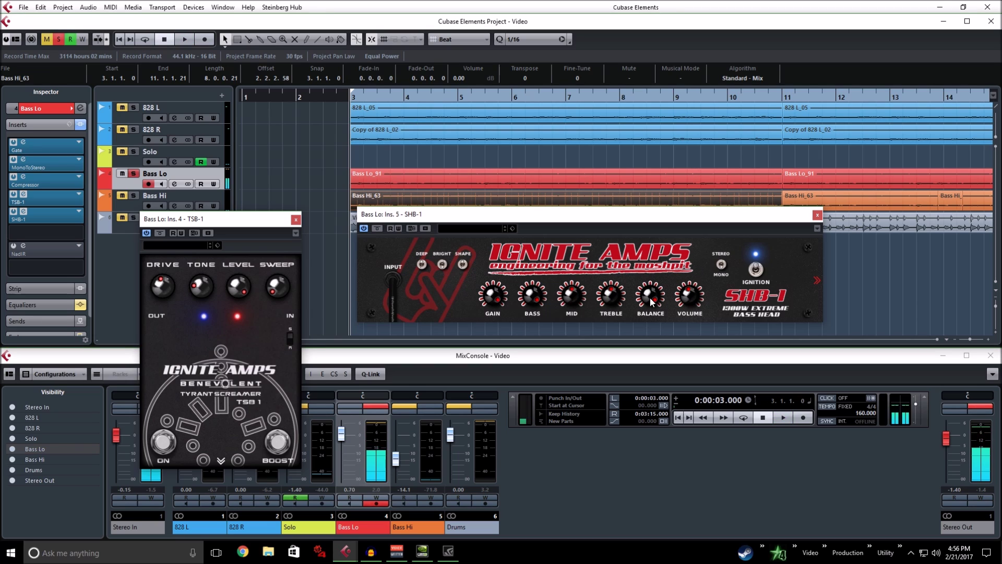
left_click(647, 351)
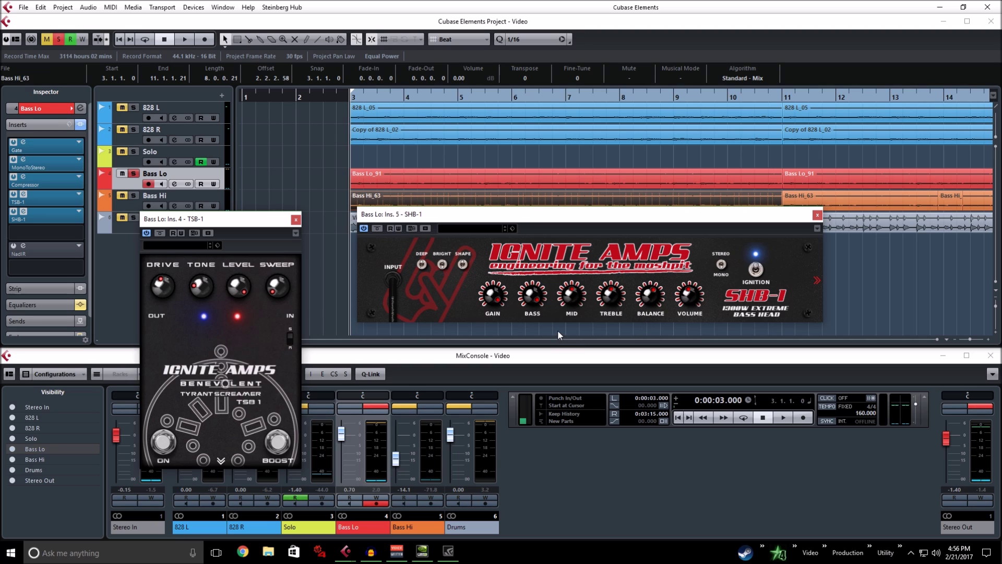
Close the TSB-1 and SHB-1 windows, and open and activate the NadIR cabinet insert on Bass Lo
left_click(296, 219)
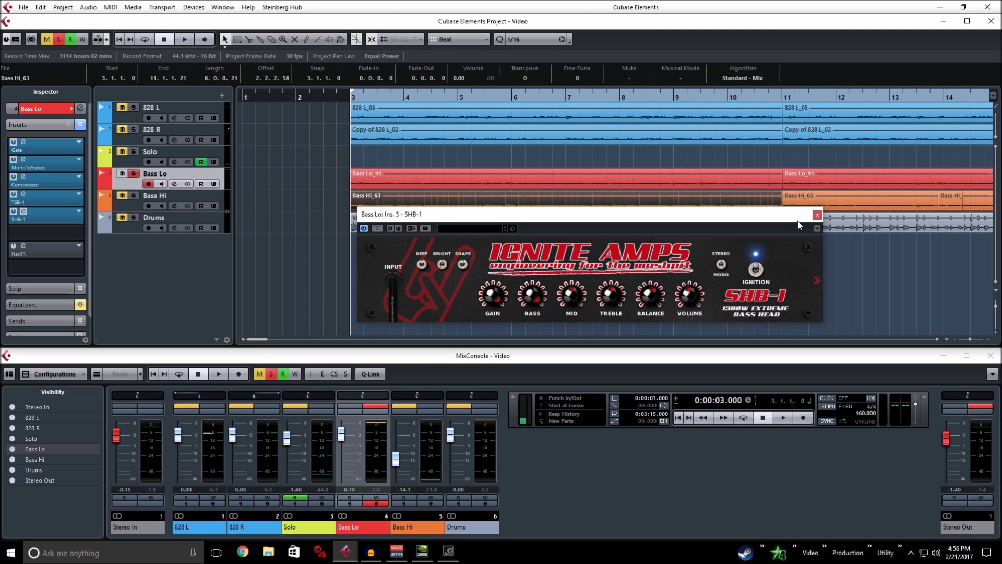
left_click(298, 218)
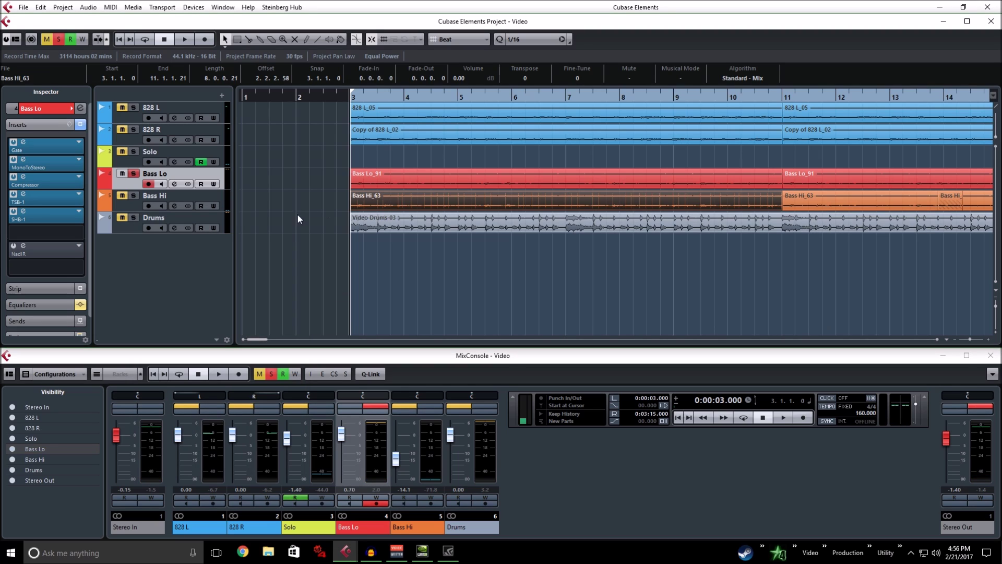
left_click(37, 248)
left_click_drag(856, 192, 444, 191)
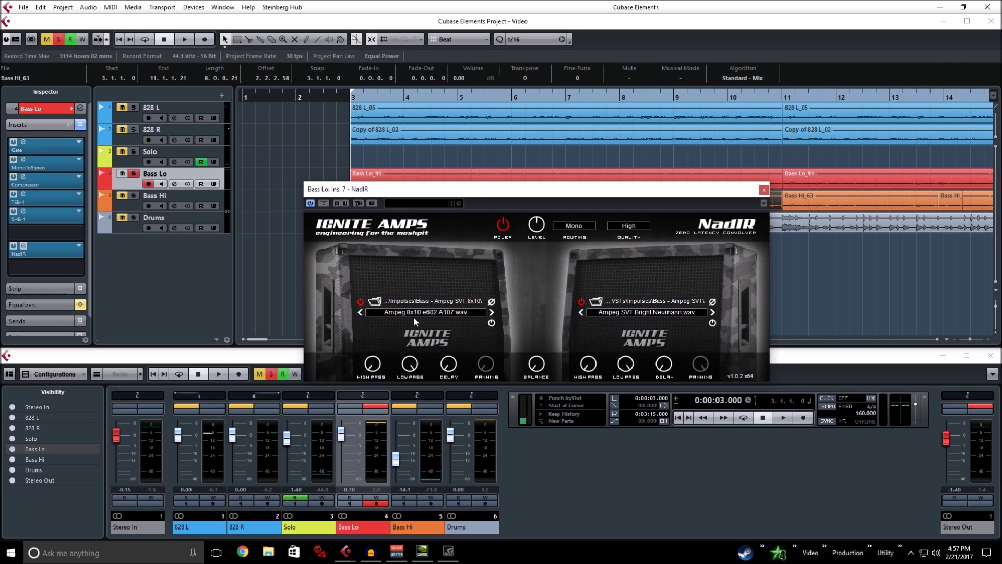
left_click_drag(518, 194, 574, 229)
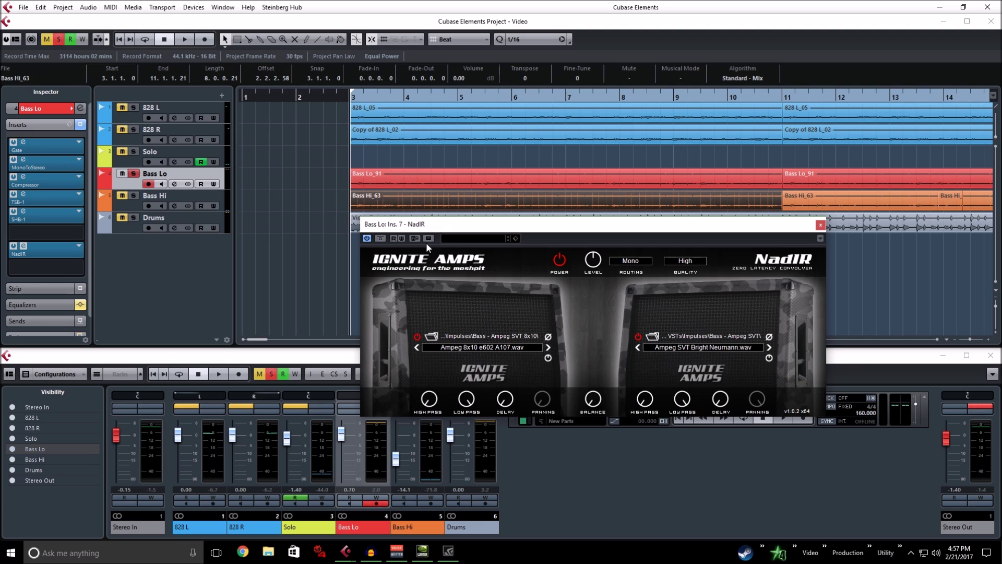
Listen to Bass Lo from bar 3 with NadIR active and examine the balance control between its two Ampeg impulses
left_click(186, 39)
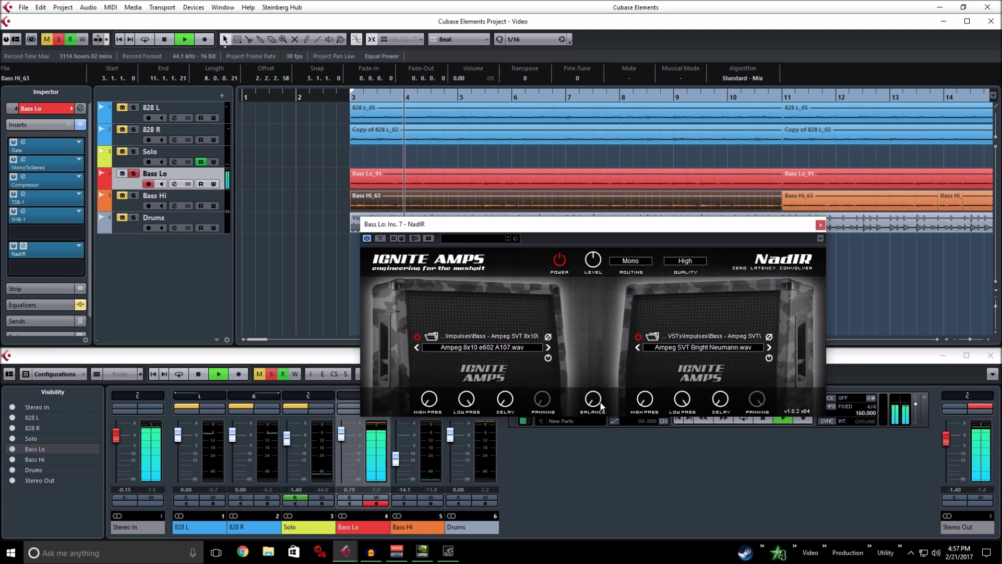
left_click_drag(602, 406, 630, 441)
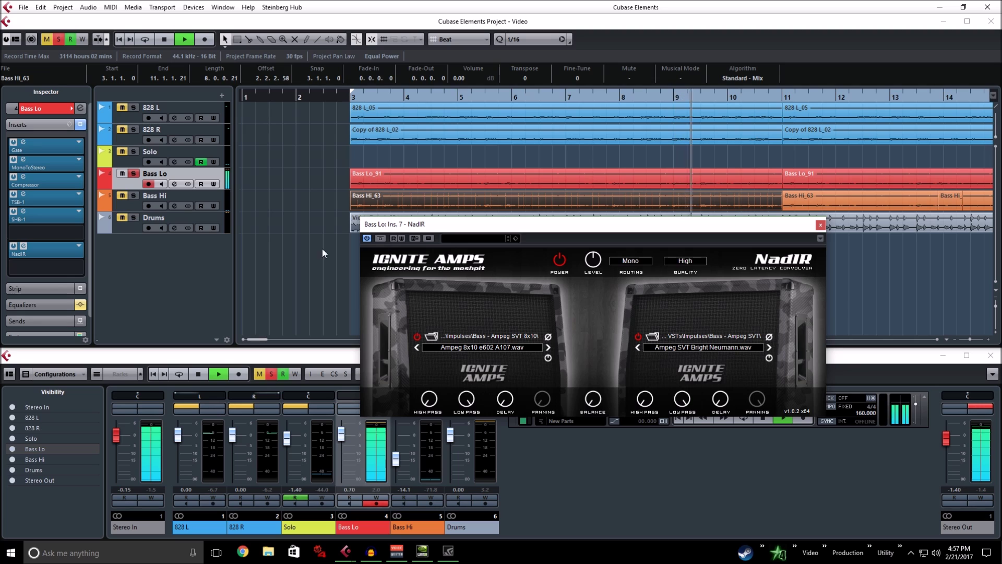
left_click(165, 39)
left_click(165, 40)
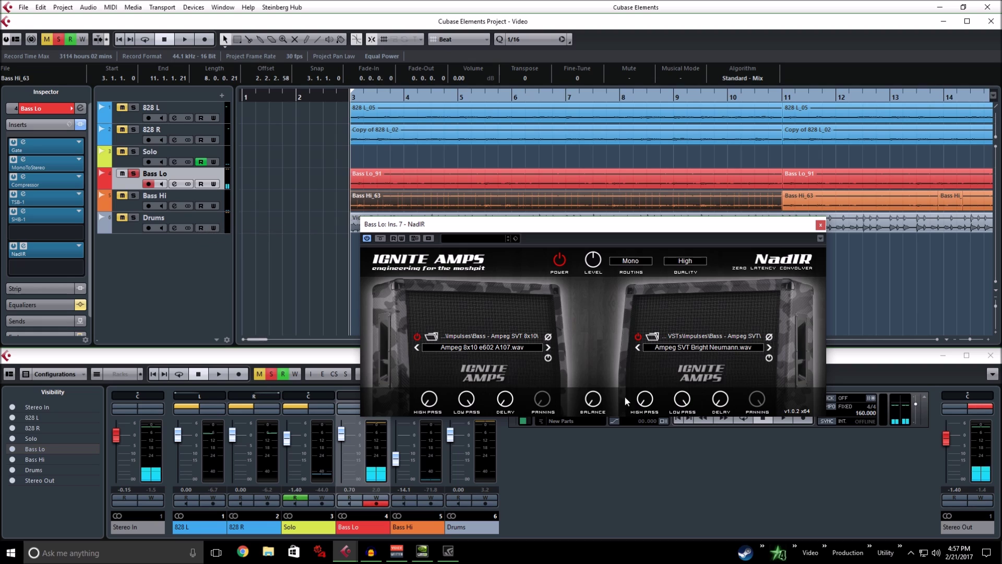
left_click_drag(593, 399, 615, 384)
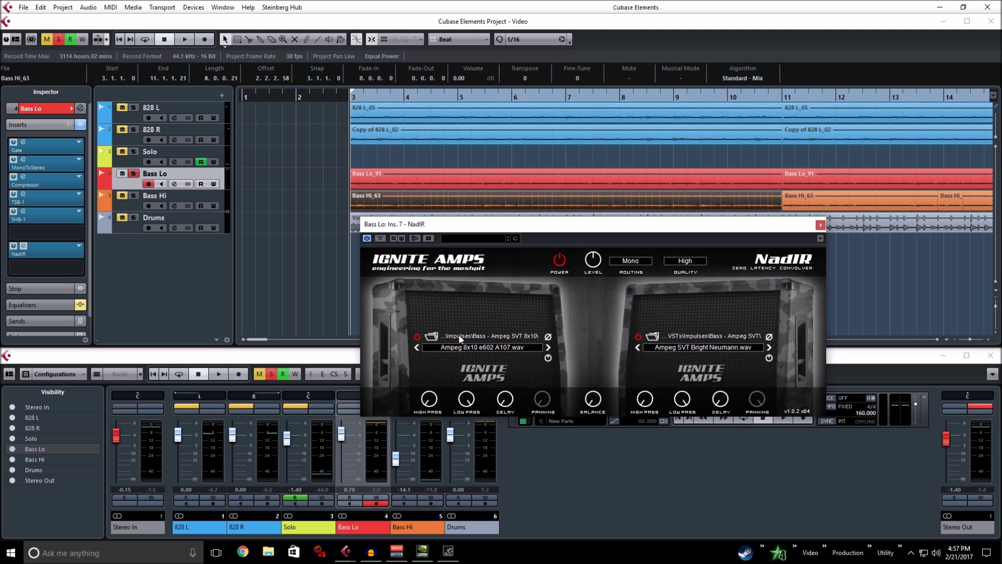
Open Bass Lo's channel settings, activate its equalizer, and close the NadIR window
left_click_drag(422, 226, 433, 347)
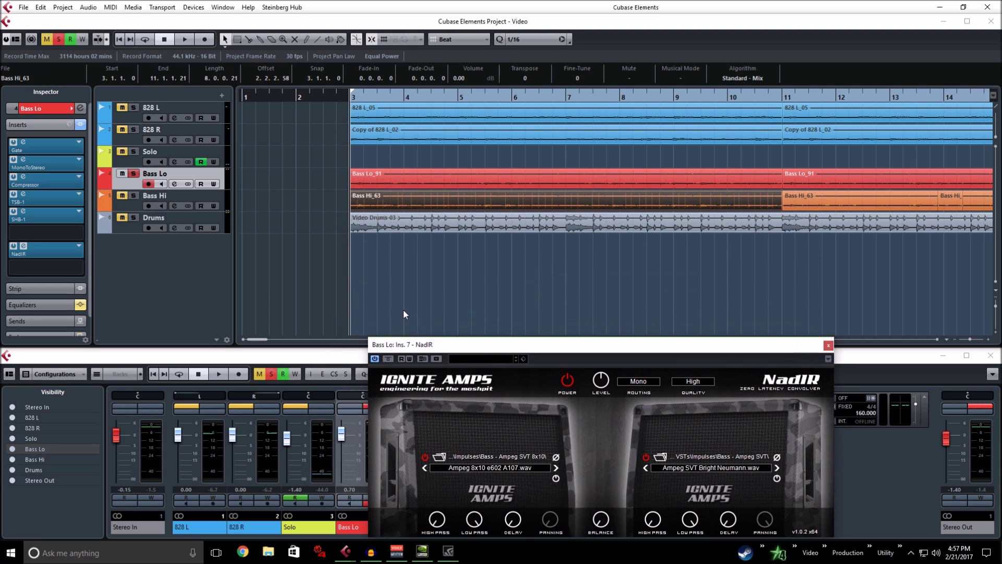
left_click(170, 185)
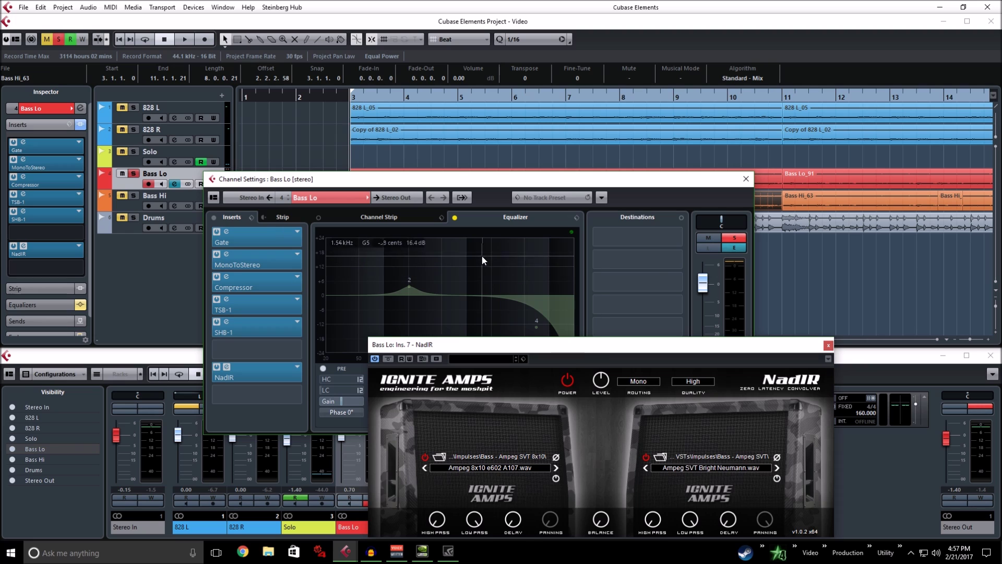
left_click_drag(505, 187, 518, 67)
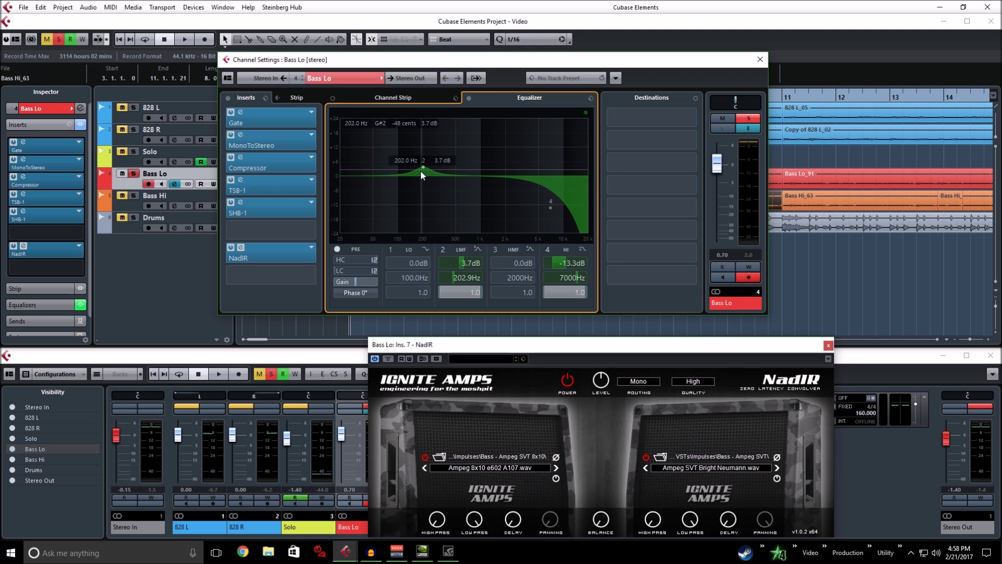
left_click_drag(526, 132, 639, 334)
left_click(828, 345)
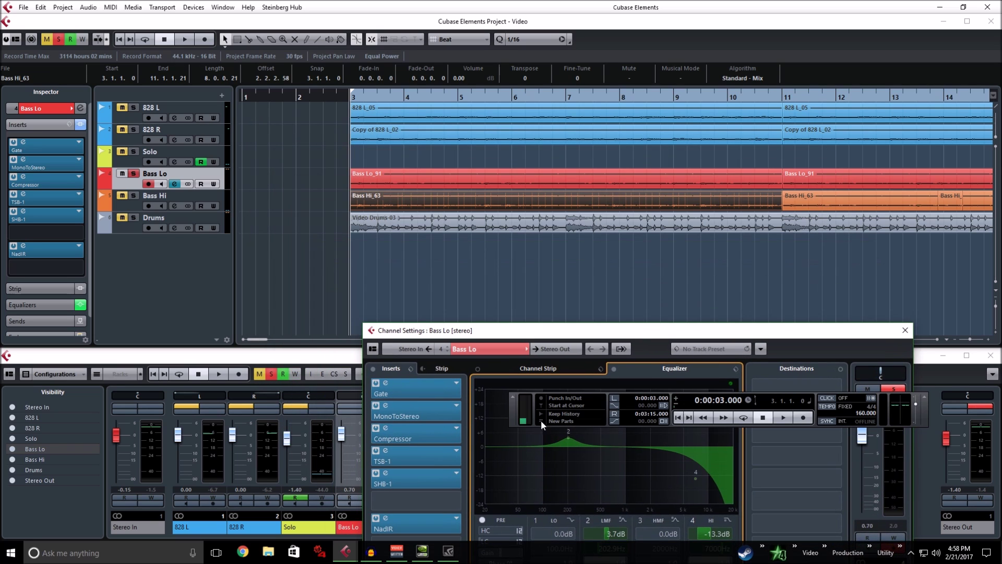
left_click_drag(518, 327, 479, 314)
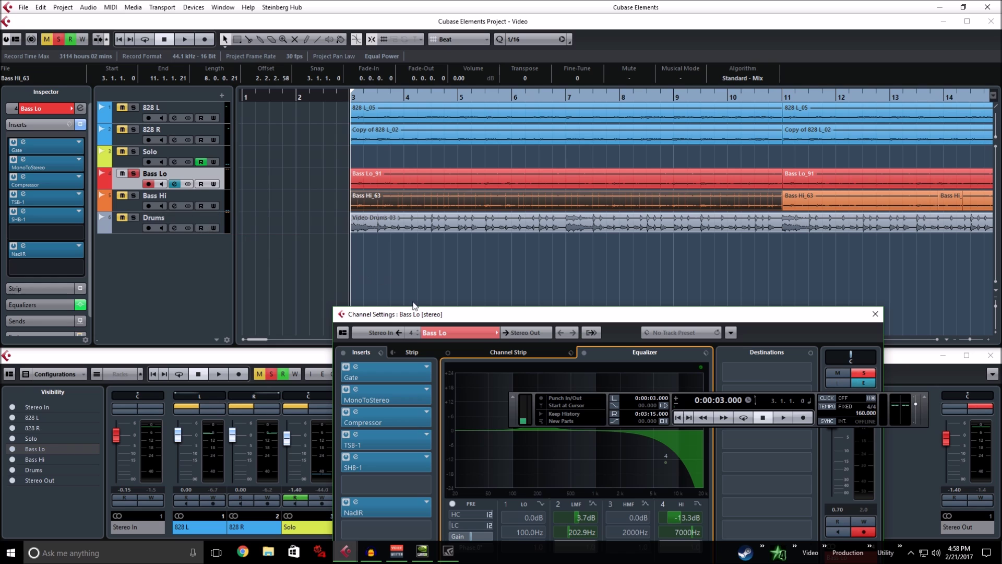
left_click_drag(426, 315, 425, 224)
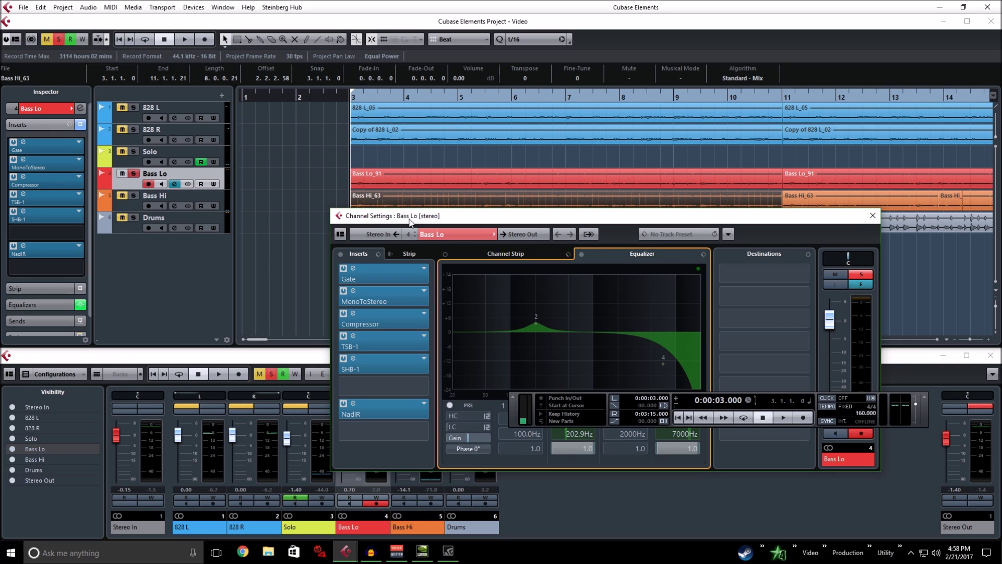
left_click_drag(410, 223, 430, 249)
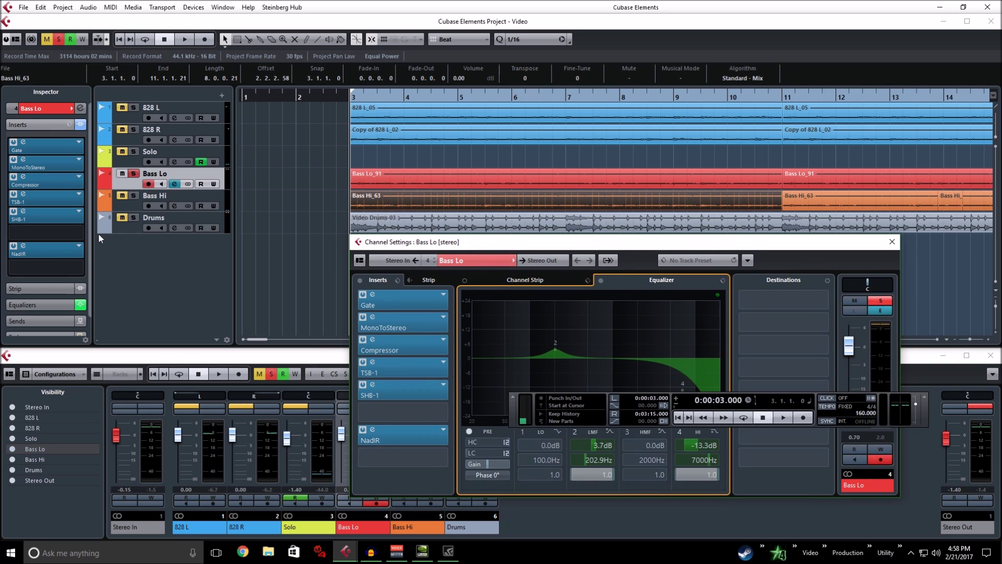
Reopen the NadIR insert on Bass Lo for a brief look and close it again
left_click(46, 250)
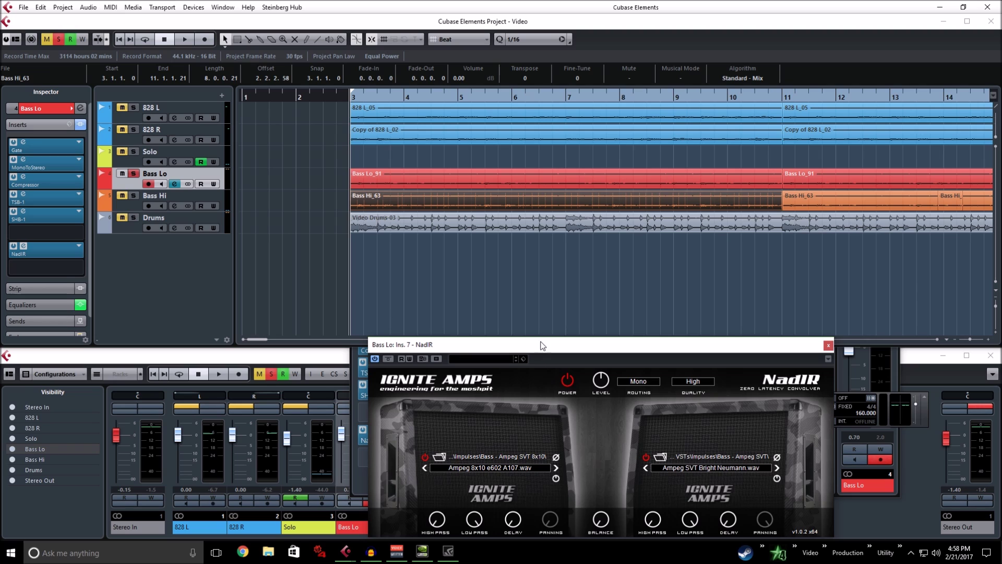
left_click_drag(543, 345, 488, 214)
left_click(540, 163)
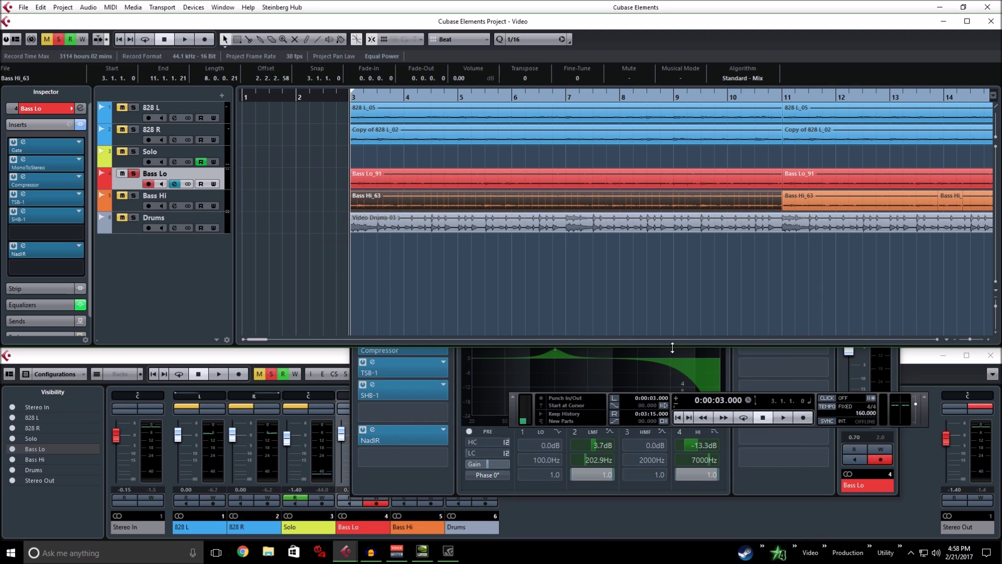
Play Bass Lo from bar 3, comparing its sound with the equalizer deactivated and activated, and close its channel settings
left_click(189, 38)
left_click(406, 483)
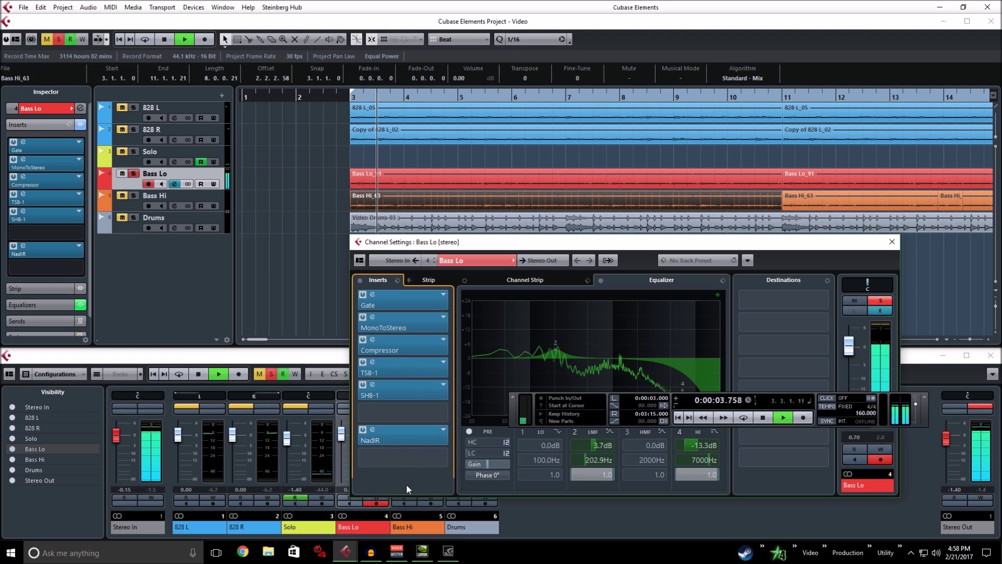
left_click_drag(574, 241, 521, 104)
right_click(550, 170)
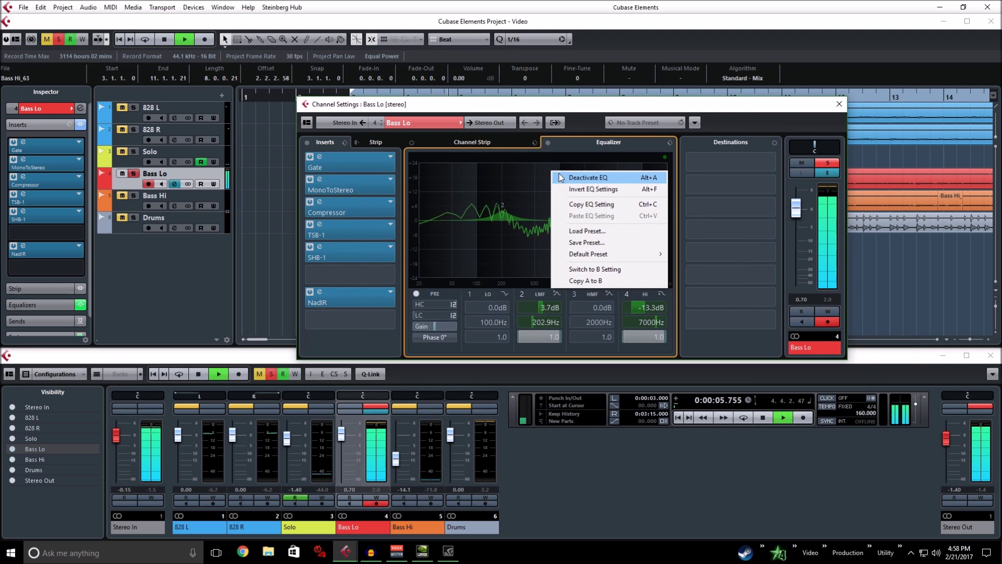
left_click(568, 177)
right_click(568, 175)
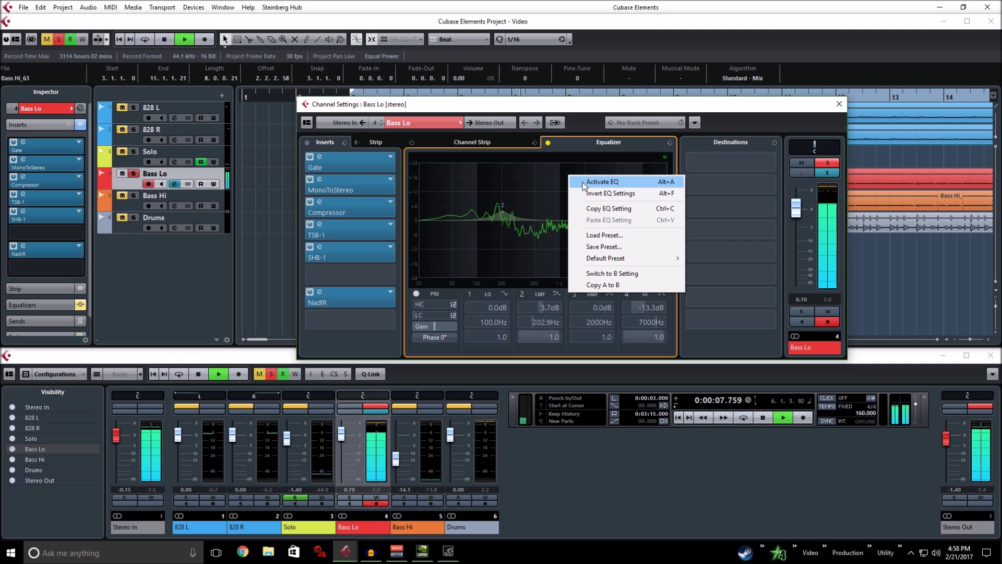
left_click(583, 182)
left_click(839, 104)
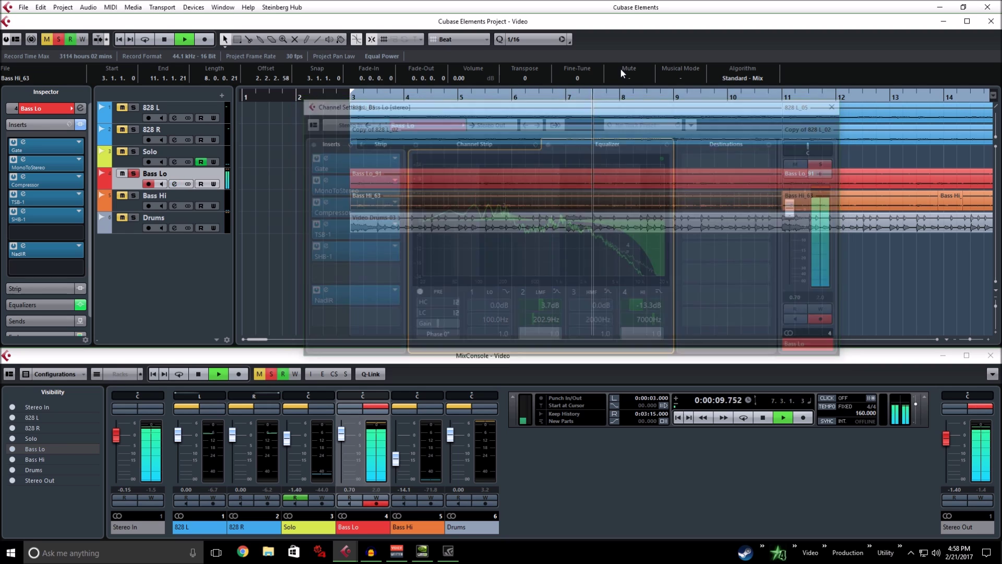
left_click(163, 40)
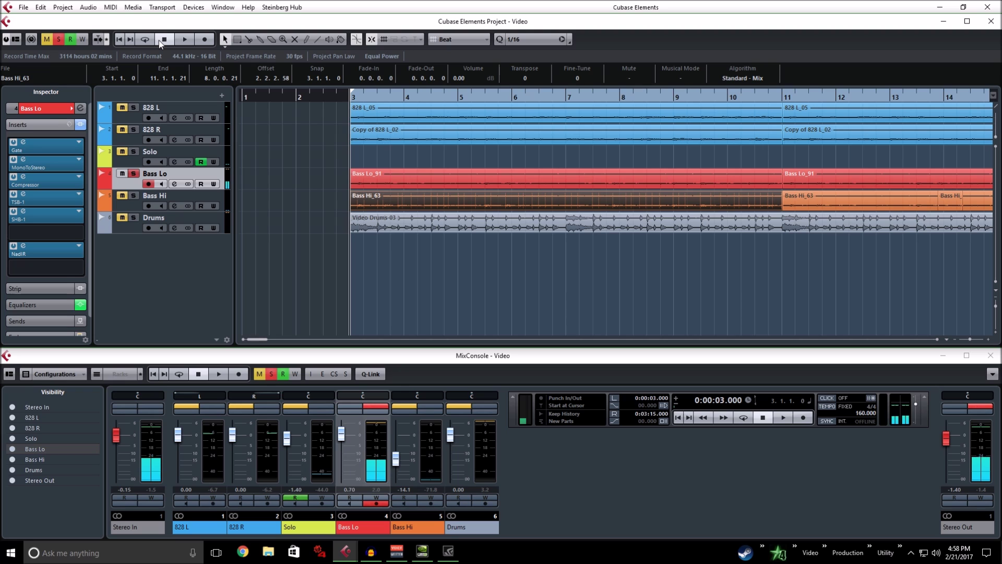
Examine Bass Lo's equalizer curve in its channel settings and listen to its complete chain from bar 3
left_click(175, 183)
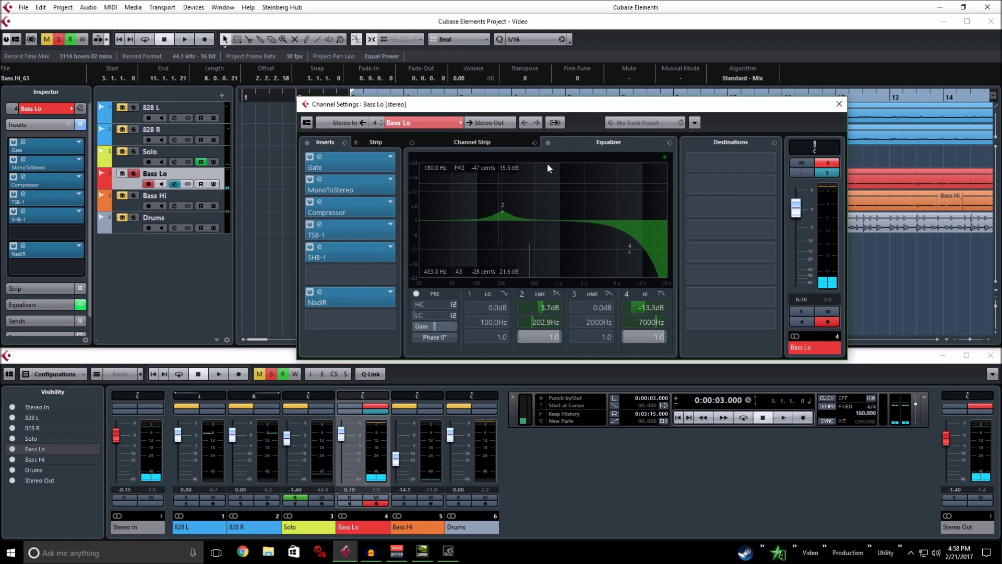
left_click(838, 105)
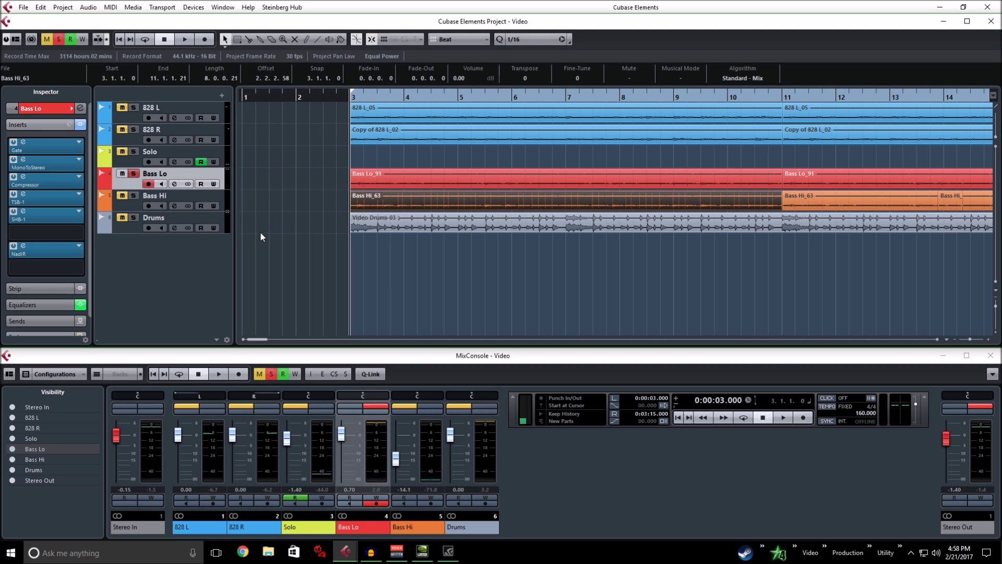
left_click(190, 39)
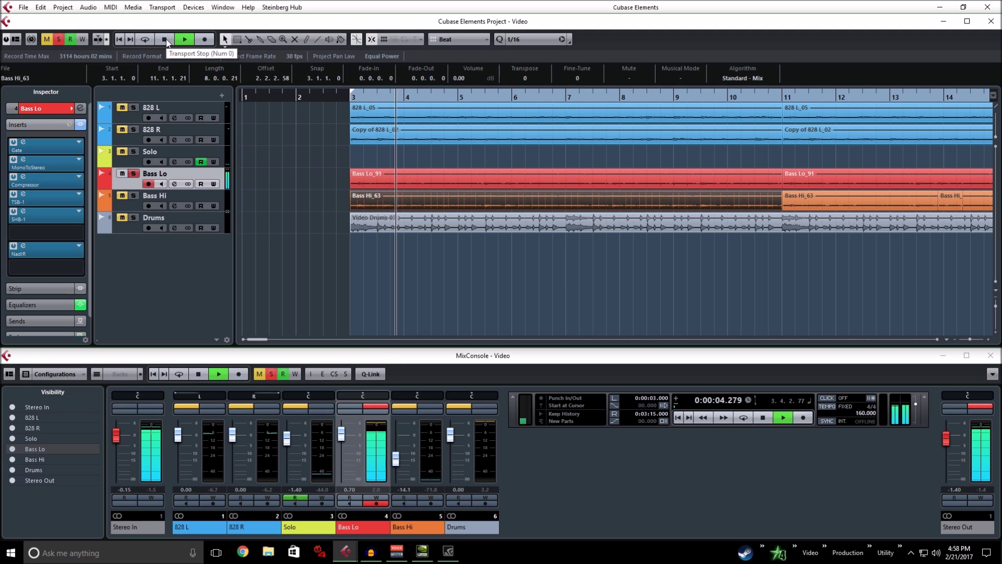
left_click(166, 39)
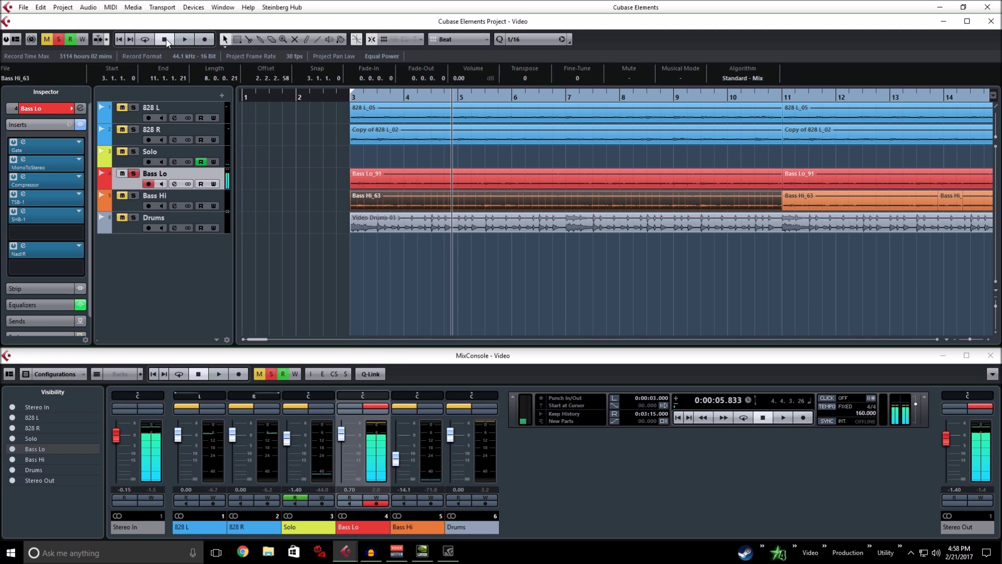
left_click(166, 39)
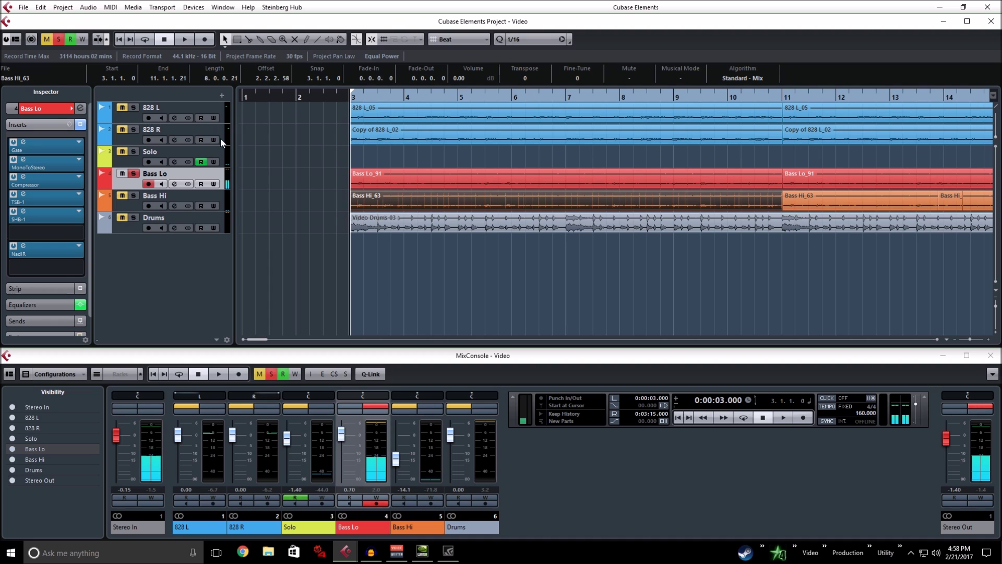
Solo Bass Hi instead of Bass Lo, with its NadIR active, and raise its fader to -11.3 while listening from bar 3
left_click(134, 173)
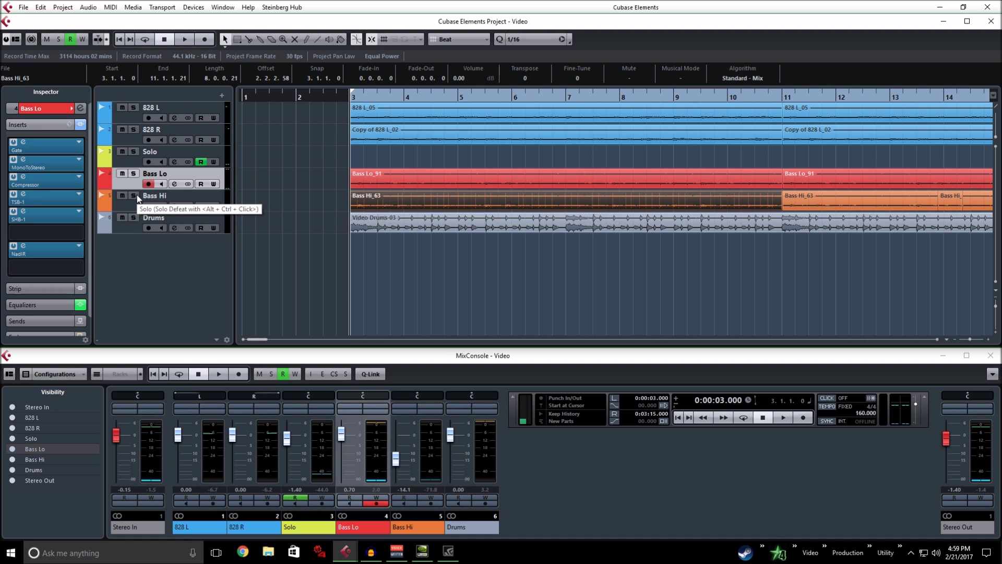
left_click(135, 198)
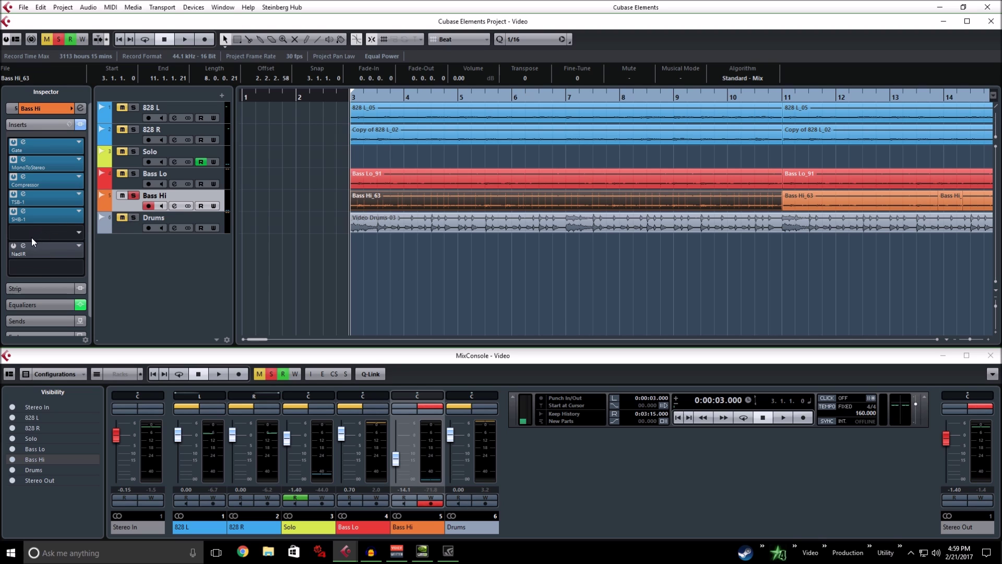
left_click(177, 40)
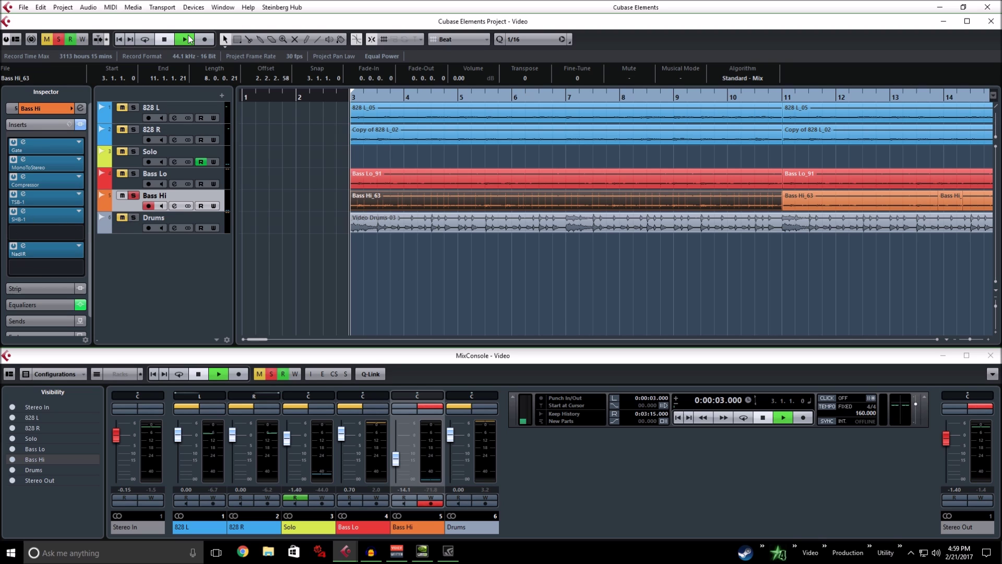
left_click(174, 206)
scroll(809, 243, "up", 3)
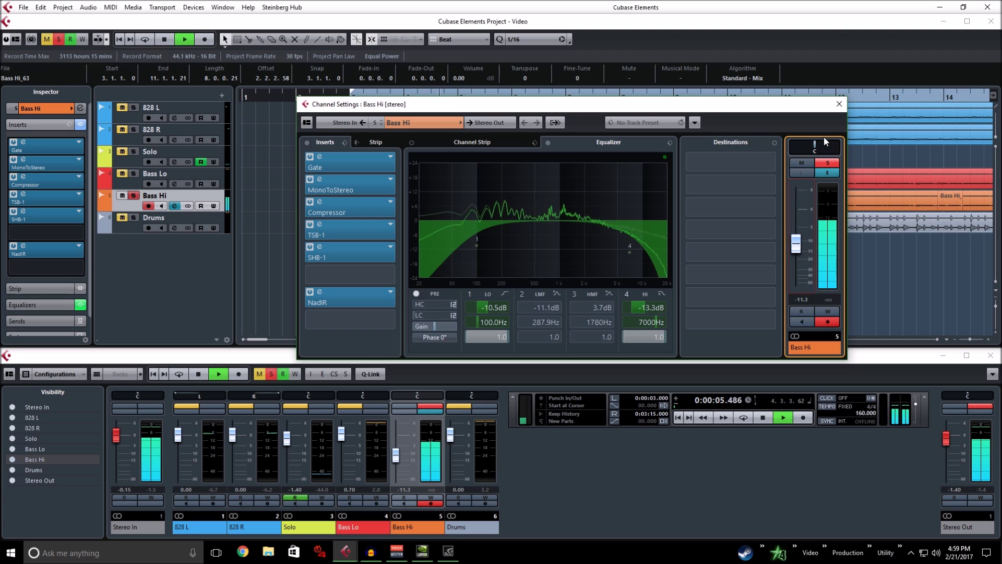
left_click(839, 104)
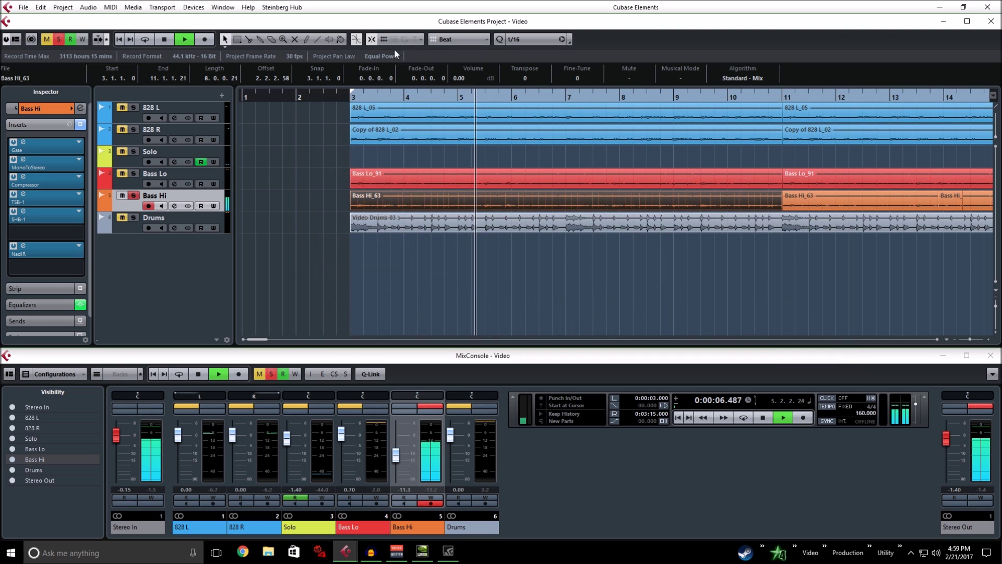
left_click(167, 40)
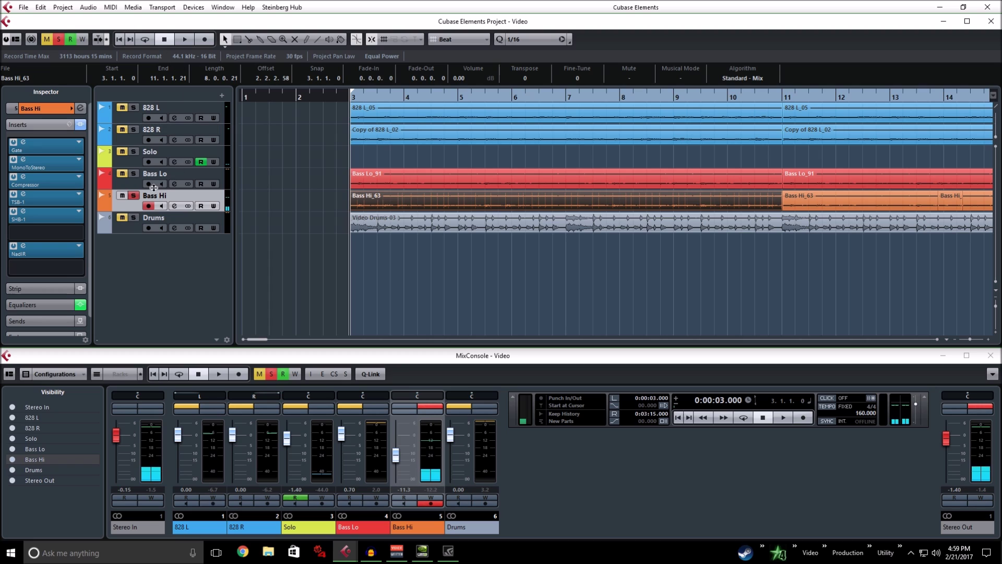
Deactivate the TSB-1, SHB-1 and NadIR inserts on Bass Hi, and check the settings of its Compressor
left_click(147, 205)
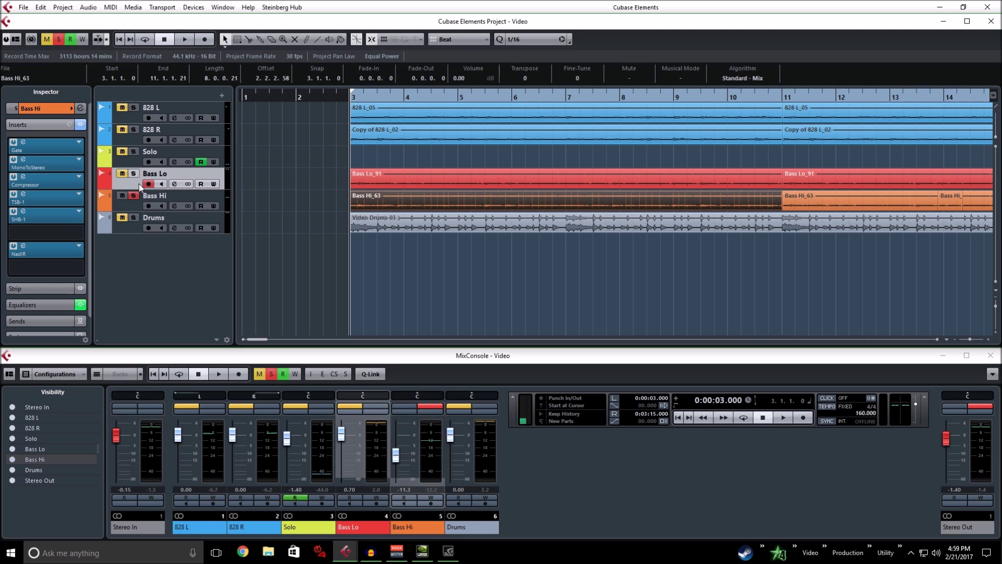
left_click(148, 205)
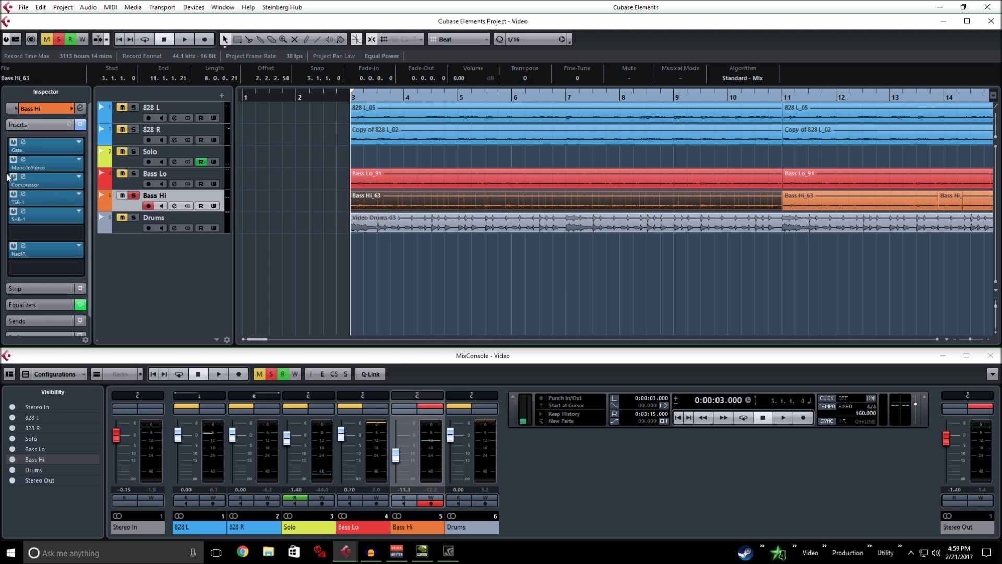
left_click(13, 196)
left_click(13, 213)
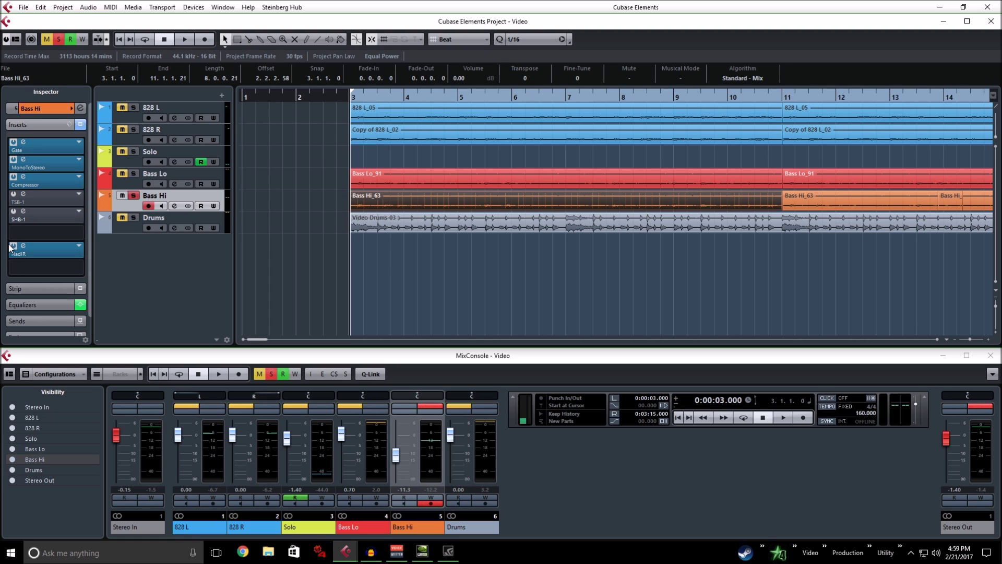
left_click(13, 246)
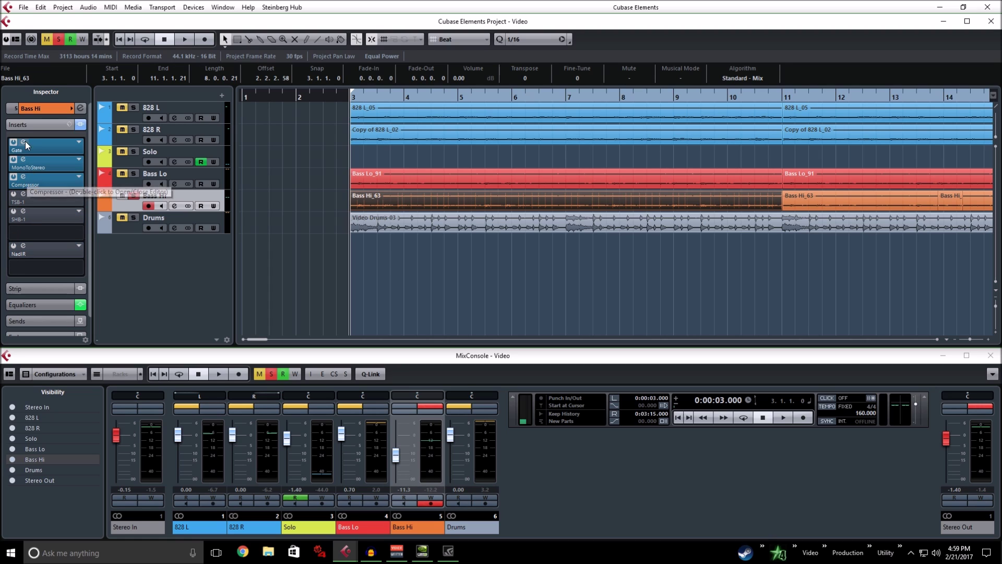
left_click(49, 180)
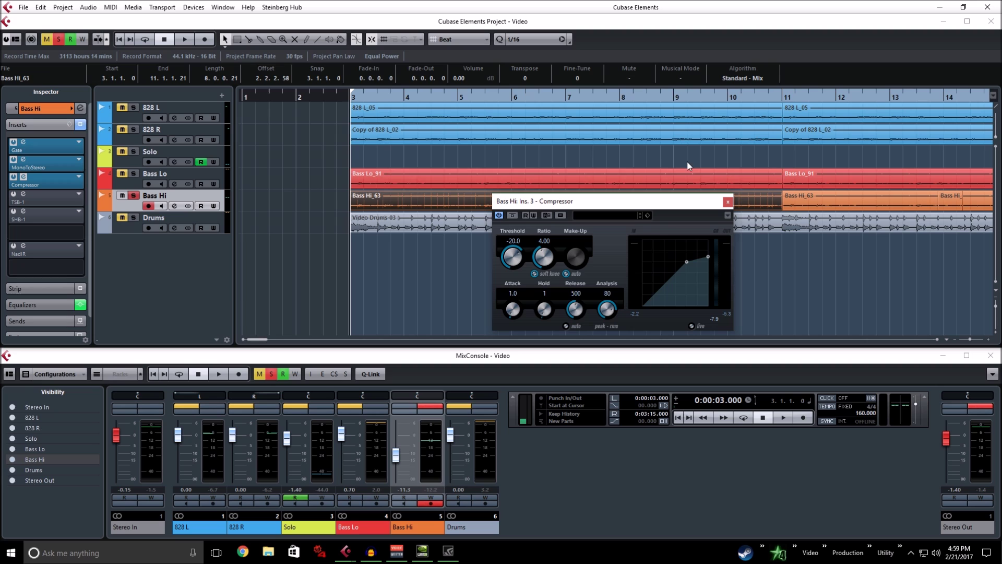
left_click(731, 195)
Activate TSB-1 on Bass Hi, compare it side by side with Bass Lo's TSB-1, and view its back panel
left_click(13, 196)
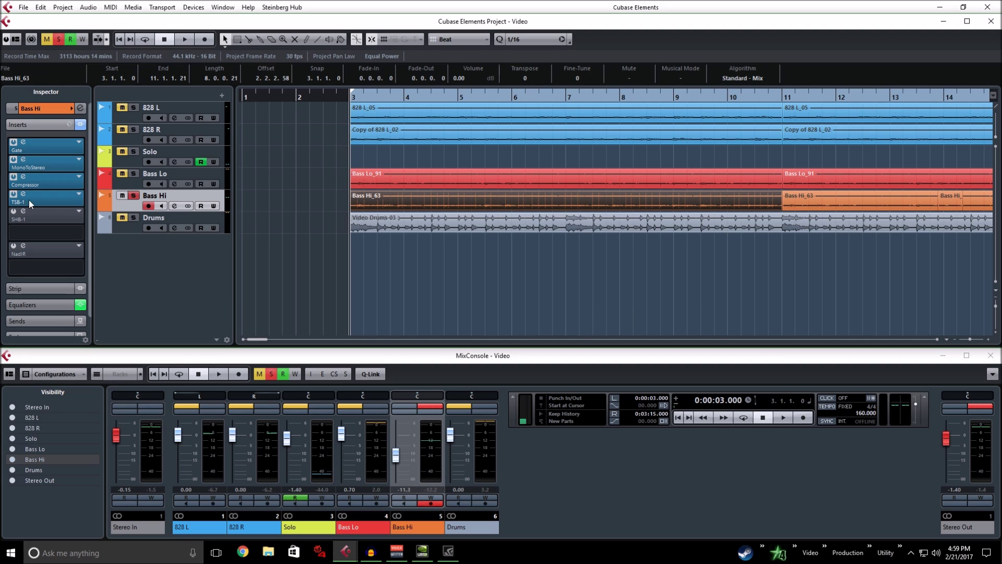
left_click(41, 201)
left_click_drag(230, 227, 443, 212)
left_click(172, 178)
left_click(38, 195)
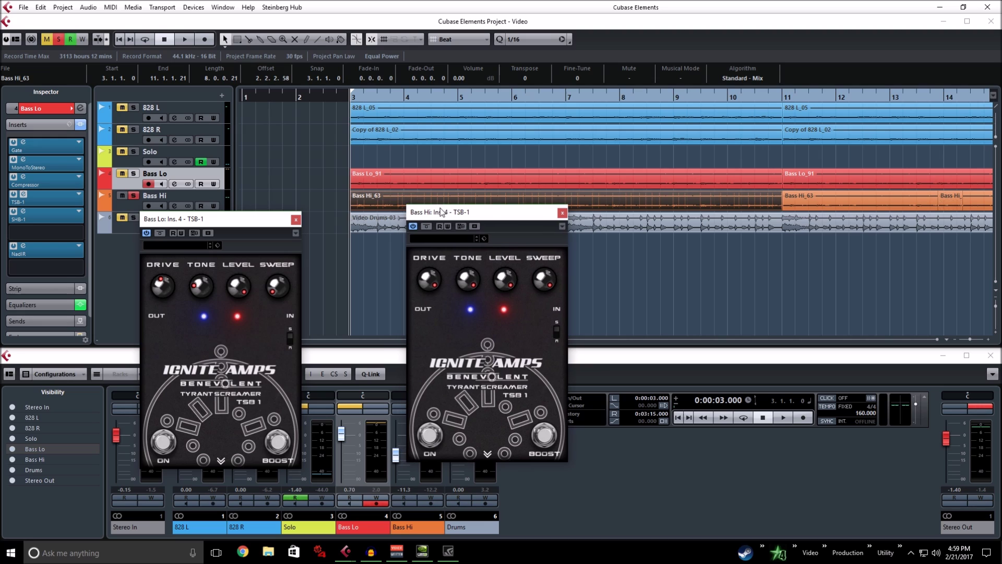
left_click_drag(211, 219, 293, 217)
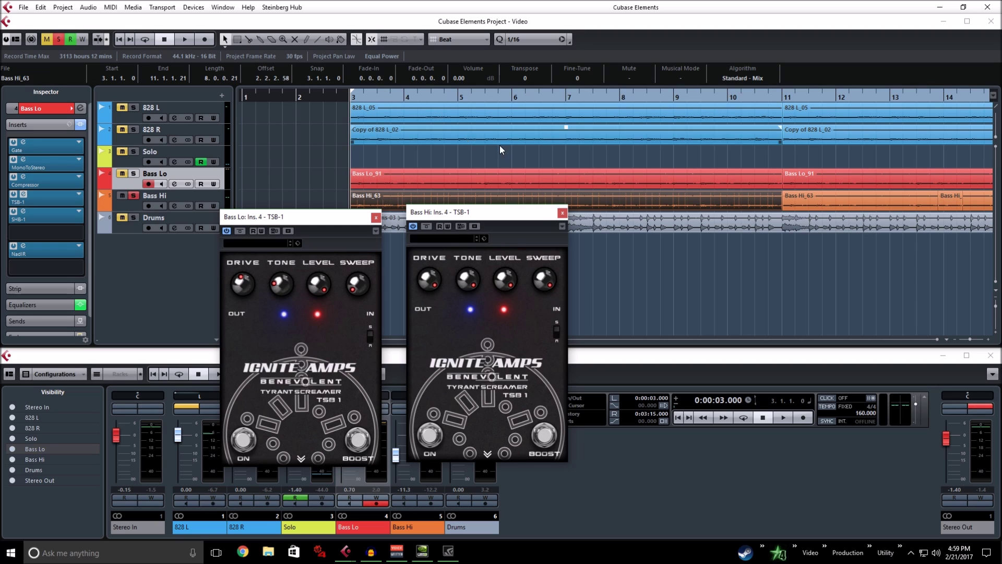
left_click(488, 453)
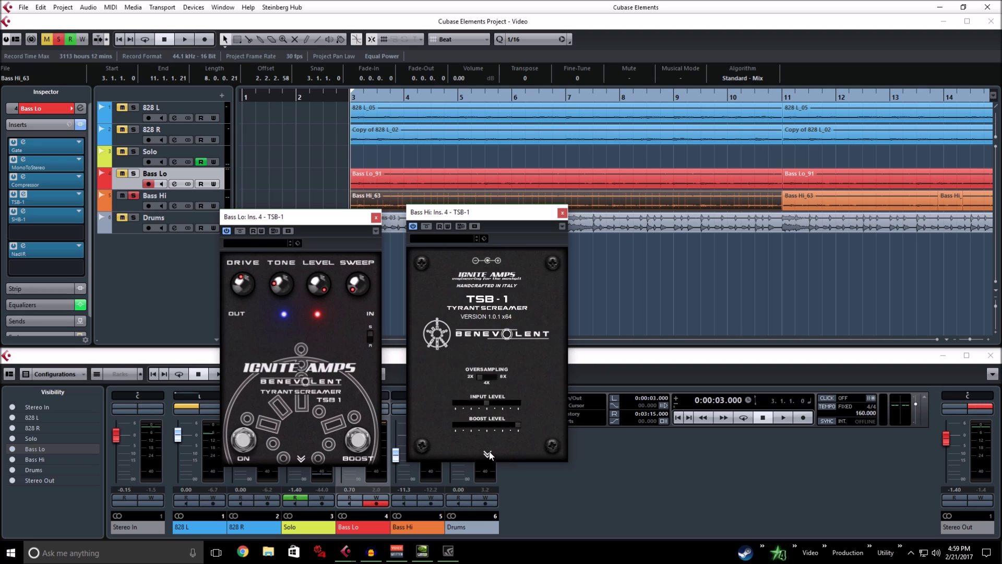
left_click(488, 454)
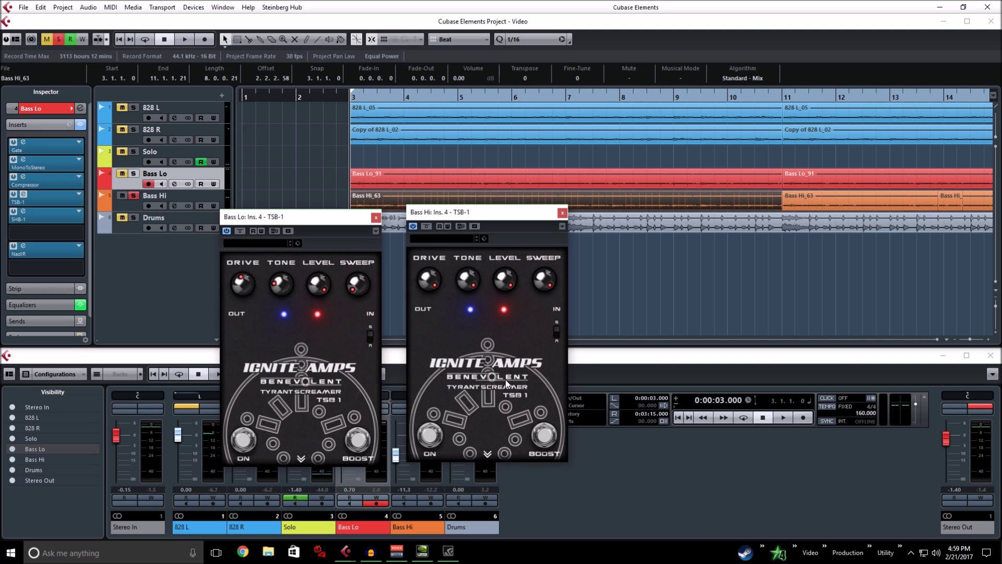
Listen to Bass Hi with TSB-1 active from bar 3, and close Bass Lo's TSB-1 editor
left_click(133, 206)
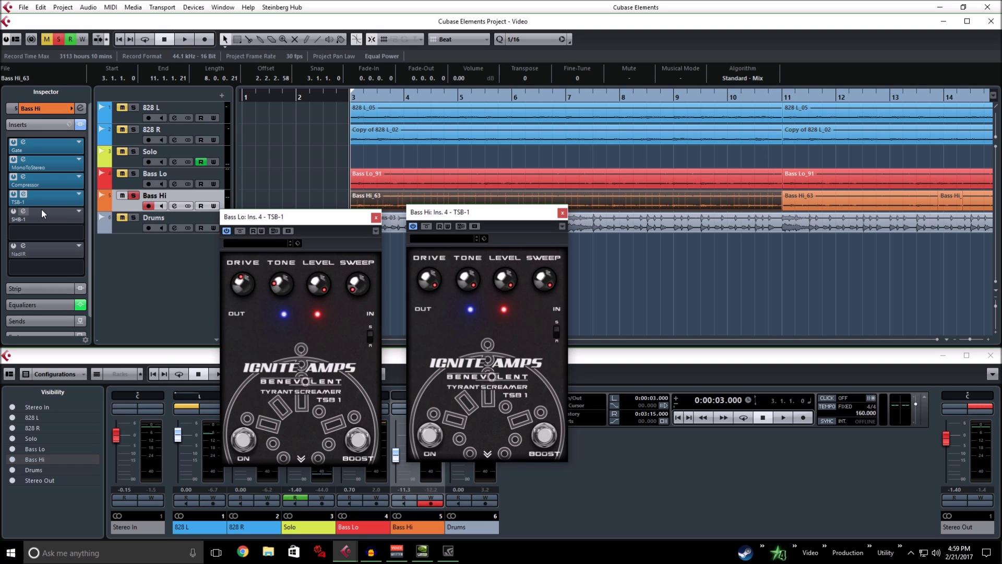
left_click(186, 40)
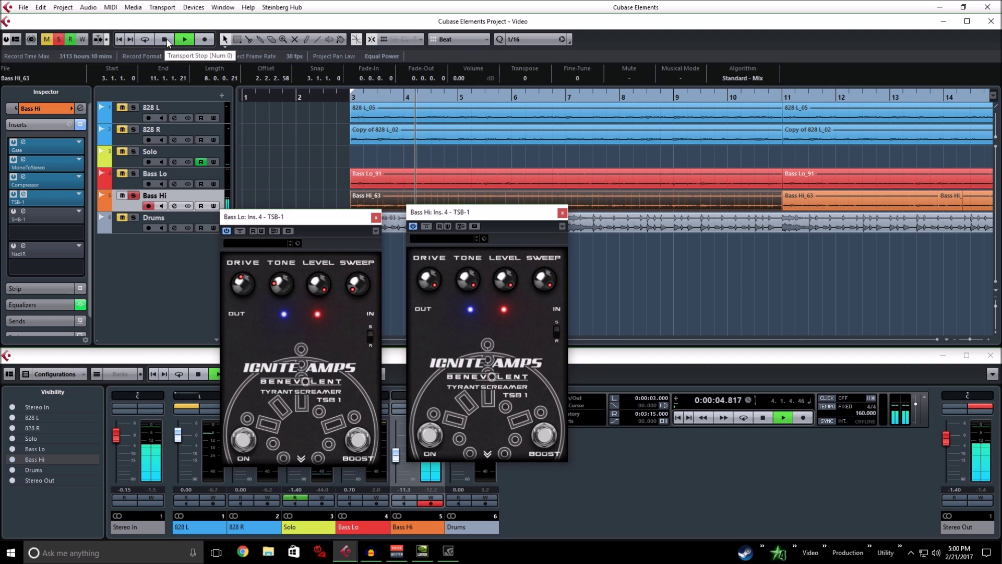
left_click(167, 39)
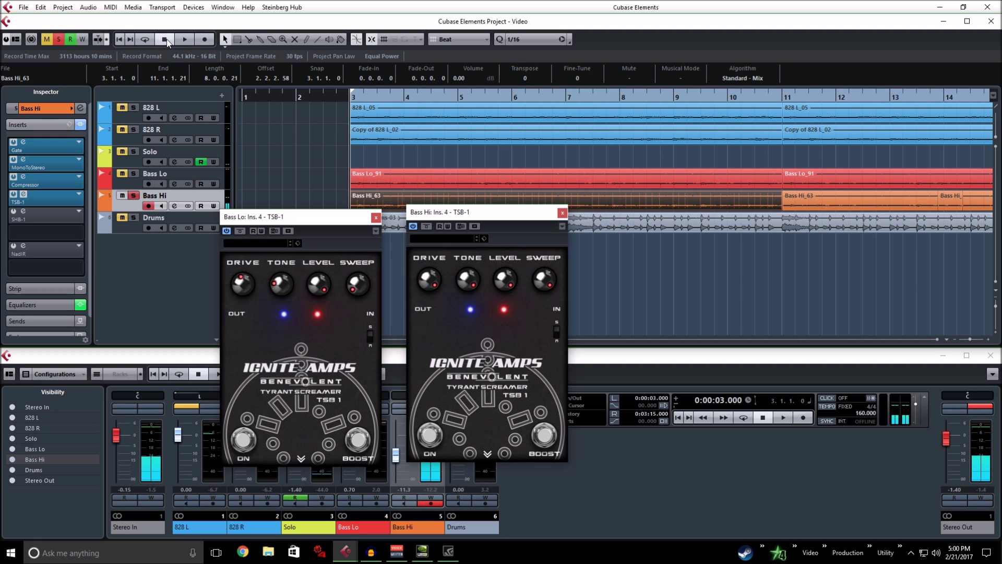
left_click(375, 217)
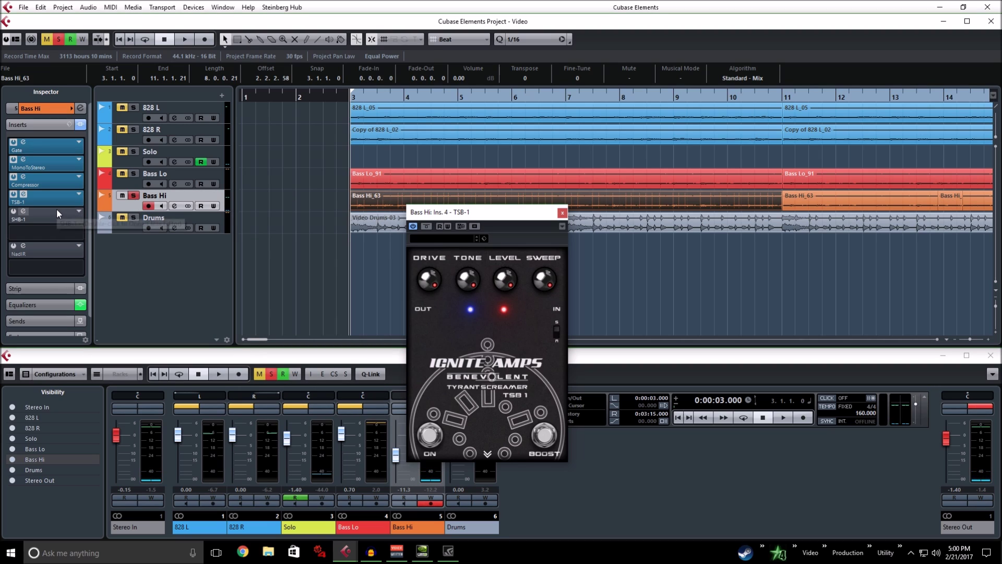
Activate SHB-1 on Bass Hi and open its editor beside Bass Lo's SHB-1
left_click(12, 213)
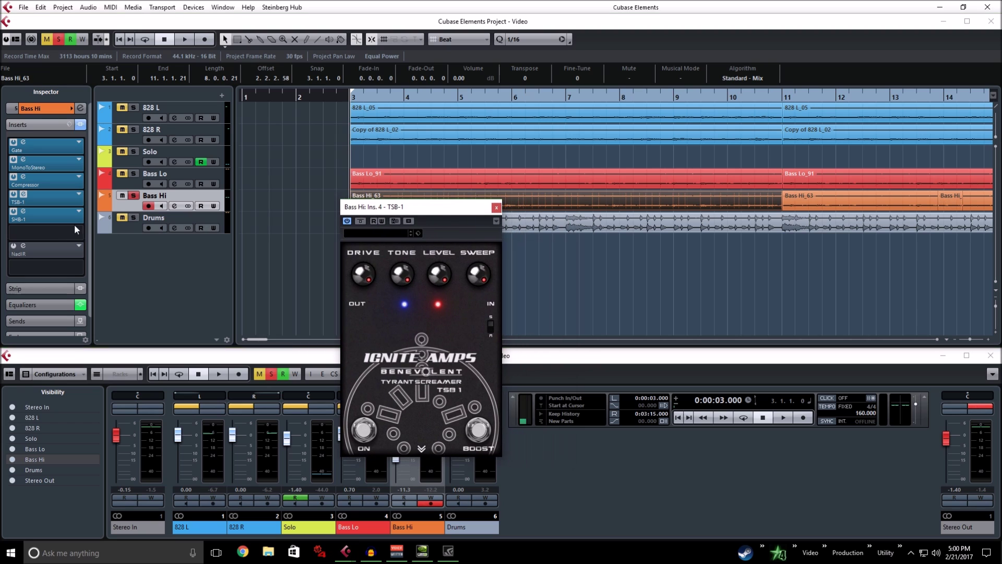
left_click(49, 223)
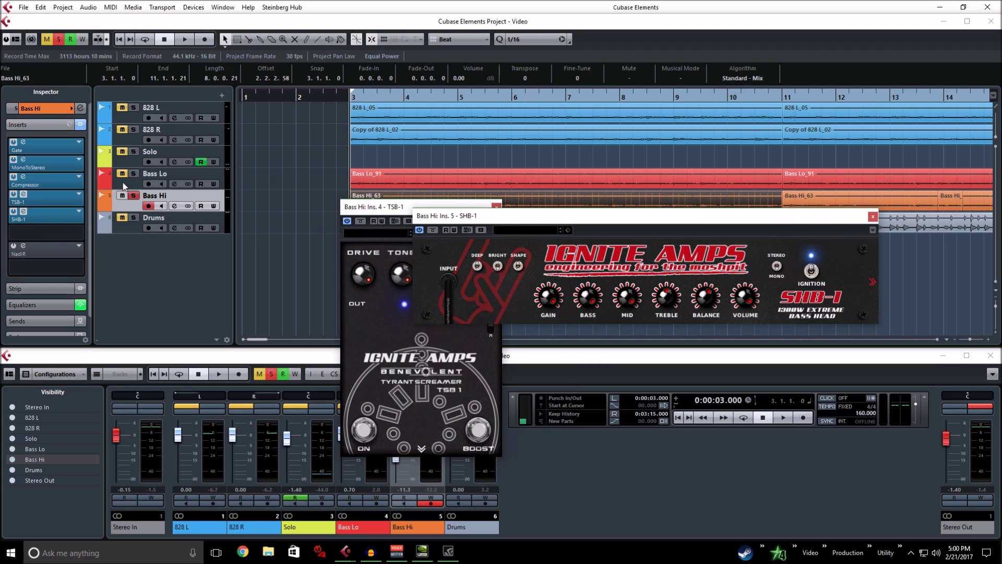
left_click(124, 186)
left_click(23, 212)
left_click_drag(596, 222, 299, 218)
left_click_drag(630, 219, 740, 221)
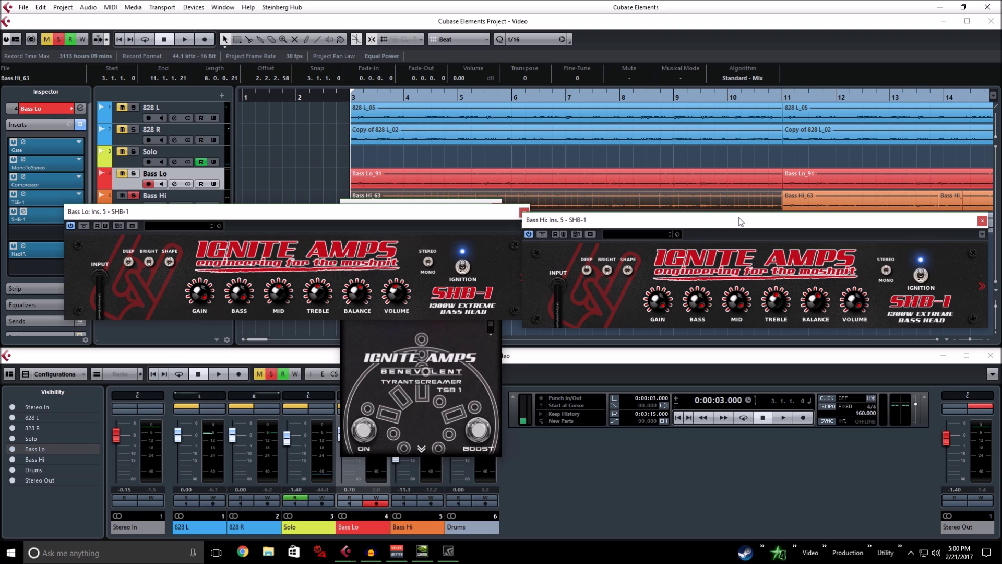
Compare the amp settings of the Bass Lo and Bass Hi SHB-1 editors side by side, and close all open plugin editors
left_click(466, 218)
left_click_drag(360, 220, 327, 220)
left_click_drag(586, 224, 571, 214)
left_click_drag(405, 218, 441, 298)
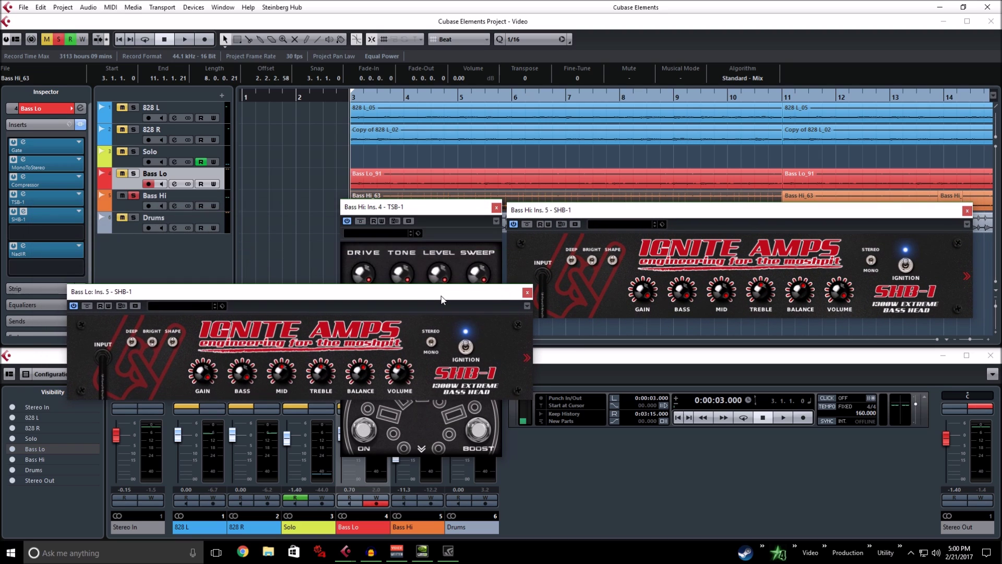
left_click(428, 213)
left_click(496, 207)
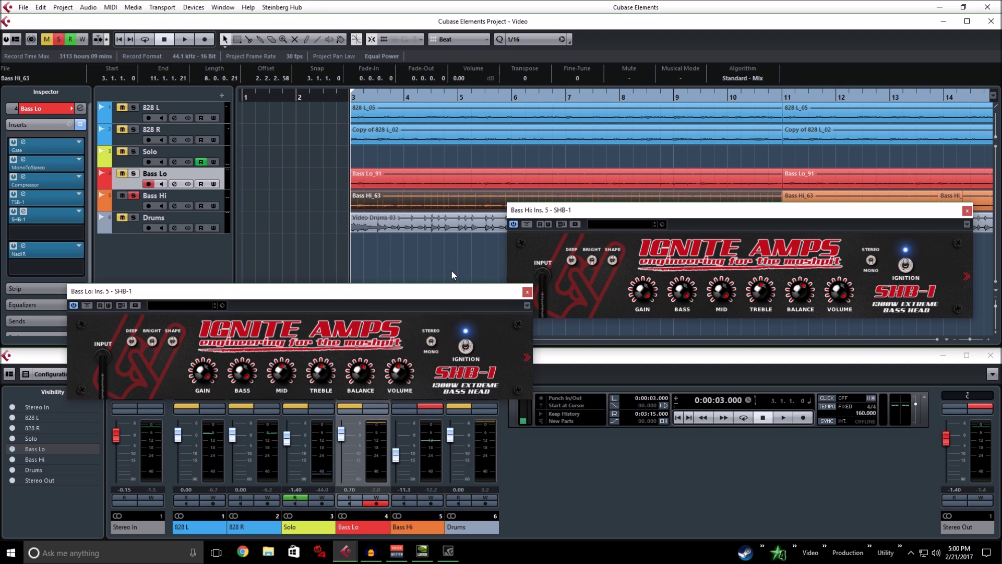
left_click_drag(447, 293, 395, 223)
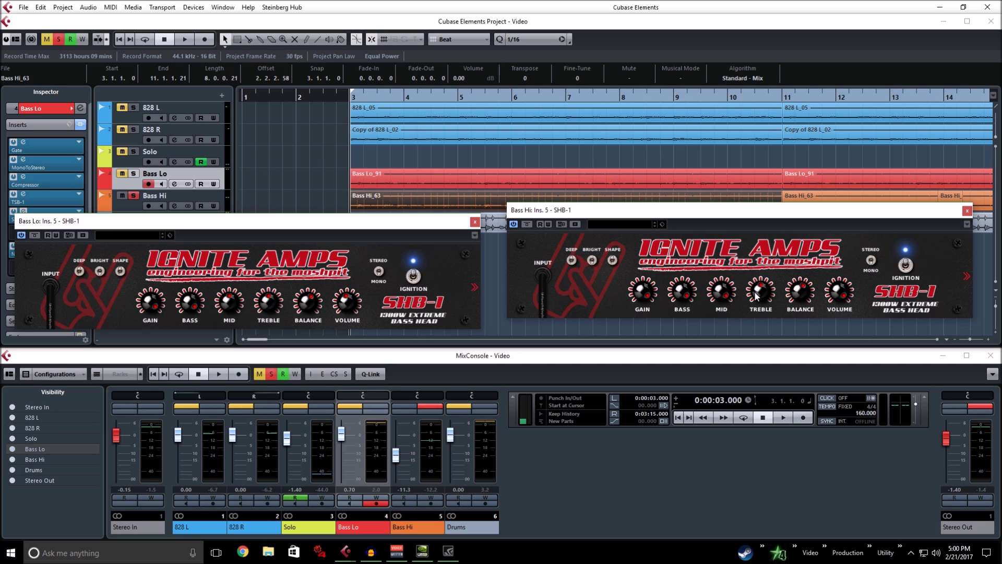
left_click_drag(264, 222, 269, 214)
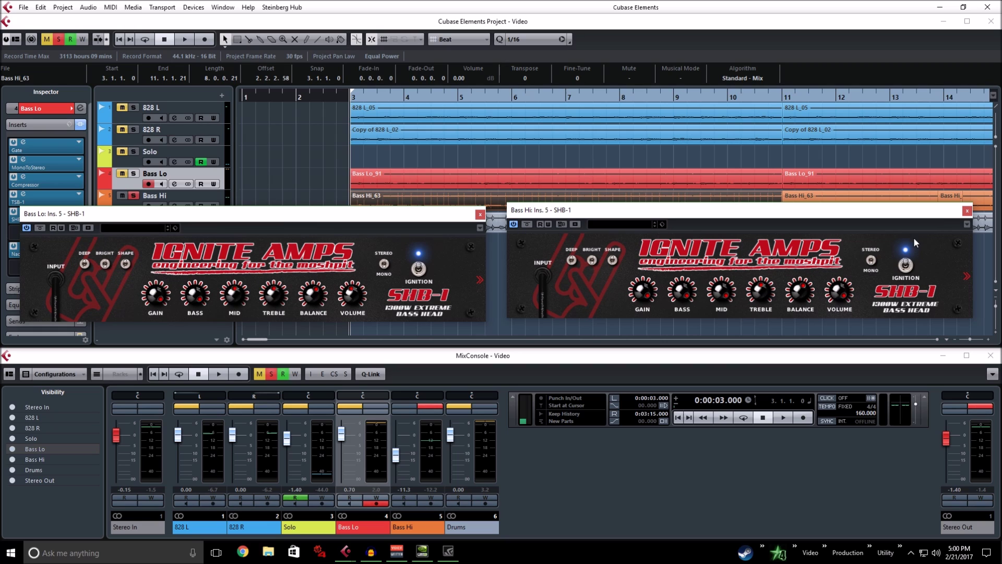
left_click(967, 212)
left_click(480, 215)
Listen to Bass Hi from bar 3 with TSB-1 and SHB-1 active and NadIR off
left_click(132, 208)
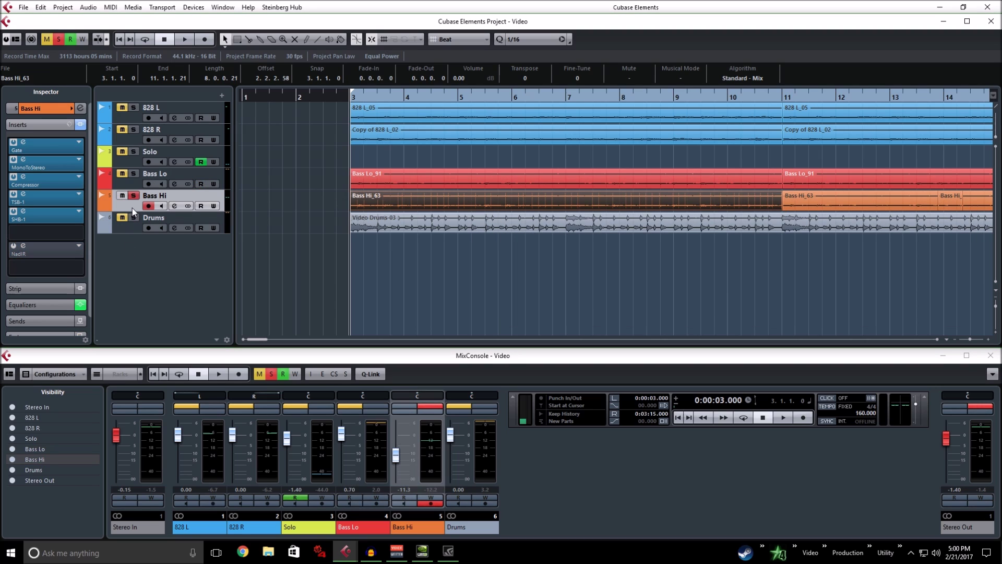
left_click(184, 39)
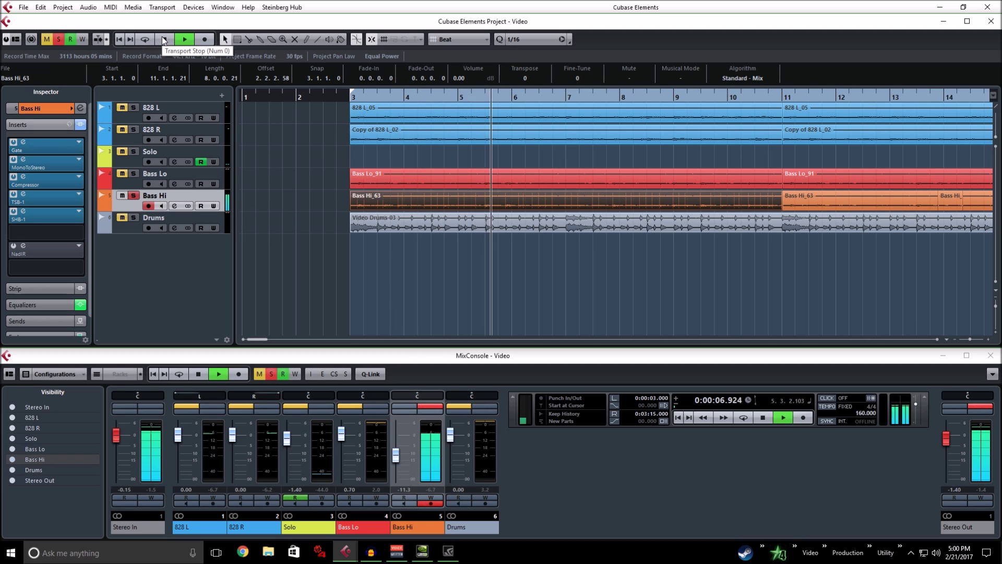
left_click(163, 40)
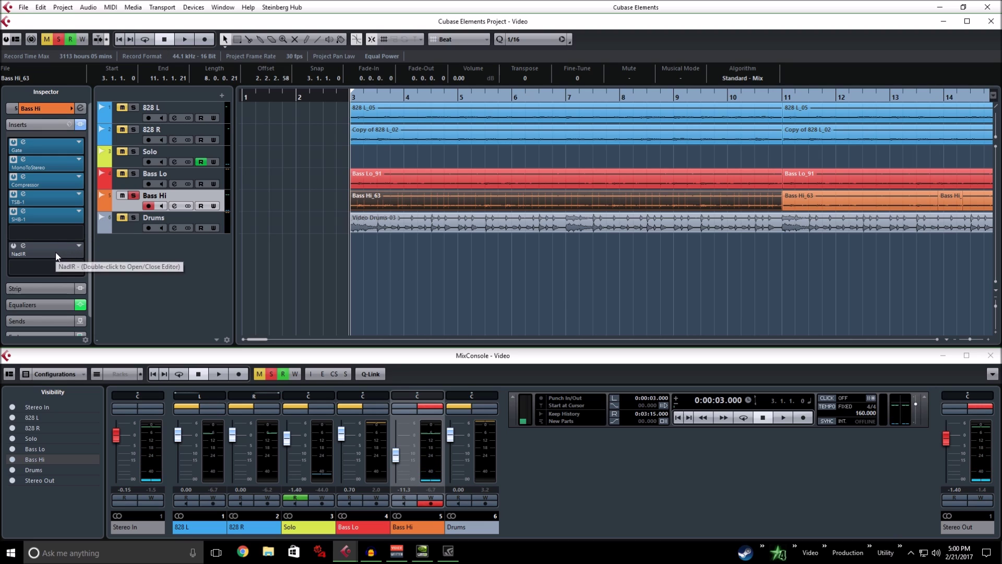
Solo Bass Lo together with Bass Hi and raise Bass Lo's fader to 1.33 while playing from bar 3
left_click(131, 173)
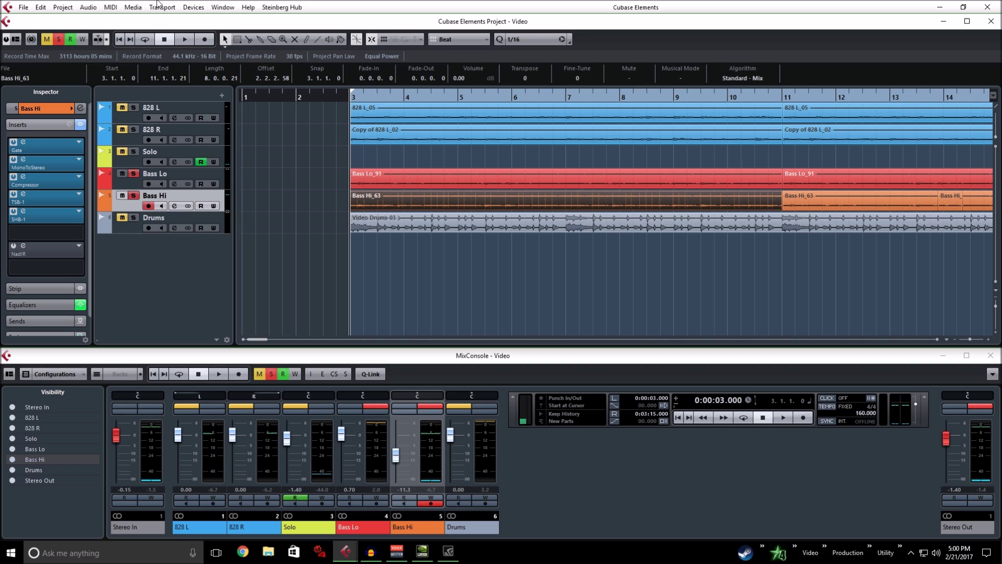
left_click(184, 39)
left_click(174, 184)
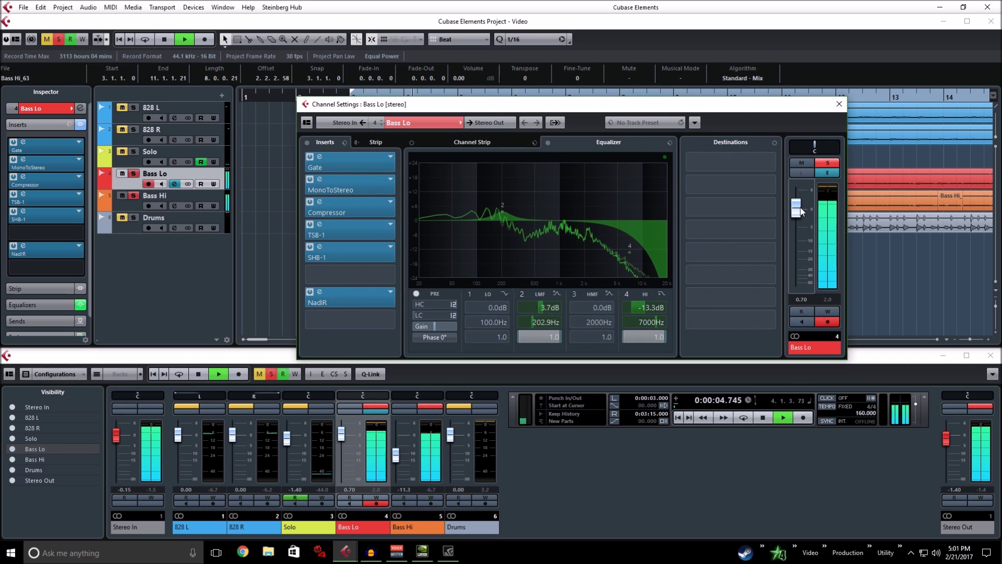
left_click_drag(795, 209, 795, 207)
left_click(837, 104)
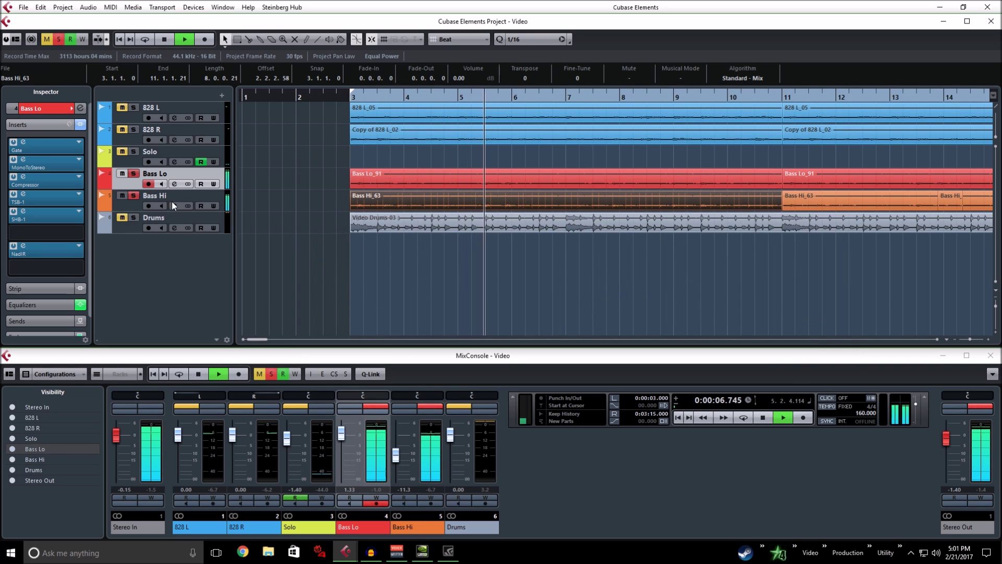
Lower Bass Hi's fader to -15.0 in its channel settings during playback, and stop the transport
left_click(174, 205)
left_click_drag(795, 245, 795, 250)
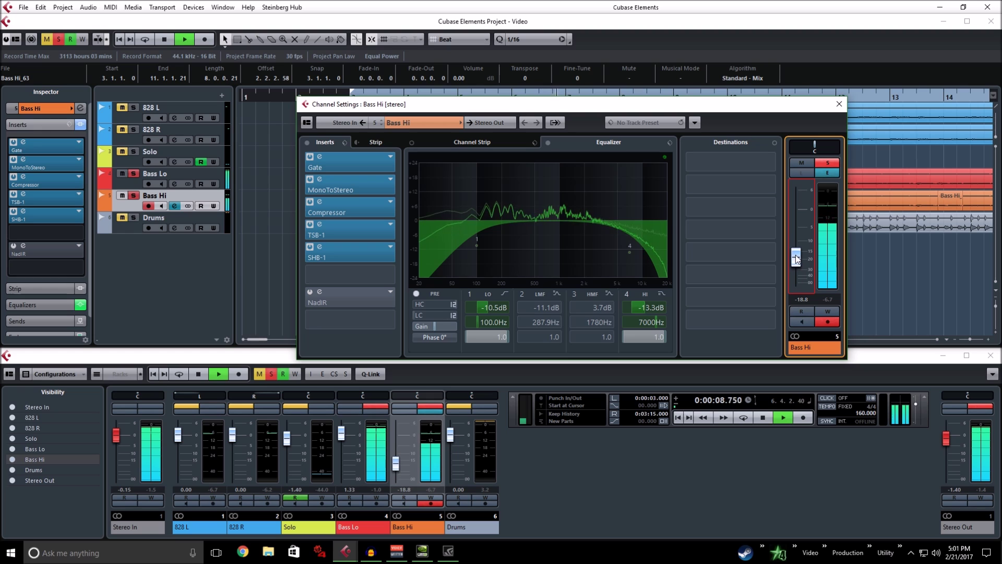
left_click(840, 104)
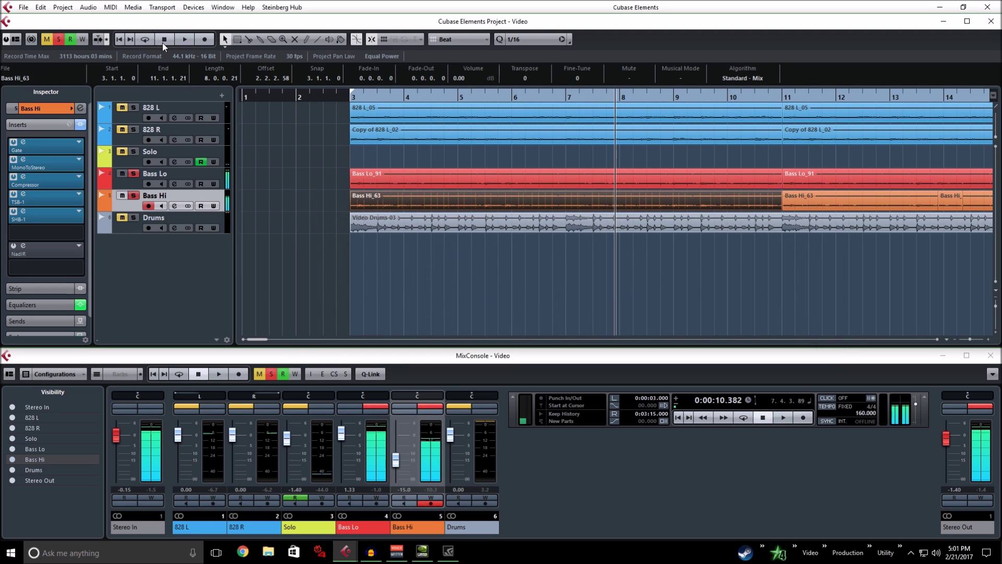
left_click(163, 40)
left_click(175, 204)
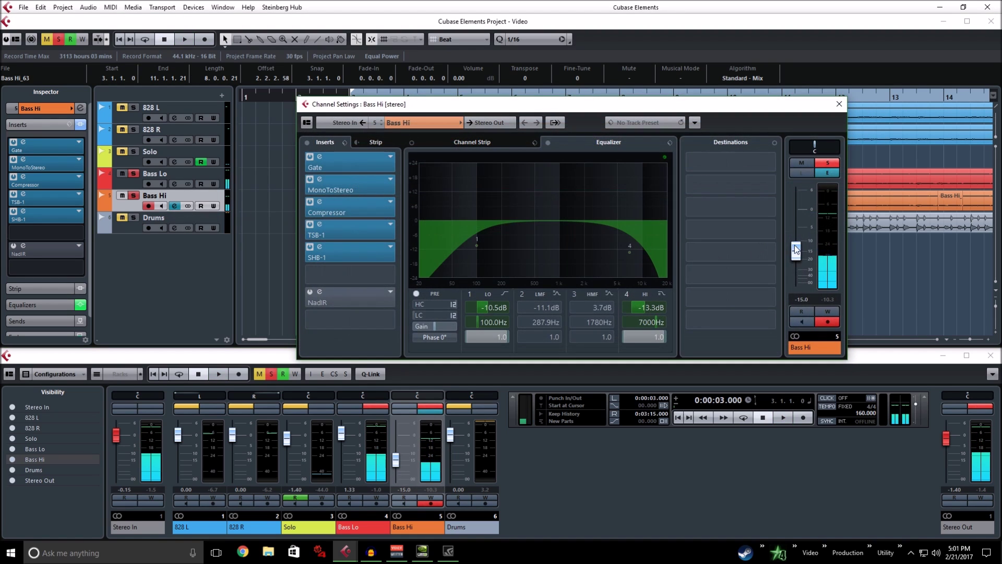
left_click(838, 104)
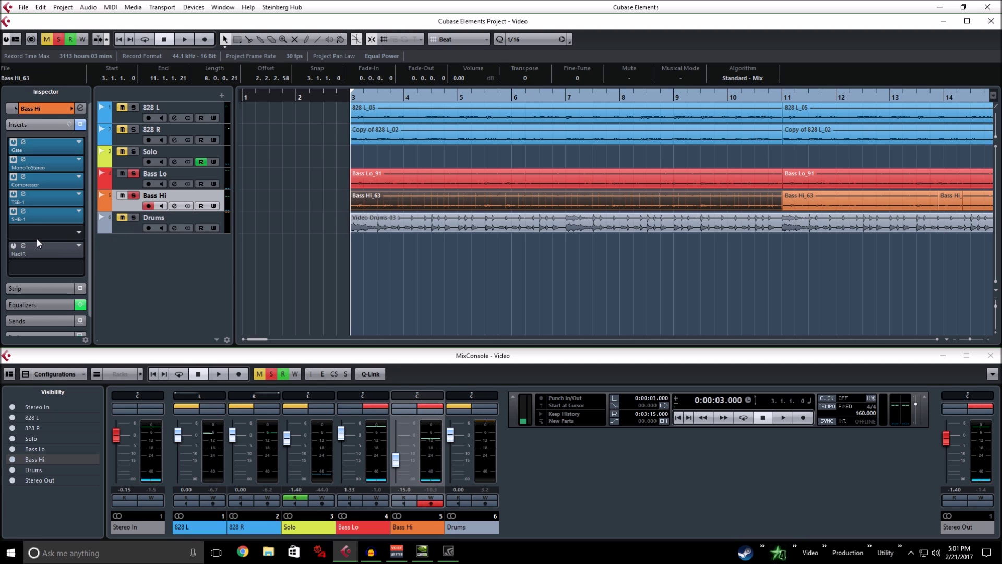
Activate NadIR on Bass Hi and open its editor to view the two loaded Ampeg impulses
left_click(13, 246)
left_click(22, 246)
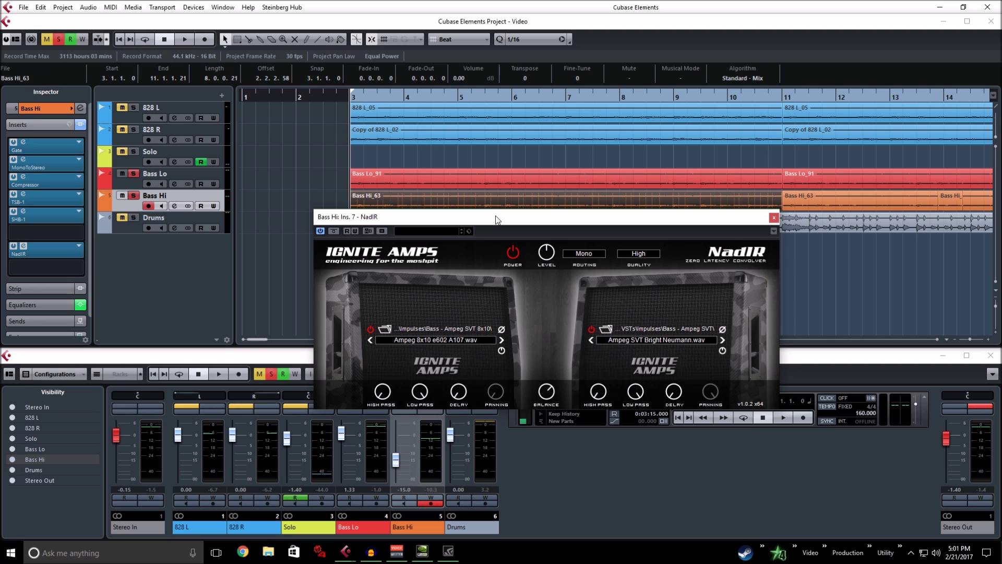
left_click_drag(496, 219, 502, 254)
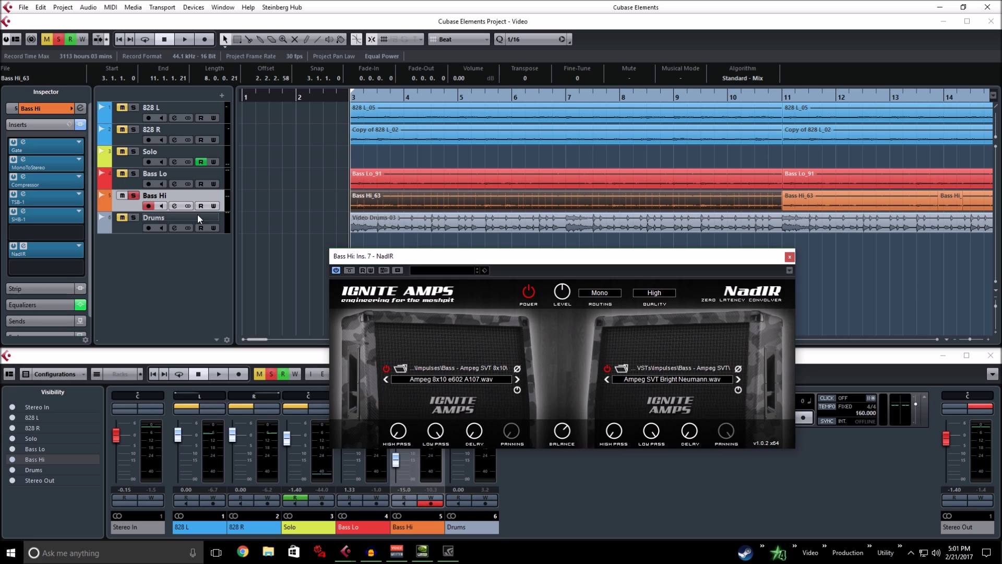
Bypass Bass Hi's equalizer in its channel settings, leaving the NadIR editor open below the tracks
left_click(174, 206)
right_click(512, 218)
left_click(524, 225)
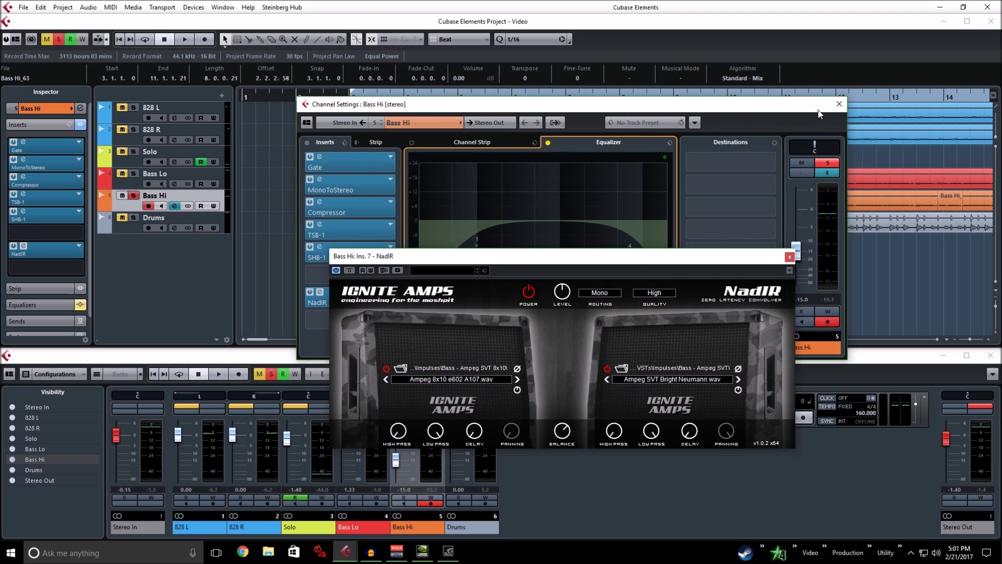
left_click(839, 103)
left_click_drag(507, 255, 531, 275)
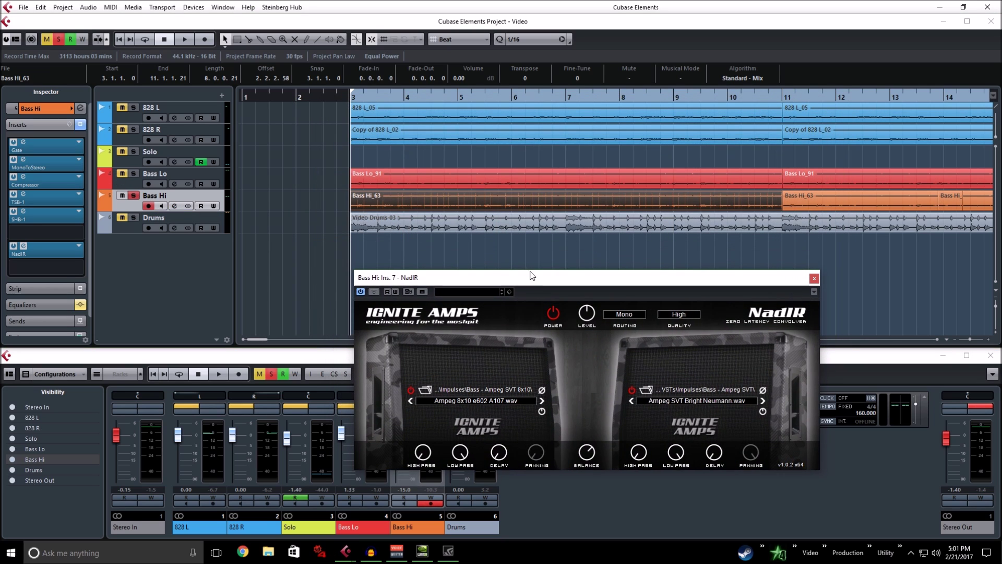
Play Bass Hi from bar 3 and compare its sound with NadIR switched off and back on
left_click(186, 39)
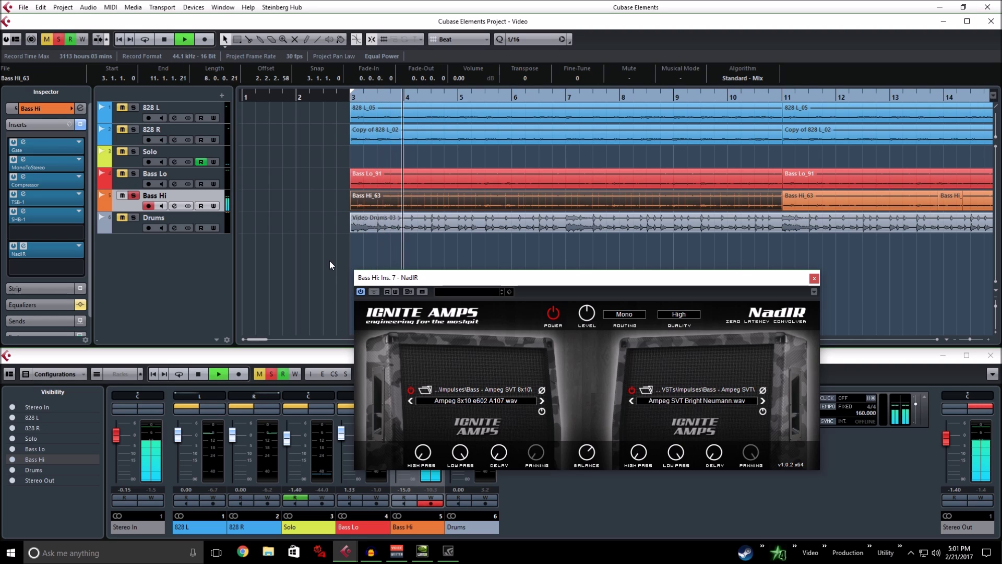
left_click(14, 246)
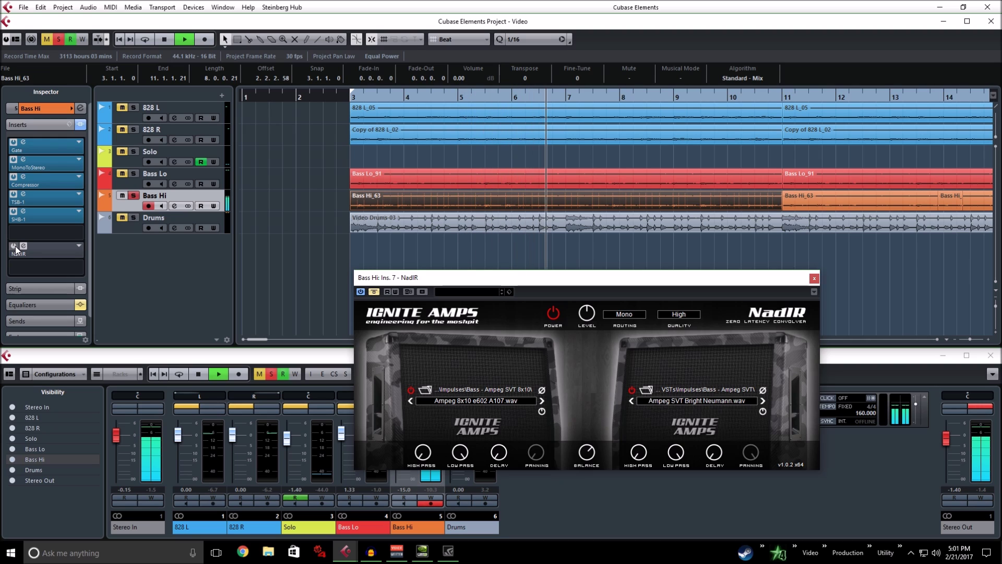
left_click(14, 247)
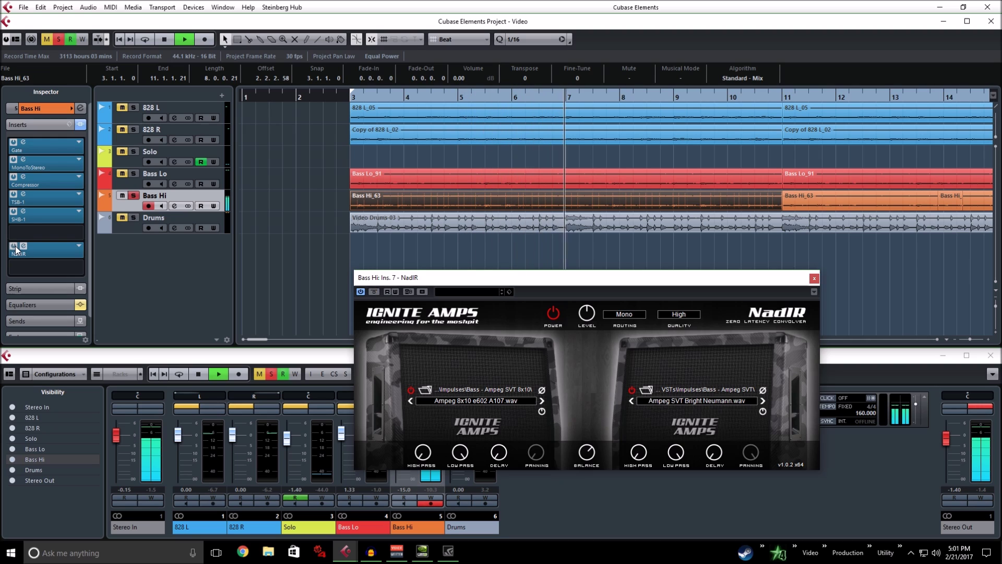
left_click(165, 39)
left_click(167, 39)
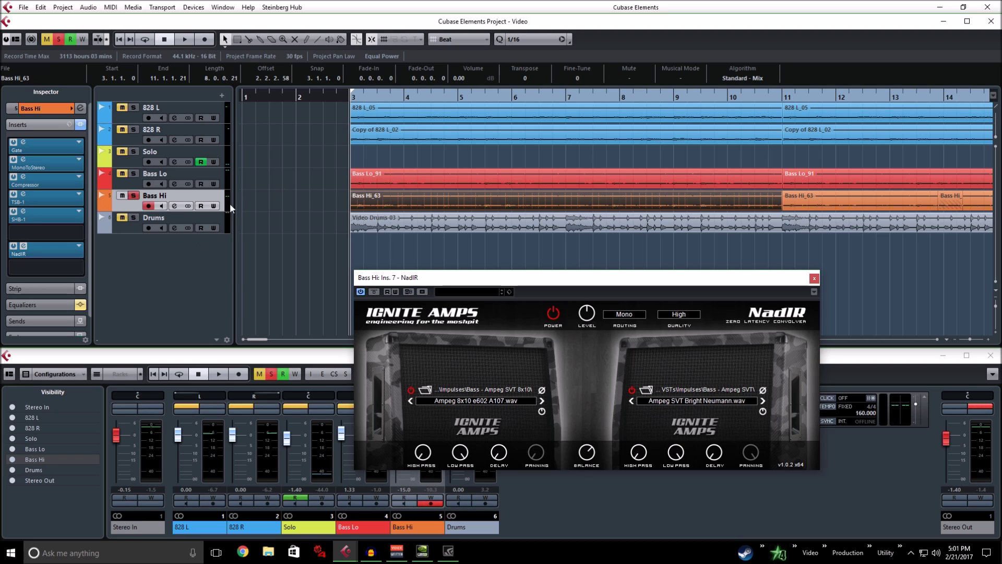
Re-enable Bass Hi's equalizer in its channel settings, close the NadIR editor, and examine the low-cut part of the curve
left_click(175, 205)
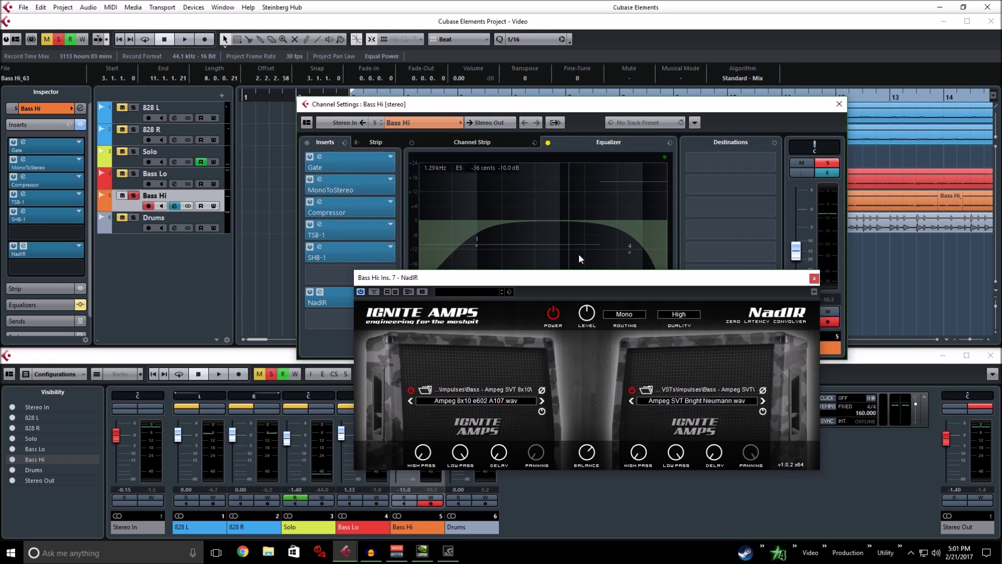
left_click(814, 277)
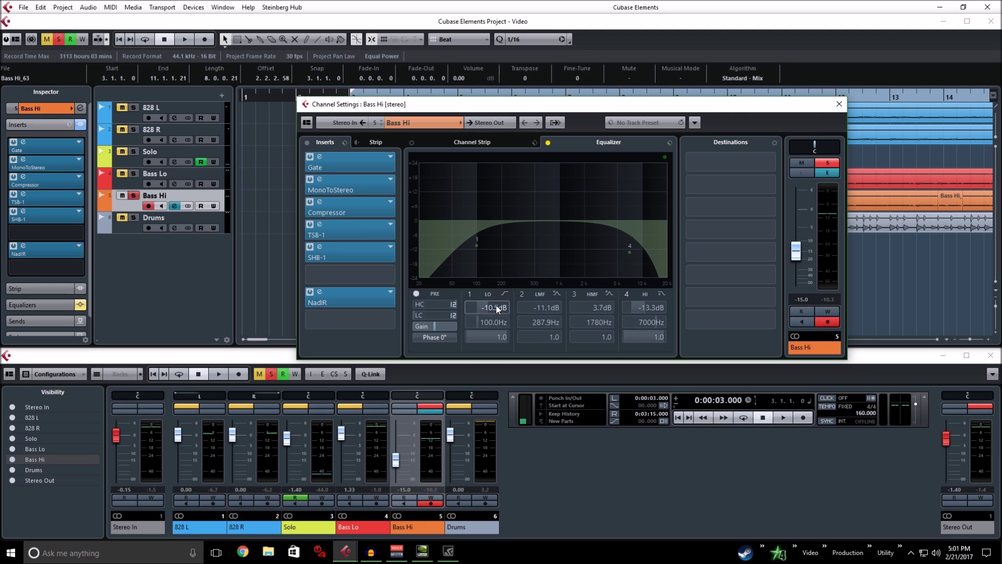
right_click(524, 198)
left_click(531, 203)
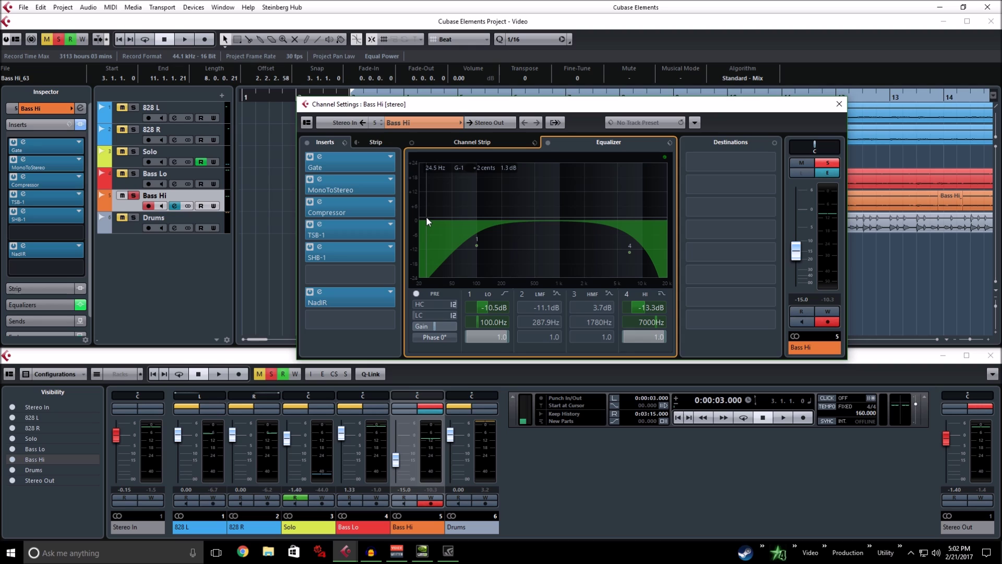
mouse_move(478, 241)
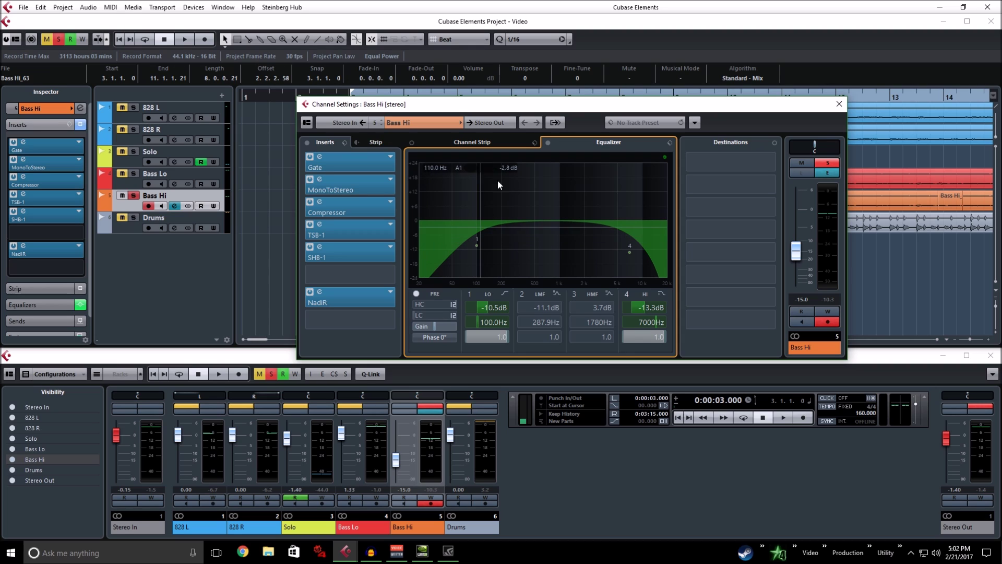
Move Bass Hi's channel settings clear of the transport controls, bypass its equalizer again and start playback from bar 3
left_click_drag(360, 116, 437, 216)
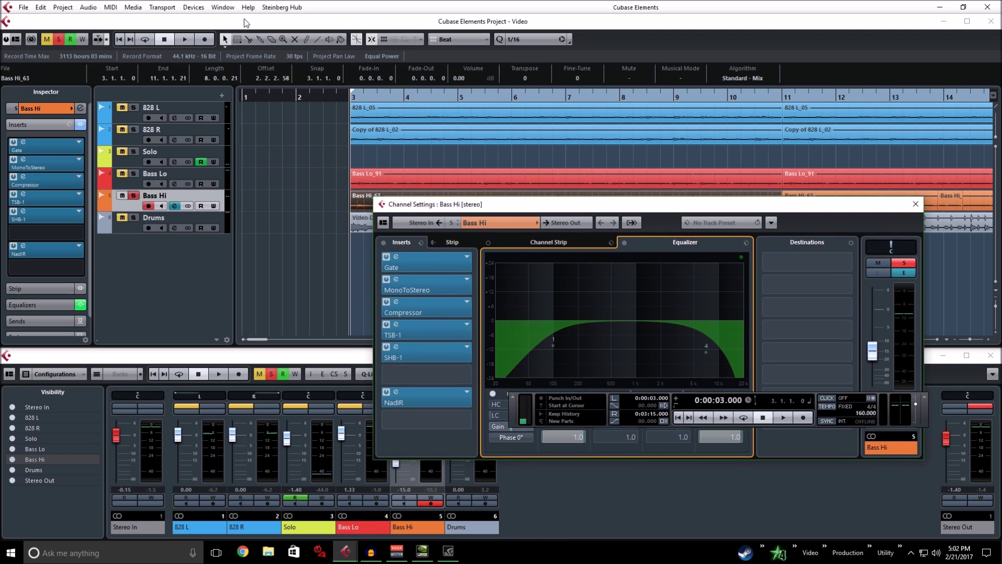
right_click(569, 274)
left_click(569, 272)
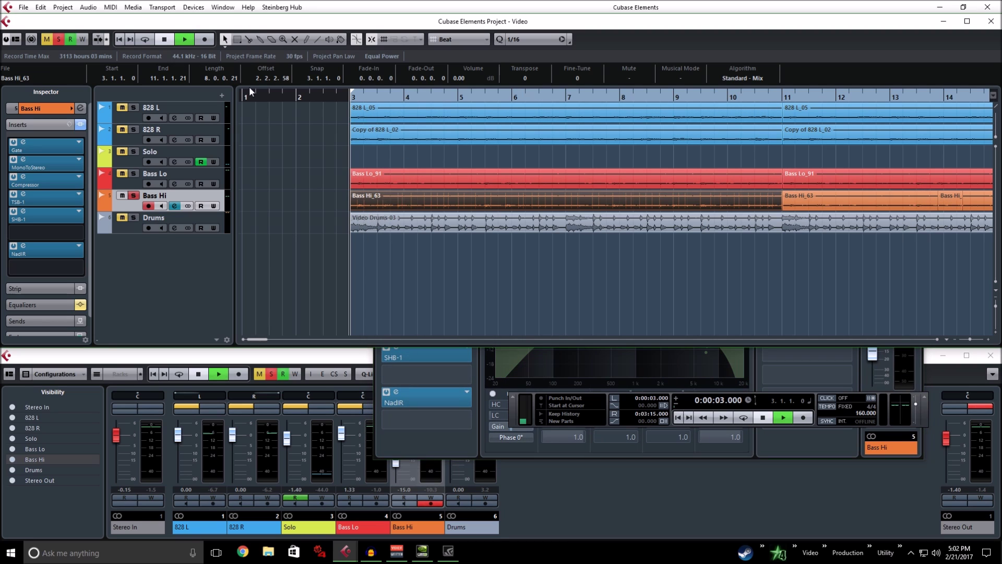
Play Bass Hi with its equalizer bypassed, reactivate the EQ during playback to hear the filtered tone, and stop
key("space")
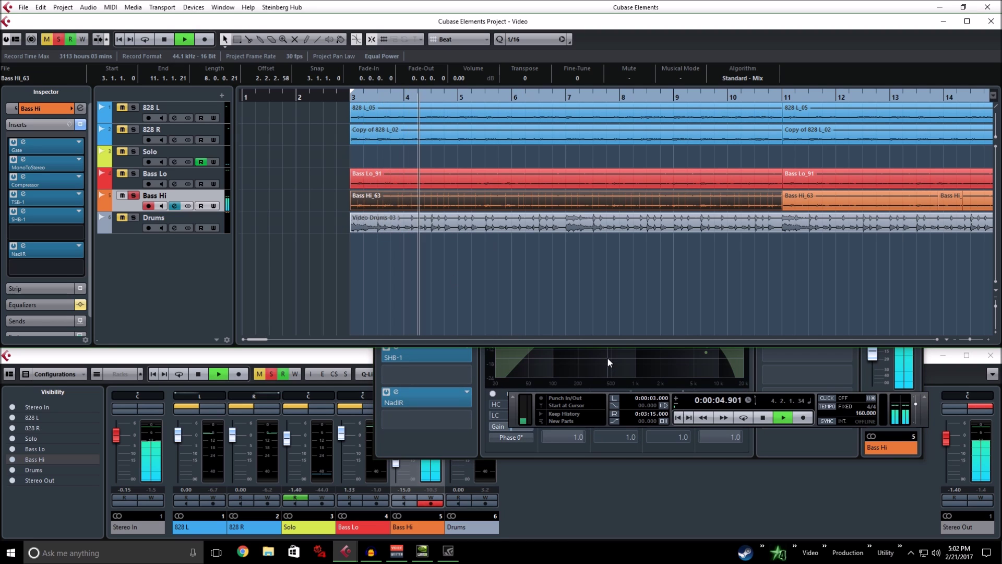
mouse_move(494, 421)
left_click(462, 449)
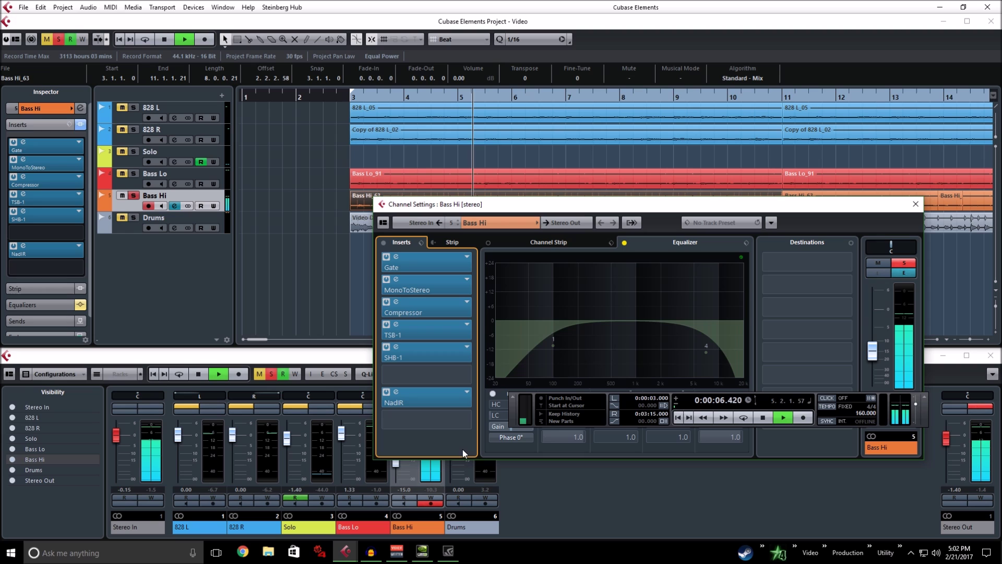
right_click(629, 284)
left_click(644, 291)
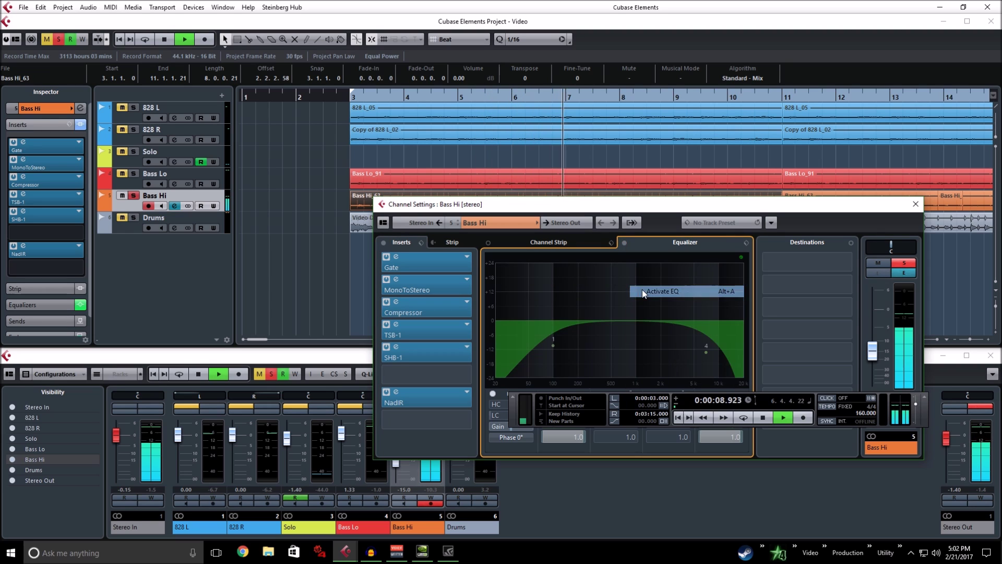
left_click(165, 38)
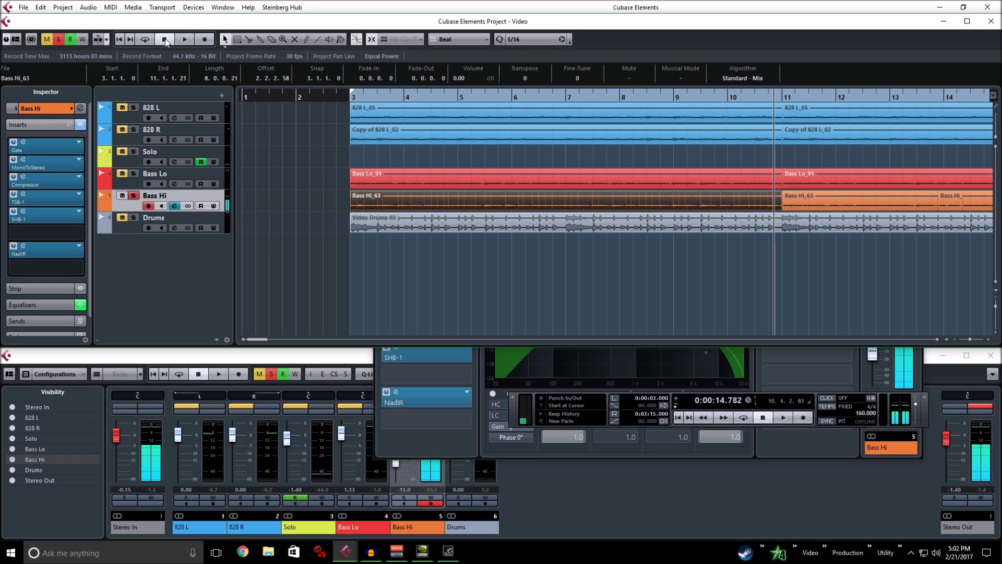
Compare the equalizer settings of Bass Lo and Bass Hi in the channel settings, and close them
left_click(406, 453)
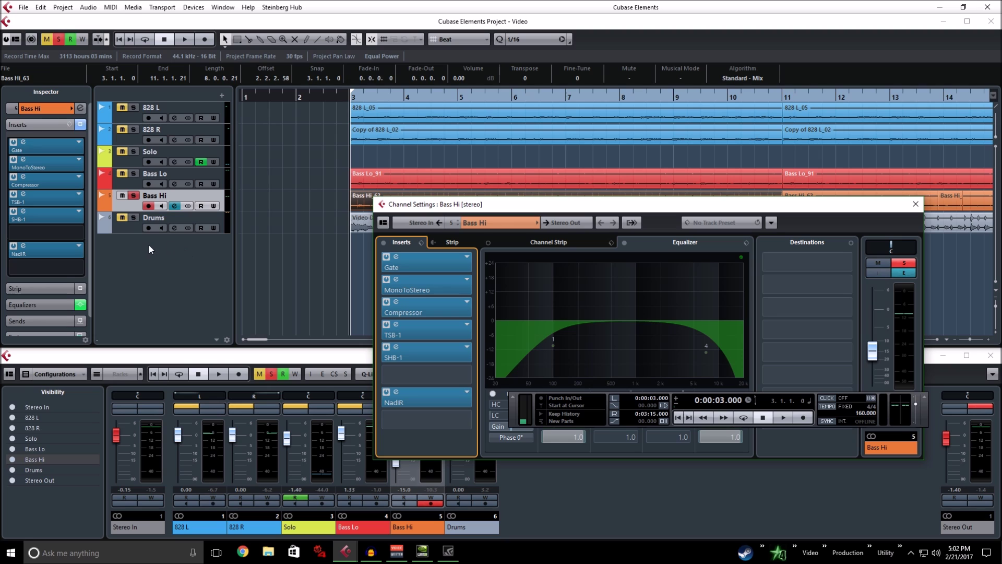
left_click(134, 184)
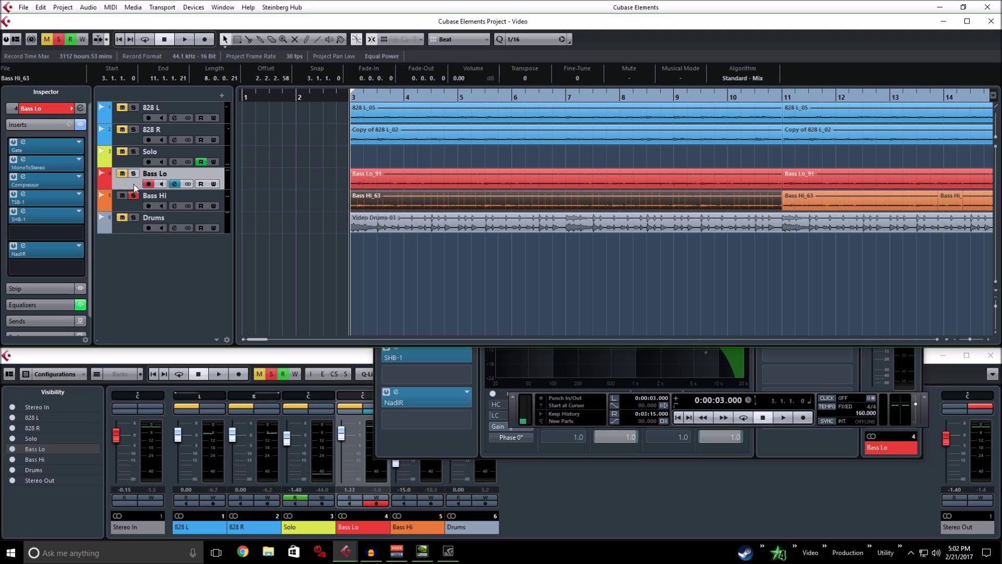
left_click(133, 206)
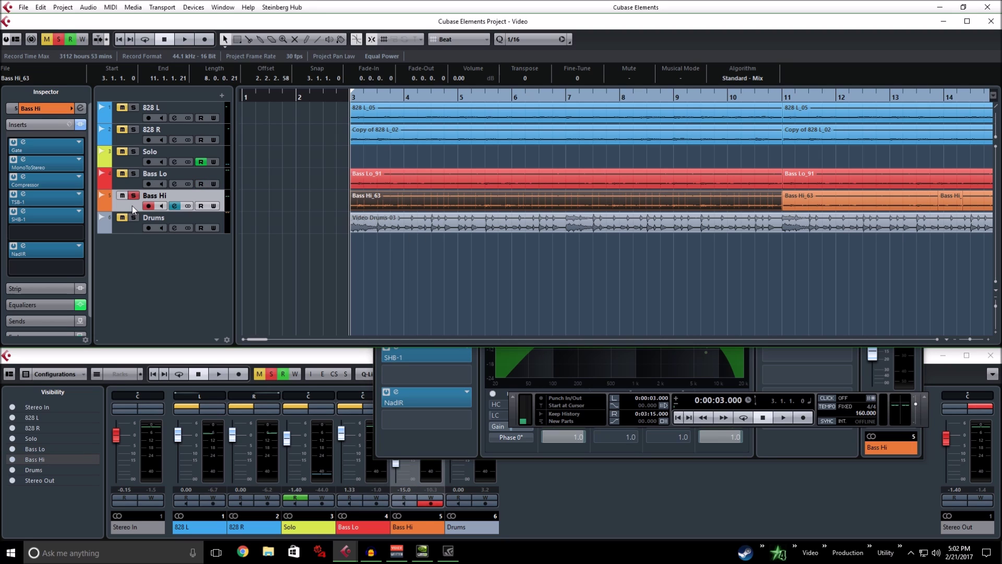
left_click(495, 409)
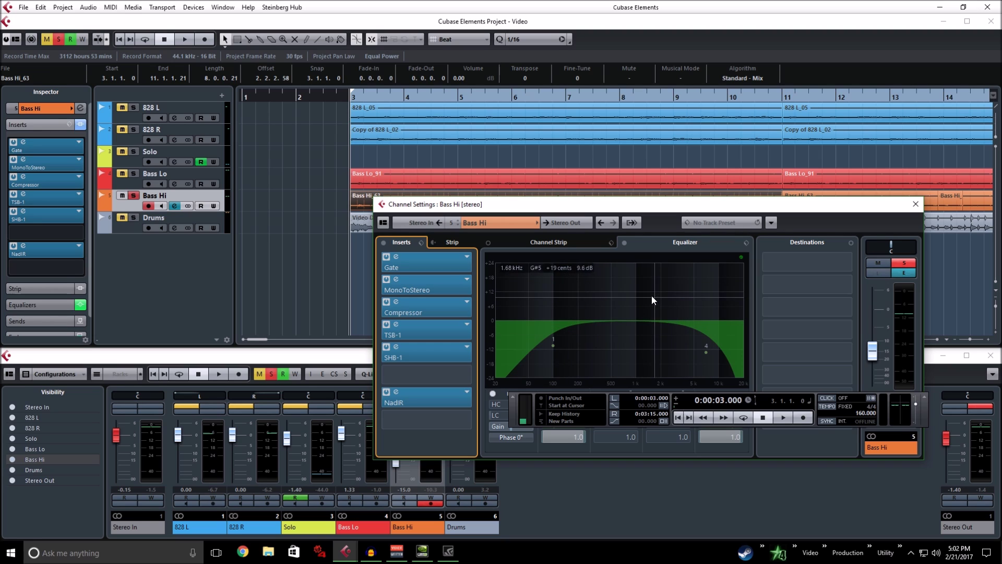
key("Escape")
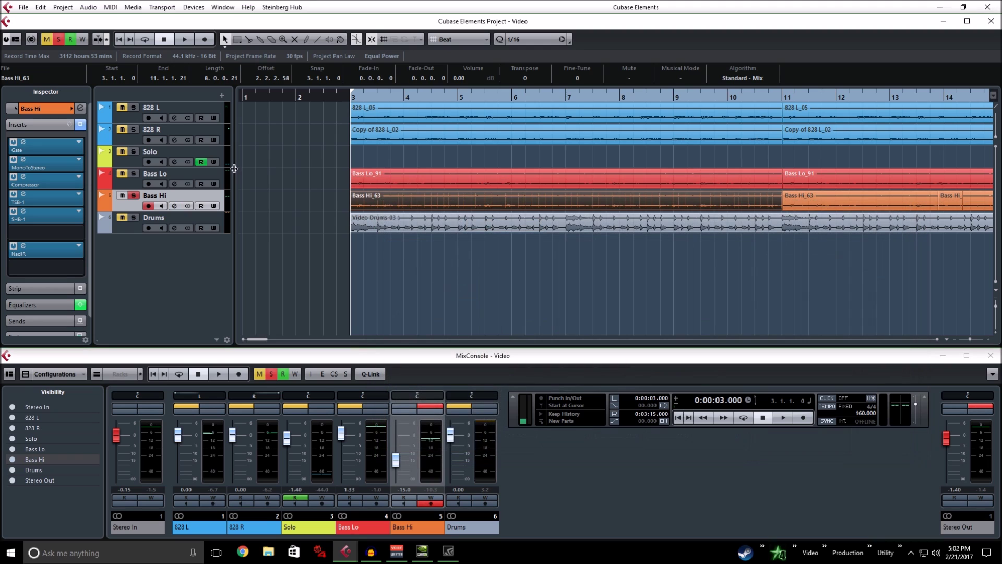
Solo Bass Lo alongside Bass Hi and play both tracks from bar 3
left_click(133, 173)
left_click(128, 186)
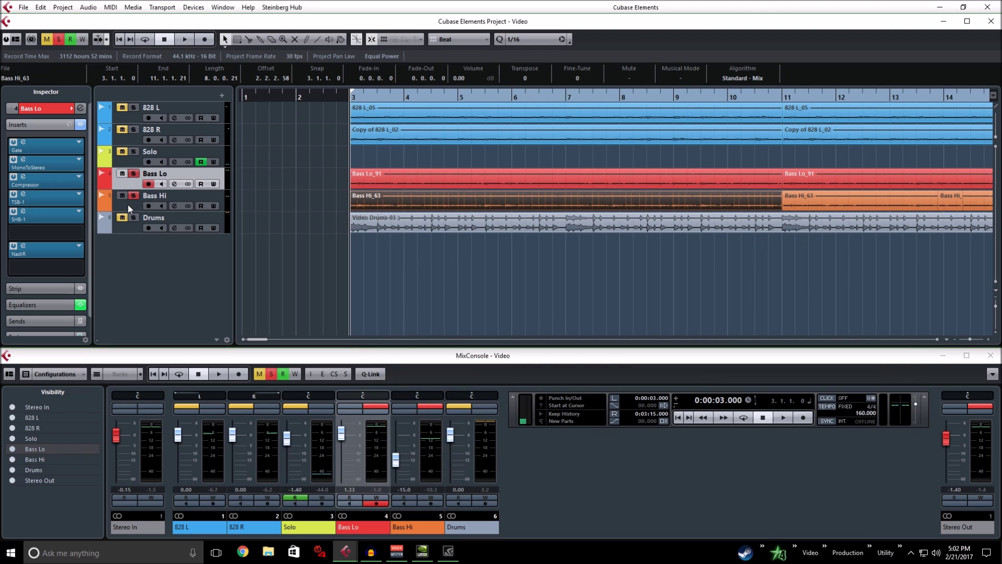
left_click(127, 203)
left_click(190, 38)
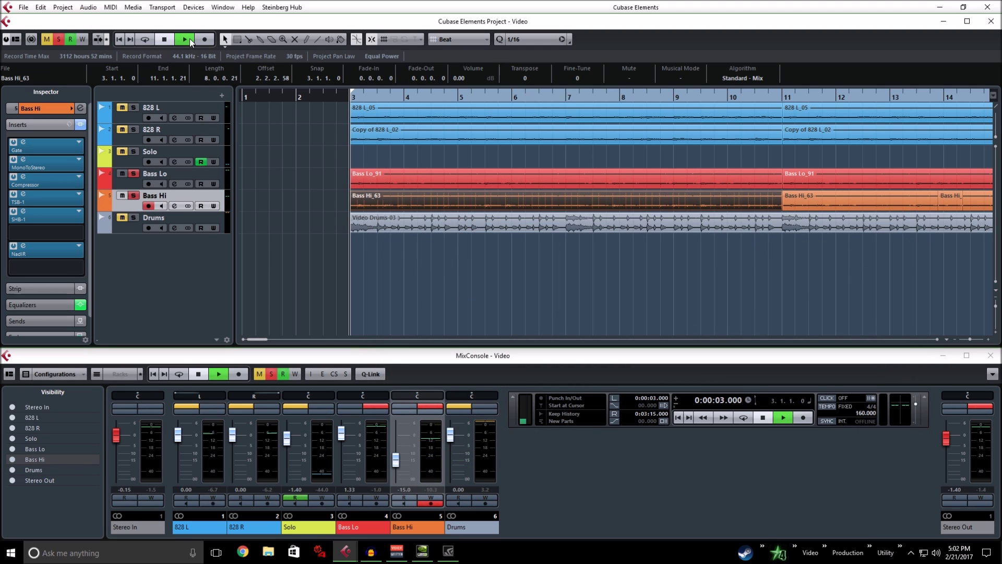
Try different Bass Hi levels during playback, stop, move the transport panel clear of its channel settings, and set the fader to -9.75 dB
left_click(178, 205)
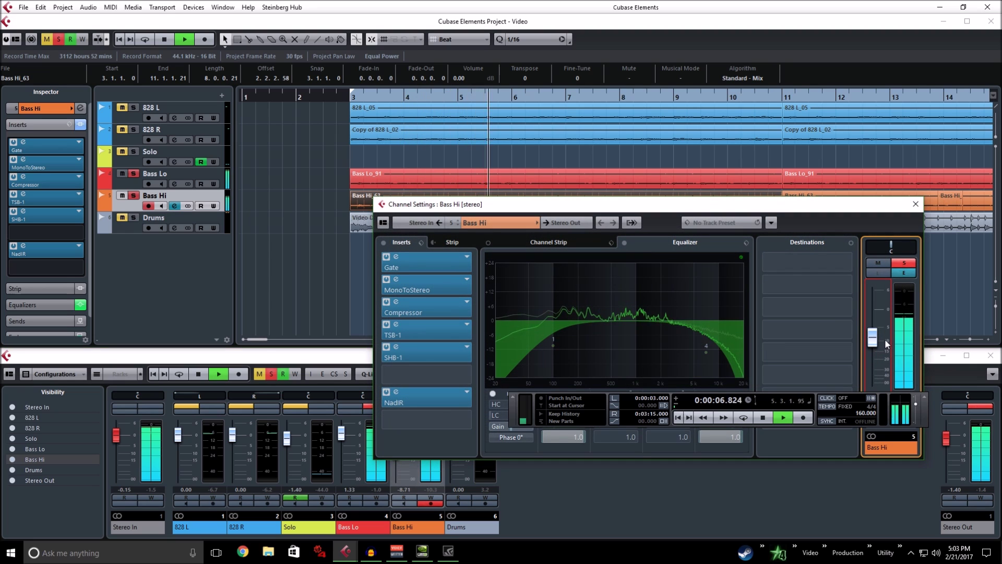
mouse_move(872, 350)
left_mouse_down()
mouse_move(872, 331)
mouse_move(889, 338)
mouse_move(882, 365)
left_mouse_up()
left_click(175, 206)
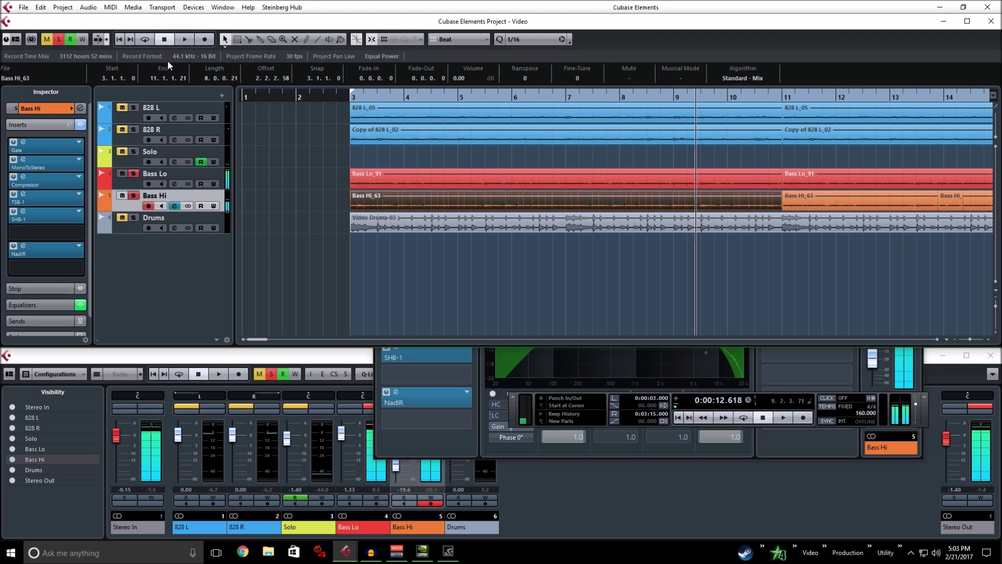
left_click(177, 207)
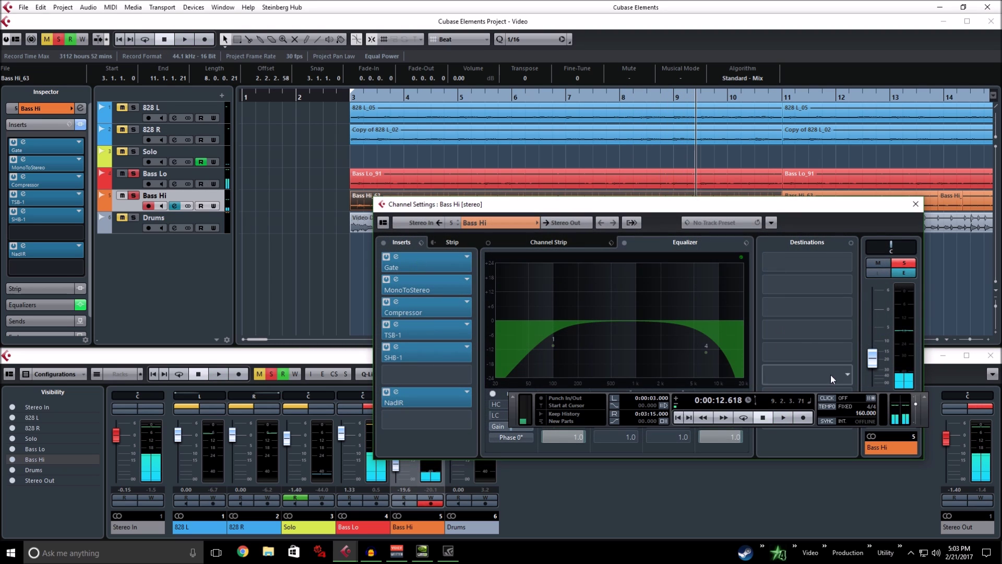
left_click_drag(816, 475, 826, 493)
left_click_drag(883, 359, 893, 336)
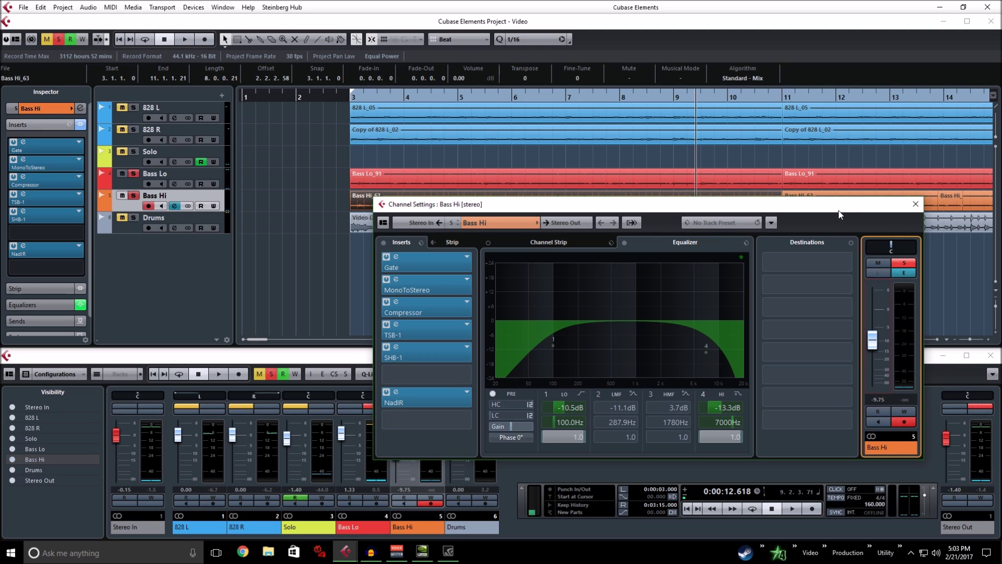
Set Bass Lo's fader to -5.04 dB in its channel settings, moving that window lower, and close it
left_click(125, 182)
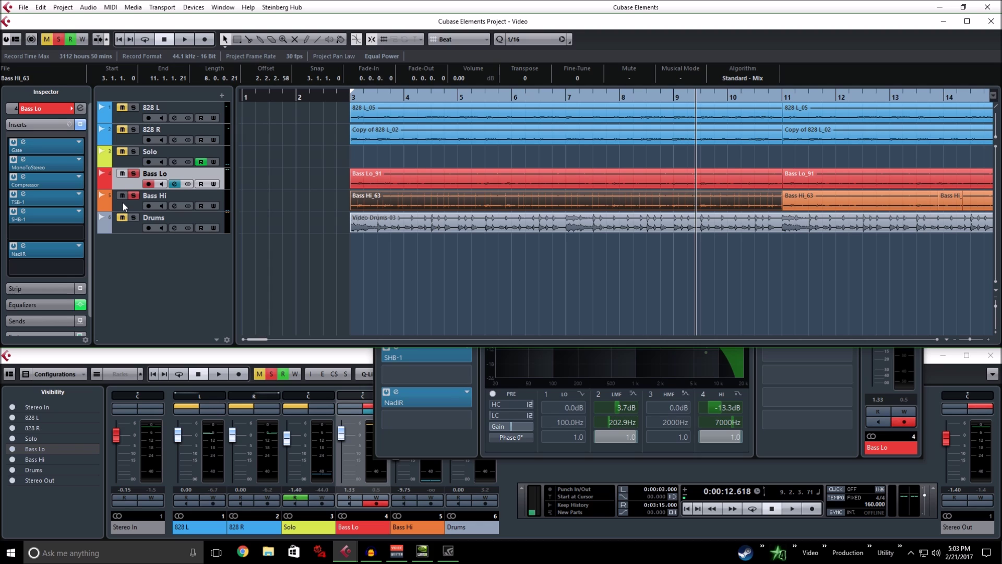
left_click(477, 418)
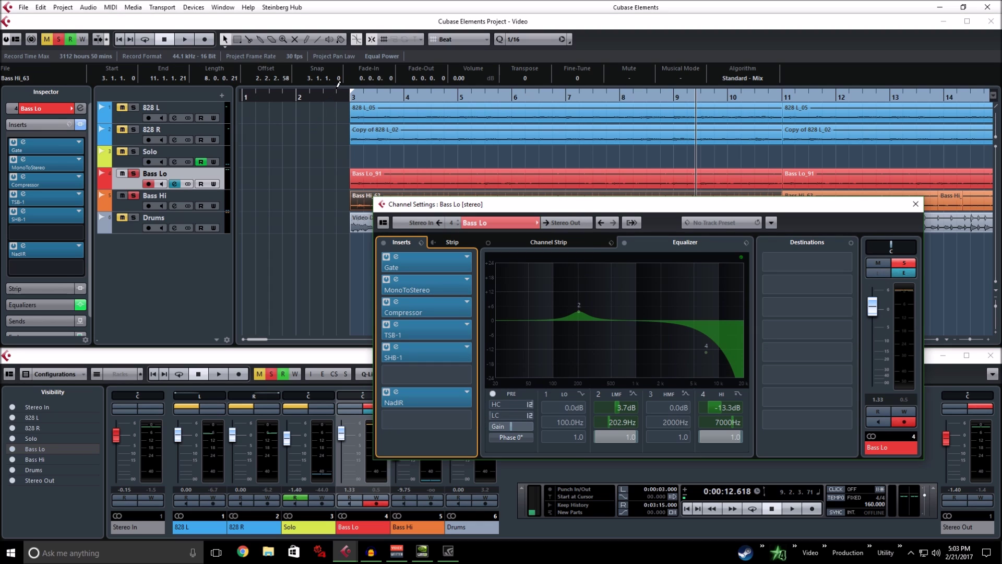
left_click_drag(492, 211, 454, 256)
left_click(879, 254)
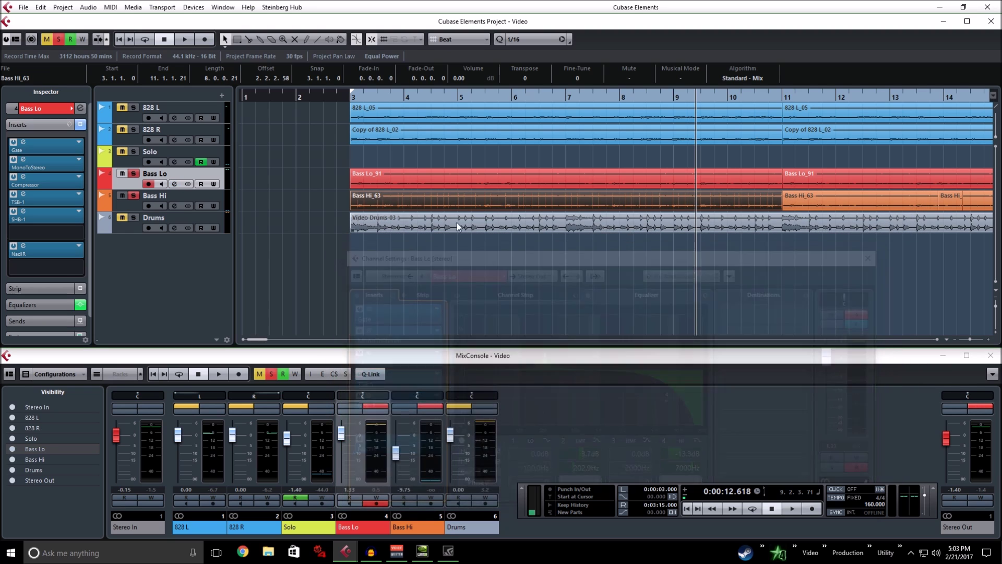
left_click(175, 183)
left_click_drag(836, 357, 842, 372)
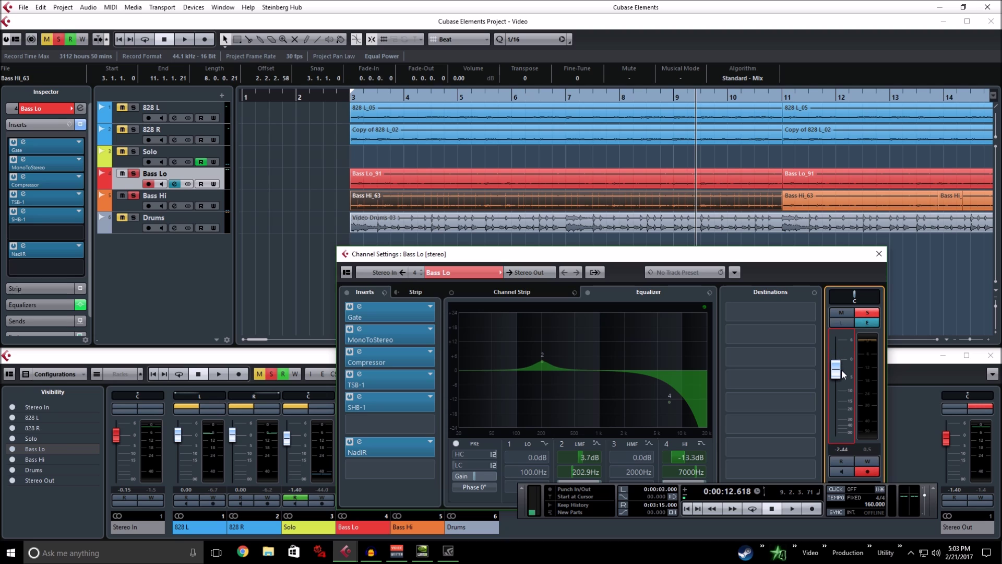
left_click(879, 255)
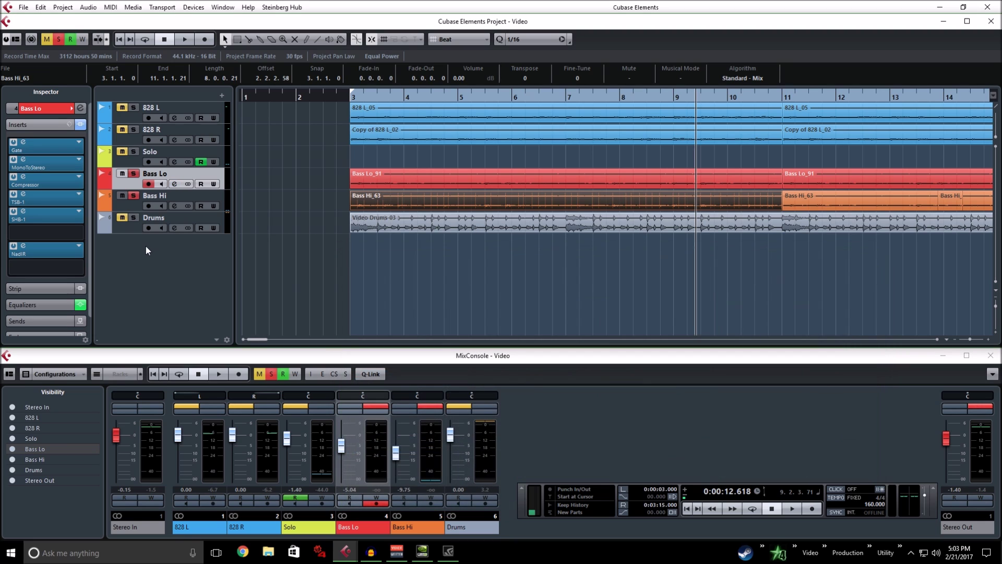
Solo the Drums track together with both bass tracks and start playback from just before bar 3
left_click(134, 217)
left_click(337, 96)
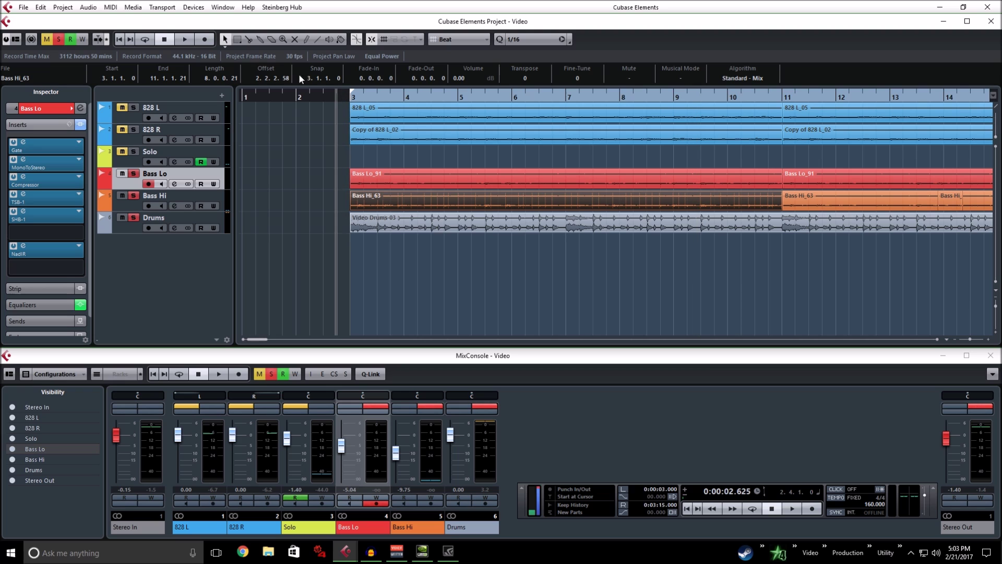
left_click(187, 37)
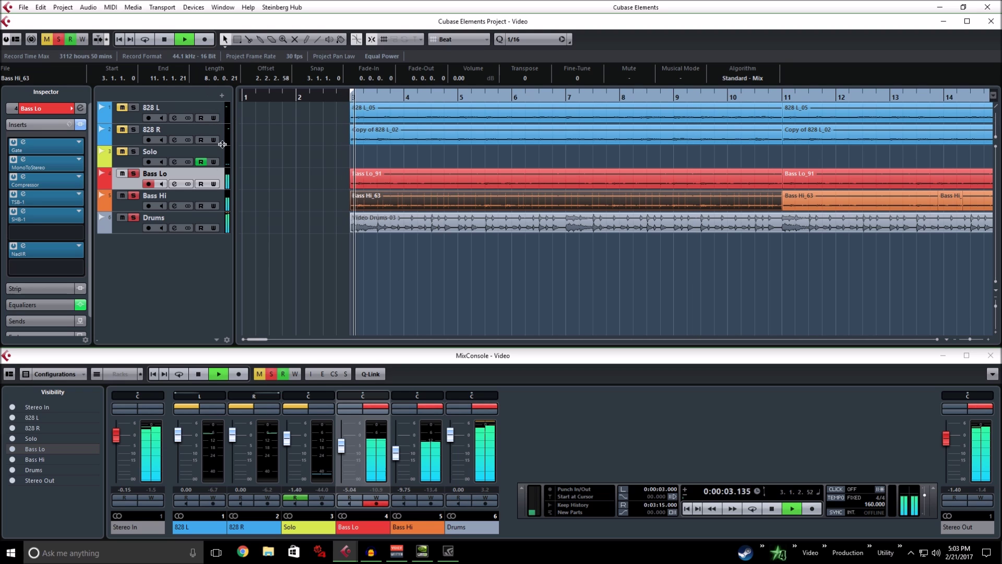
Balance the basses against the drums during playback, setting Bass Lo to -8.31 dB and Bass Hi to -13.8 dB, and close the channel settings
left_click(174, 184)
left_click_drag(835, 381, 837, 398)
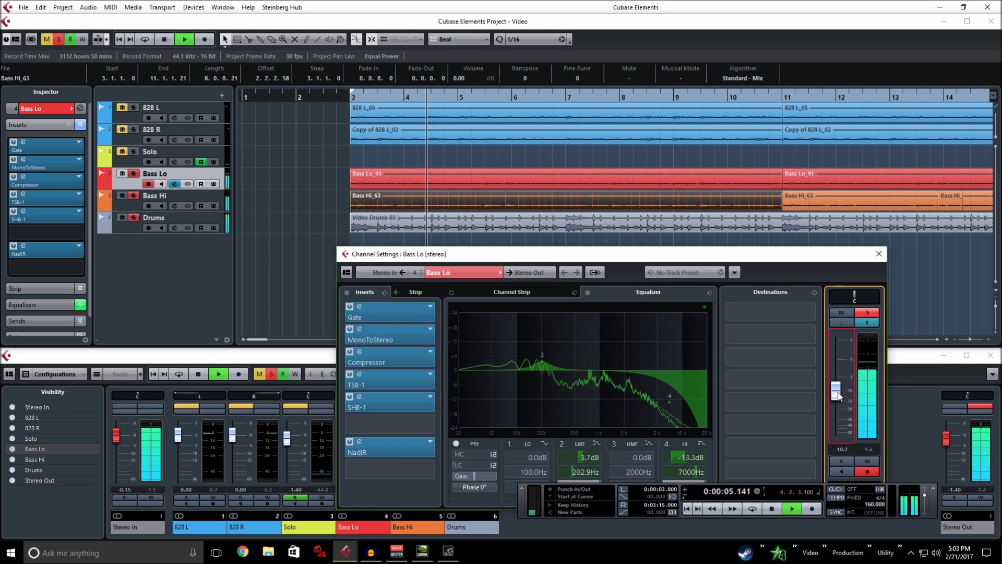
key("Down")
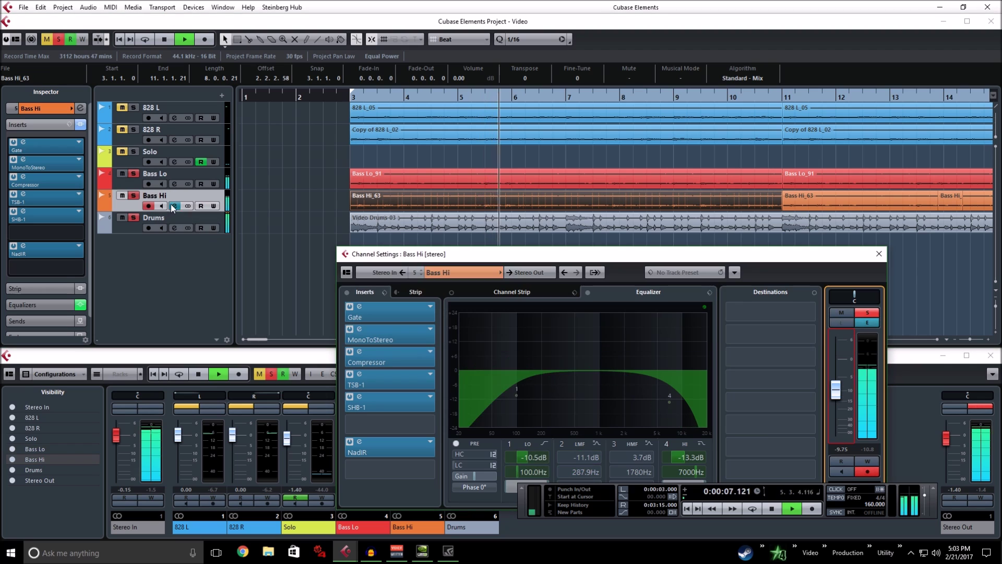
left_click_drag(847, 377, 846, 397)
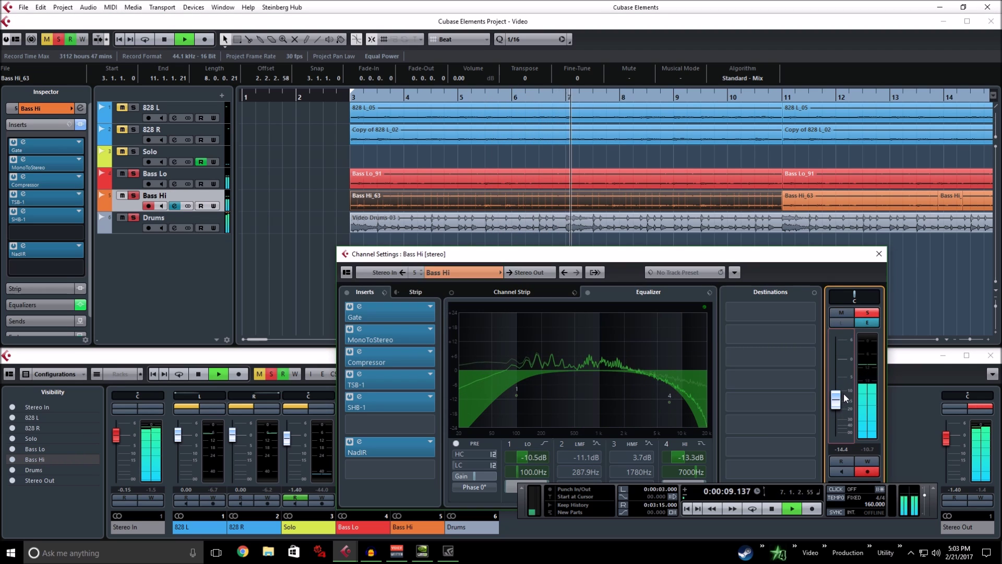
left_click(176, 183)
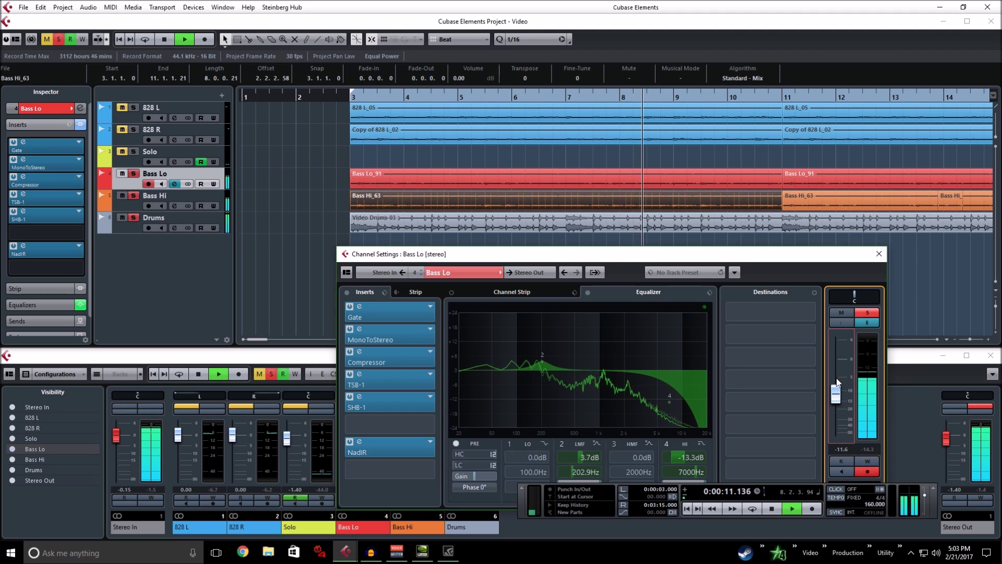
left_click_drag(839, 378, 839, 376)
left_click(879, 254)
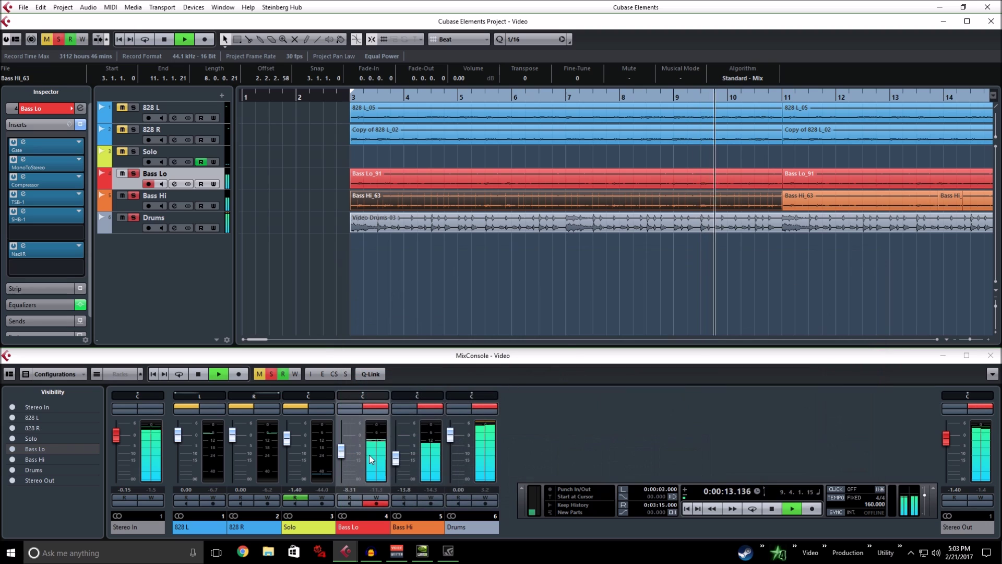
Clear all solos and rebalance the basses within the full mix, setting Bass Lo to -6.15 dB and Bass Hi to -12.3 dB
left_click(59, 39)
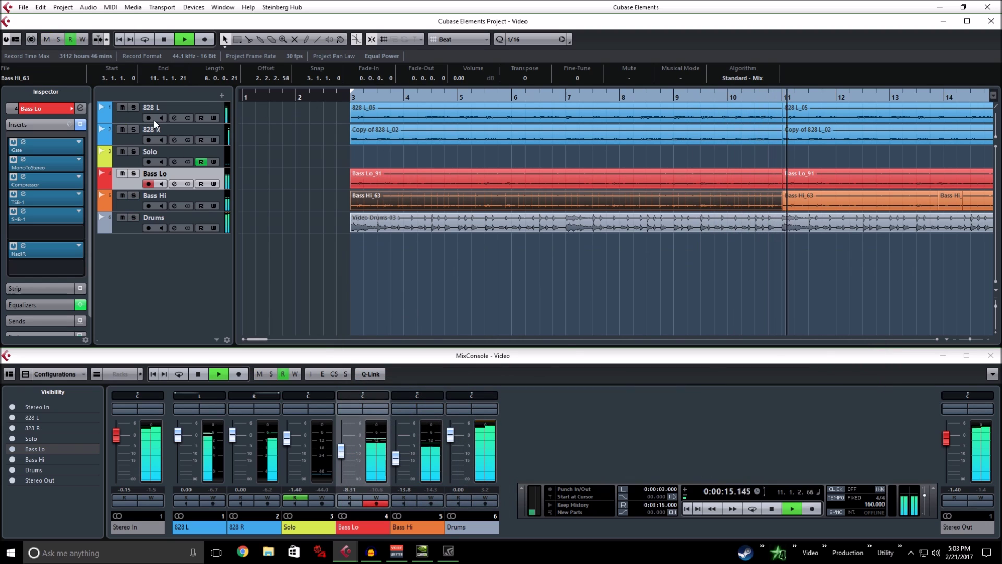
left_click_drag(340, 452, 393, 464)
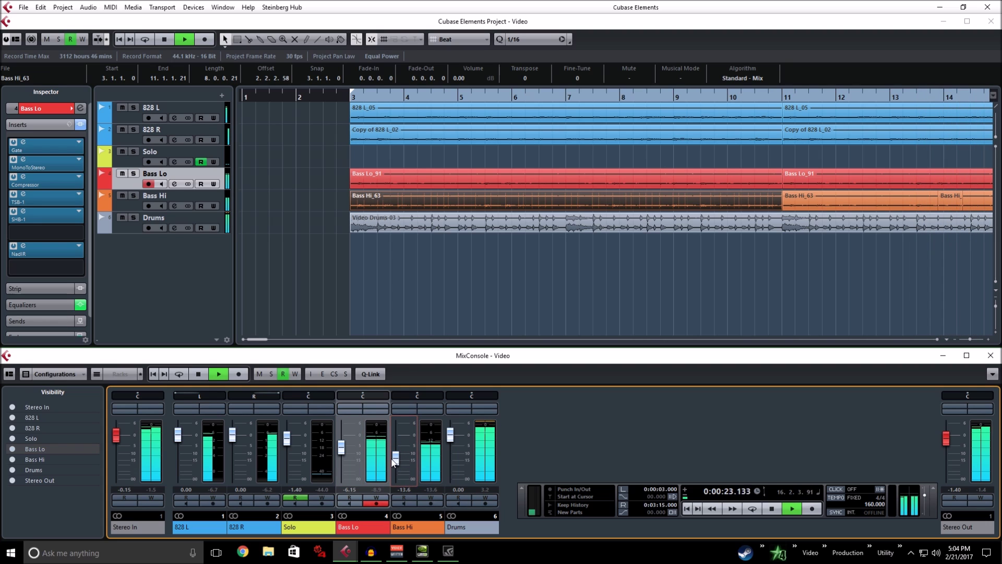
Solo Bass Lo, Bass Hi and Drums while playback continues
left_click(135, 202, "ctrl")
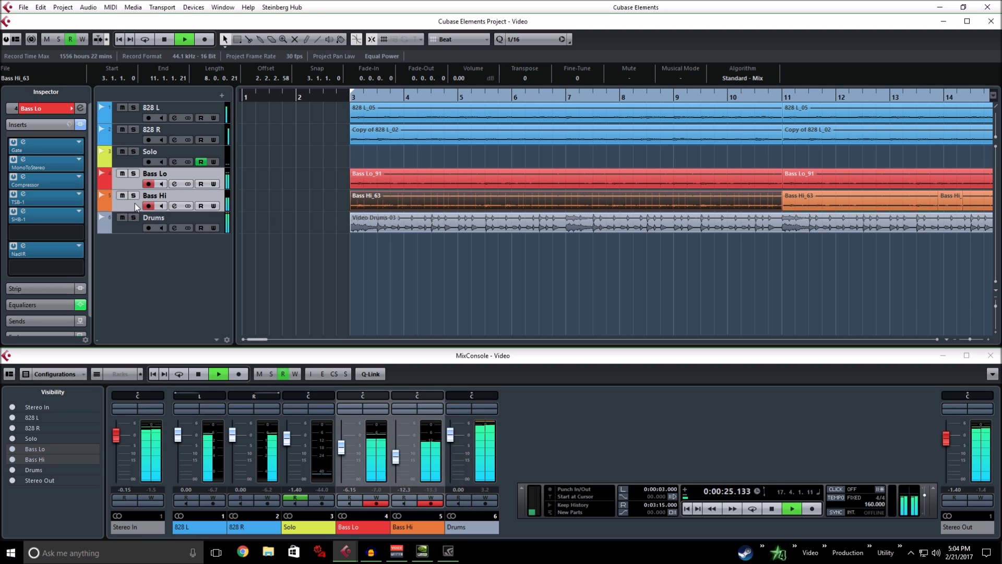
key("s")
left_click(133, 223)
left_click(134, 218)
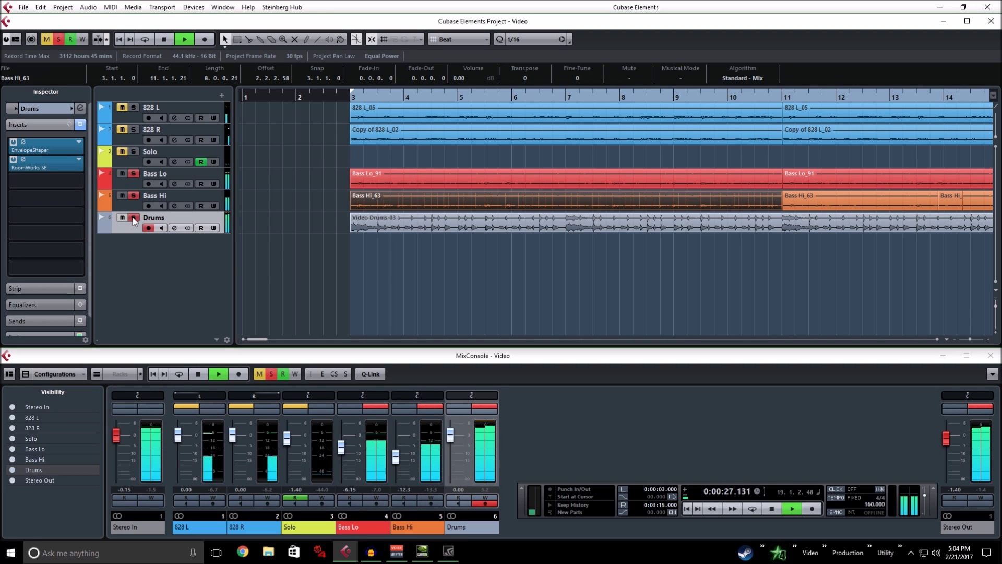
Listen to the drums with each bass track alone by unsoloing and resoloing Bass Hi and Bass Lo in turn, and stop playback
left_click(134, 196)
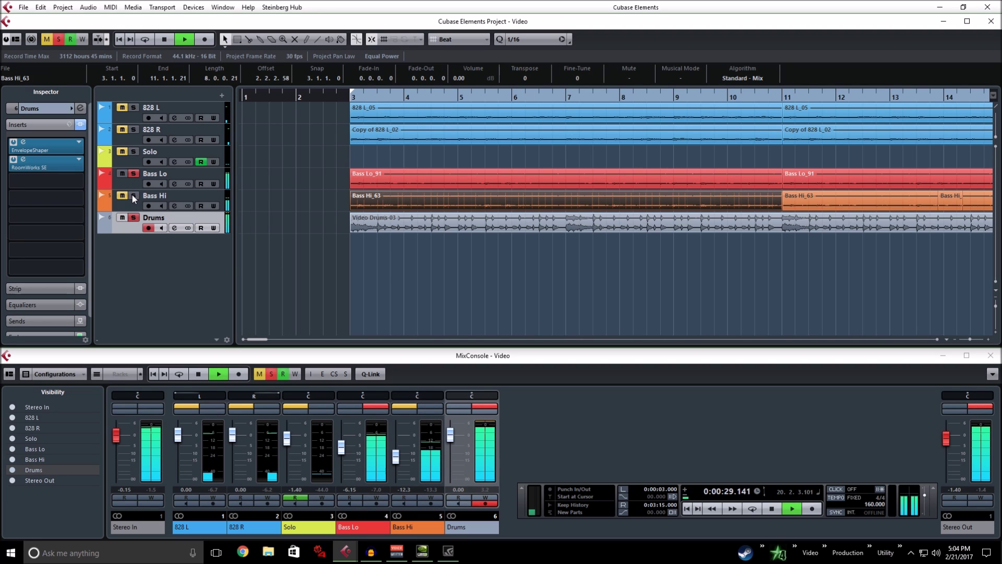
left_click(132, 195)
left_click(134, 174)
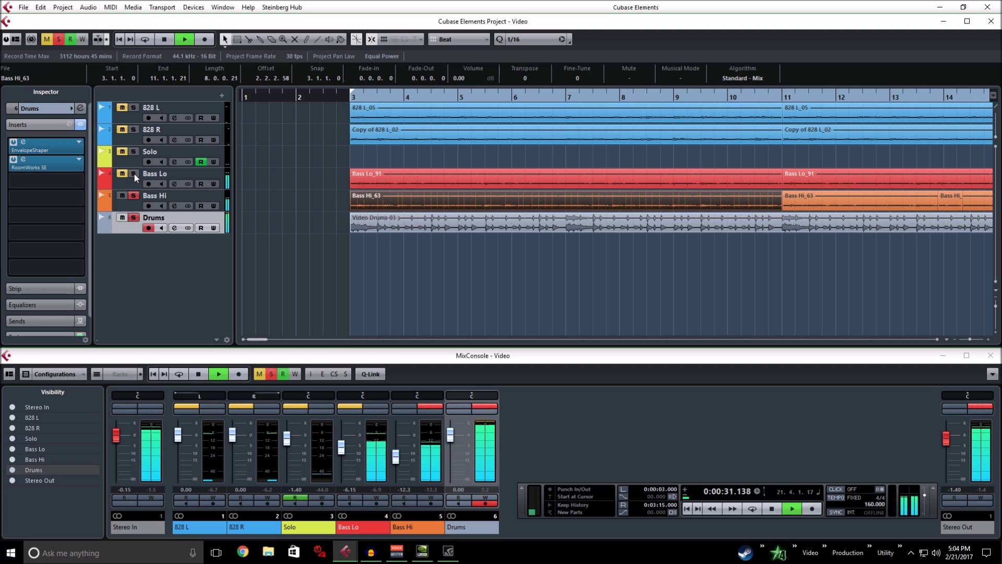
left_click(134, 173)
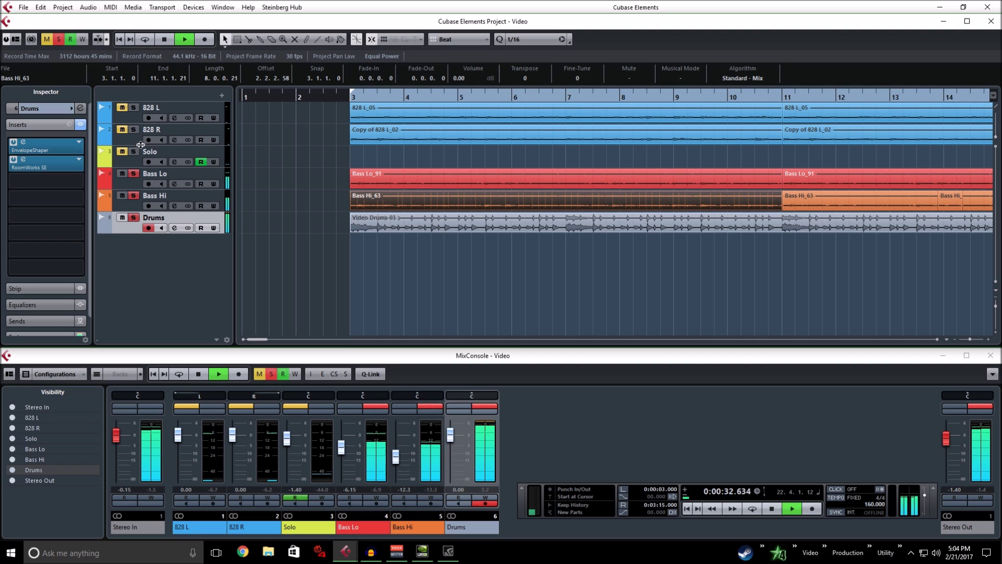
left_click(158, 42)
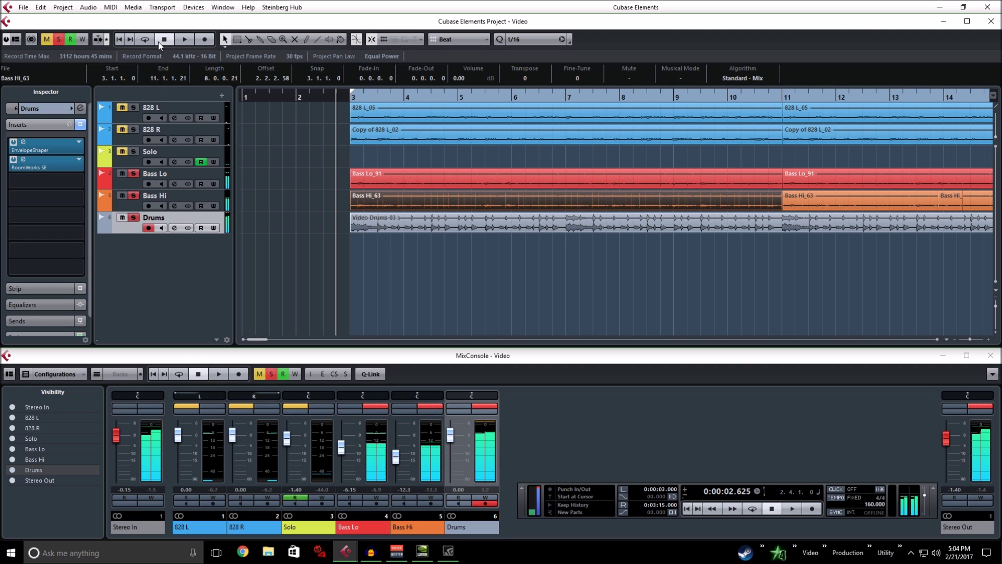
Clear all solos and mutes across the project and start playback of the full mix
left_click(59, 39)
left_click(46, 39)
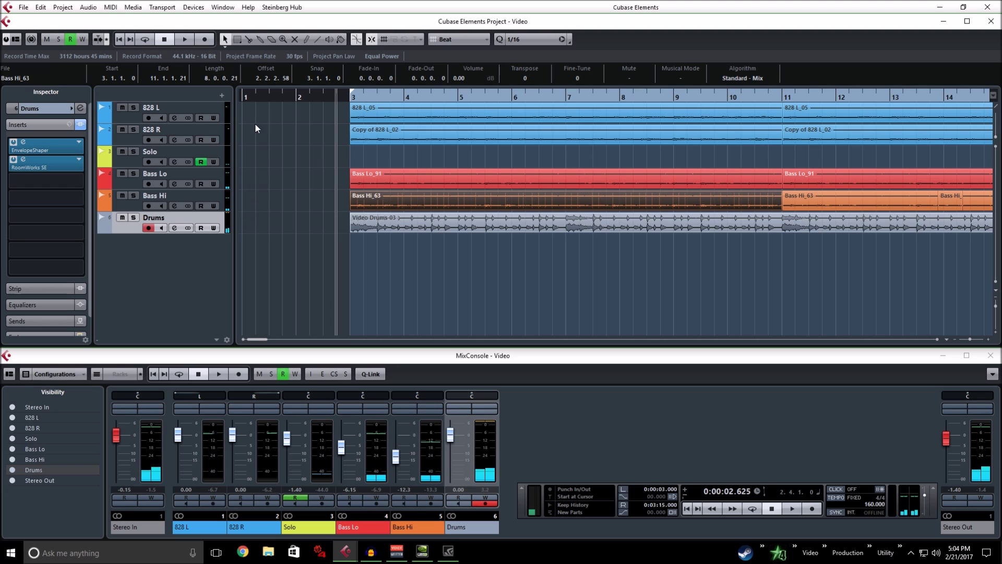
scroll(291, 170, "right", 1)
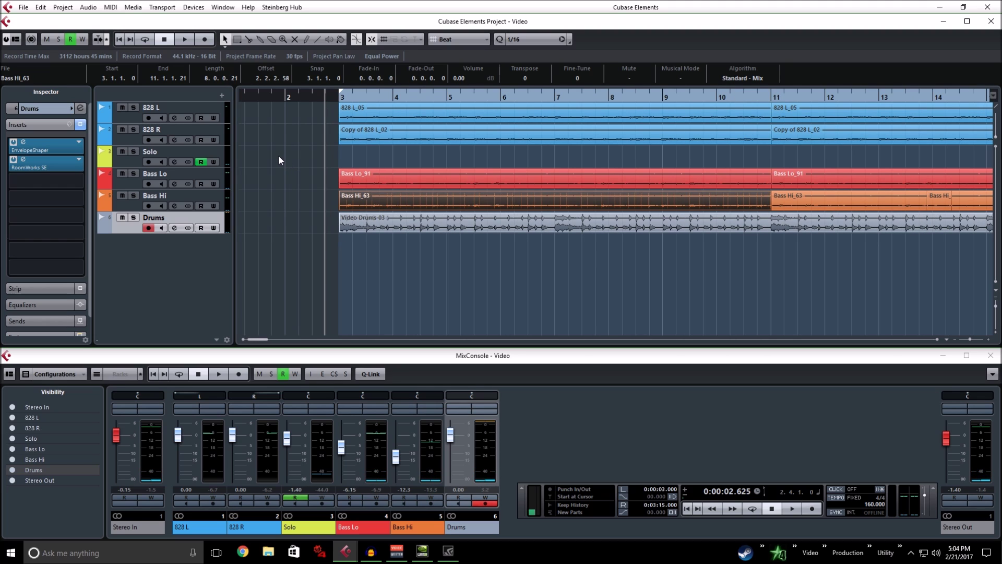
key("space")
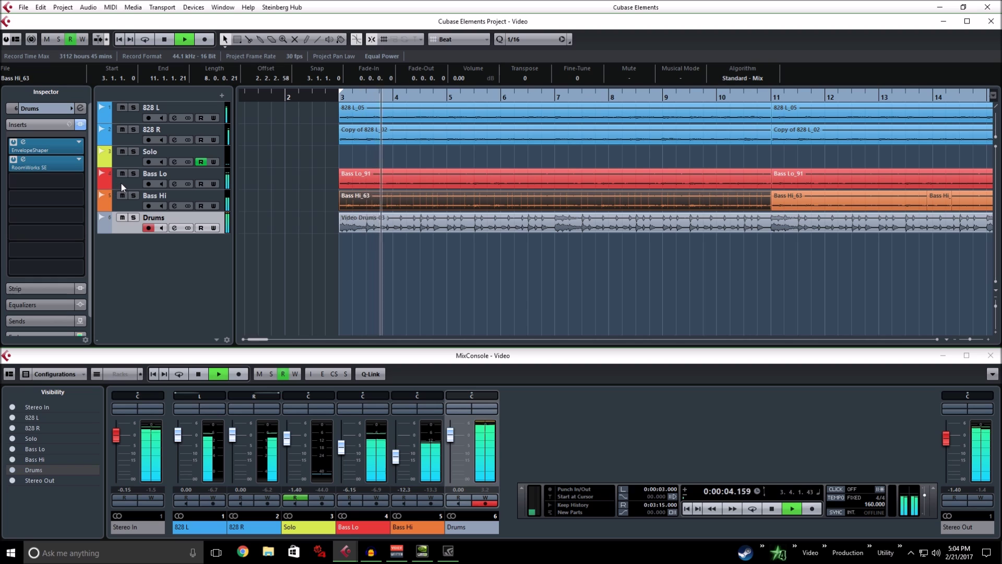
Mute Bass Lo and Bass Hi together to hear the mix without bass, stop playback, and unmute both tracks
left_click(139, 184)
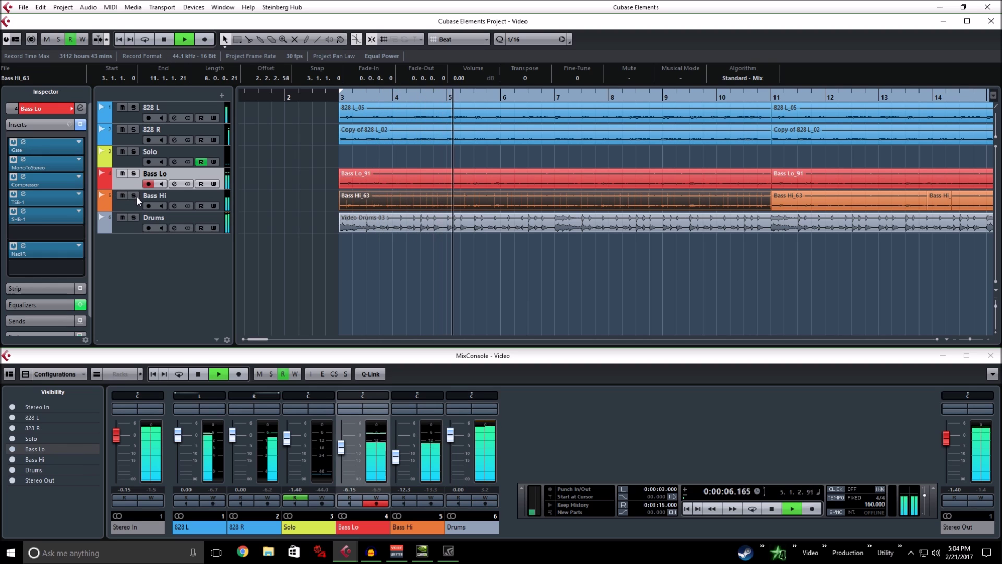
left_click(135, 200, "ctrl")
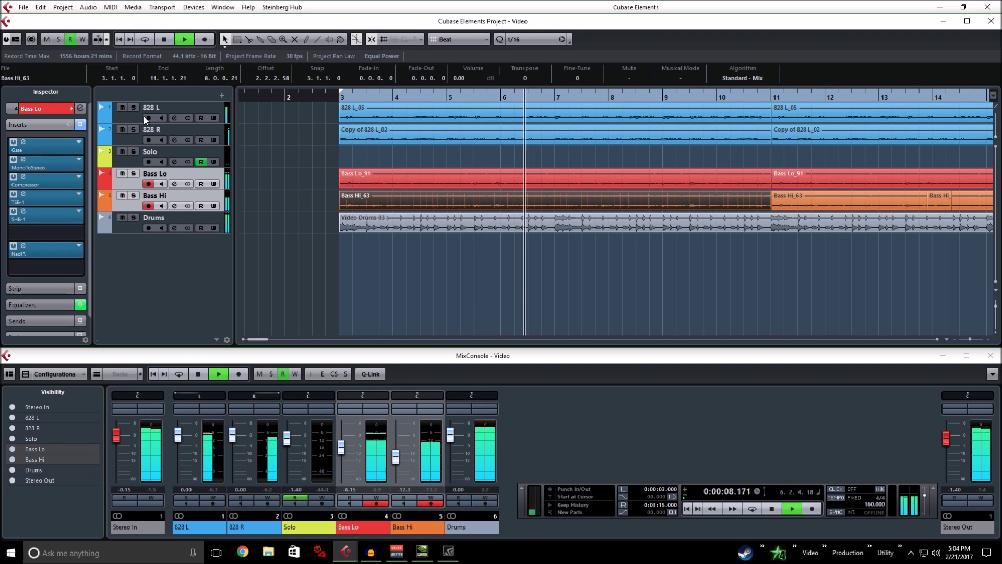
key("m")
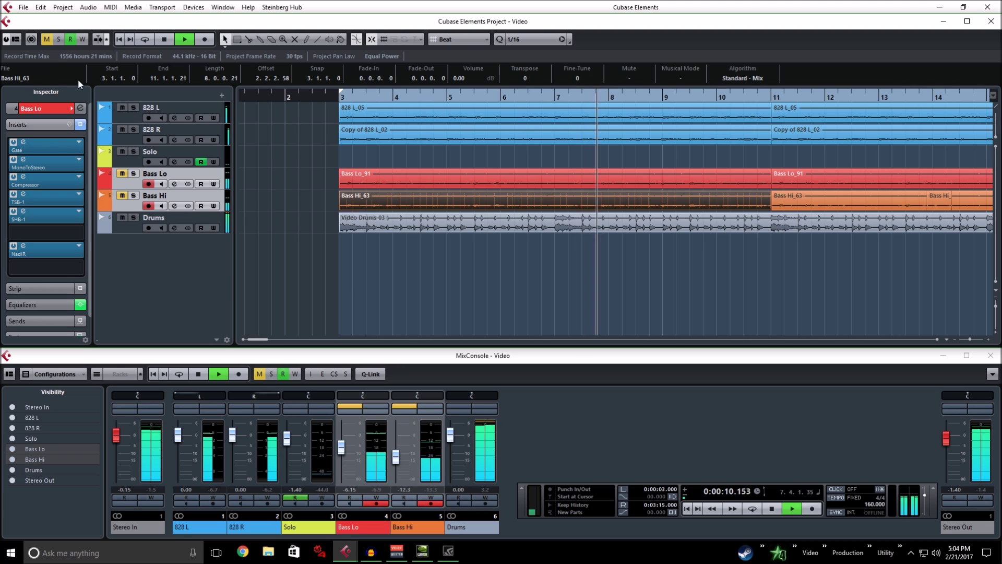
left_click(162, 40)
key("m")
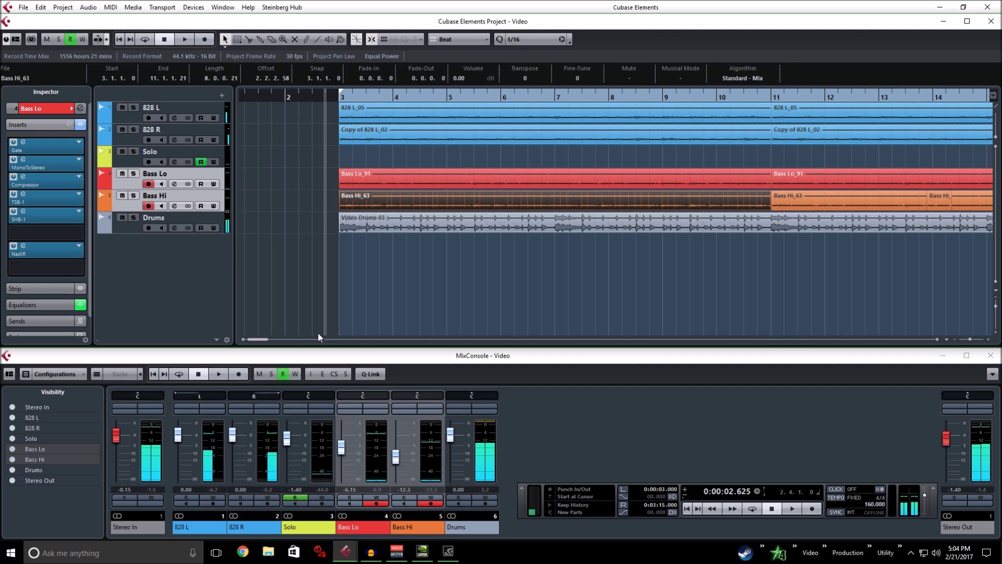
Lower the bass levels in the mix, setting Bass Lo to -7.04 dB and Bass Hi to -15.0 dB
left_click(340, 447)
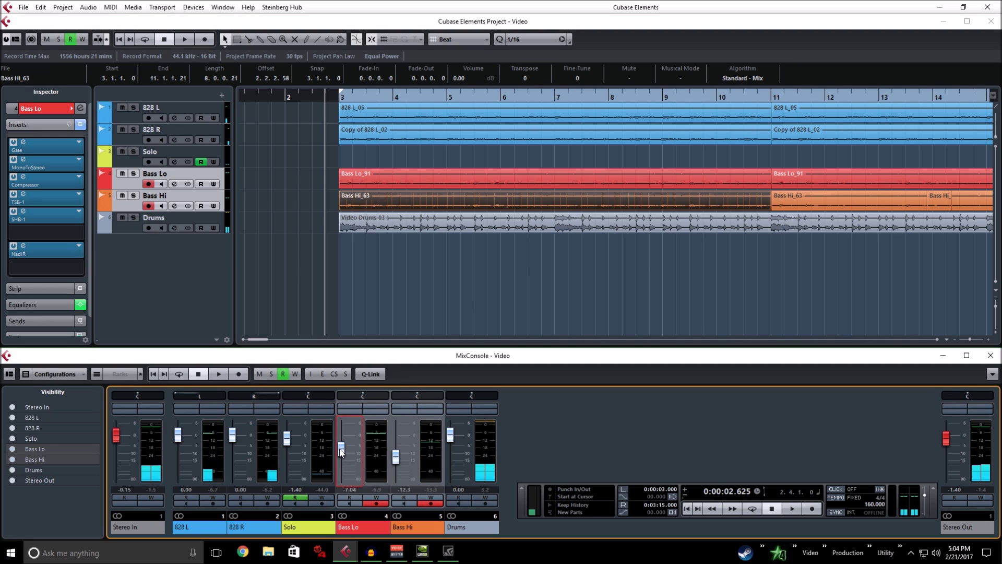
left_click_drag(396, 457, 396, 459)
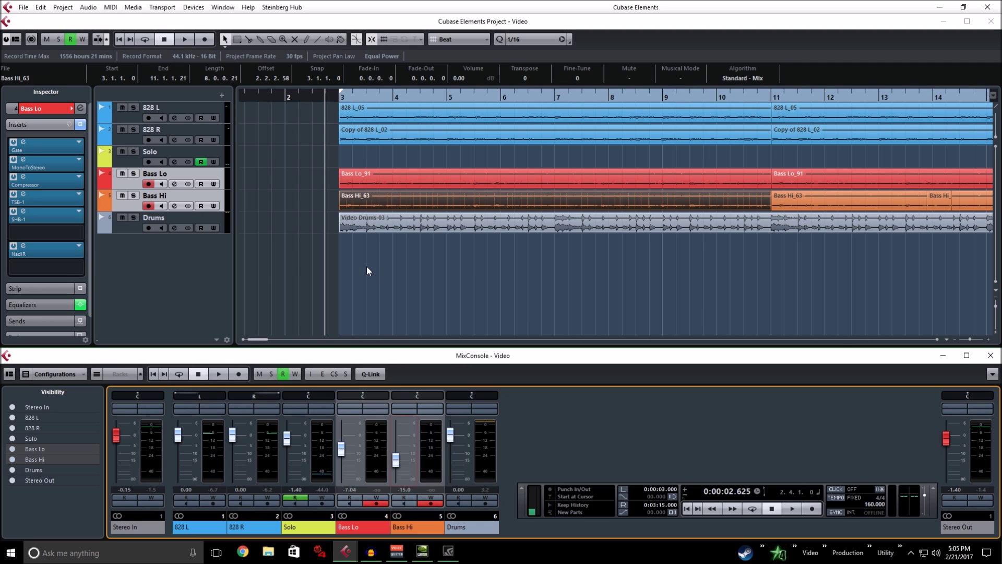
Select only the Bass Lo track, view the cabinet impulses in its NadIR insert, and close the plug-in
left_click(133, 227)
left_click(123, 181)
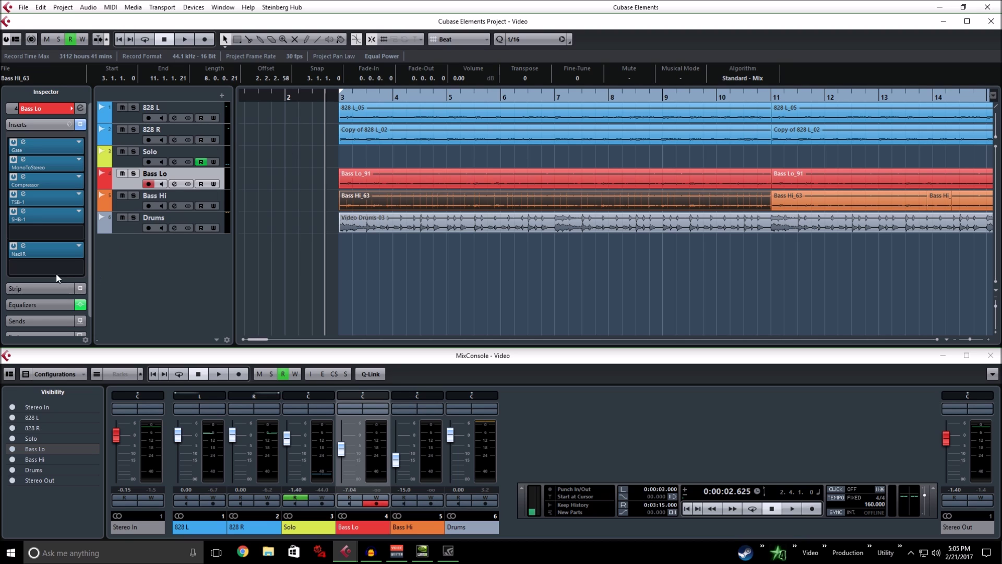
left_click(51, 249)
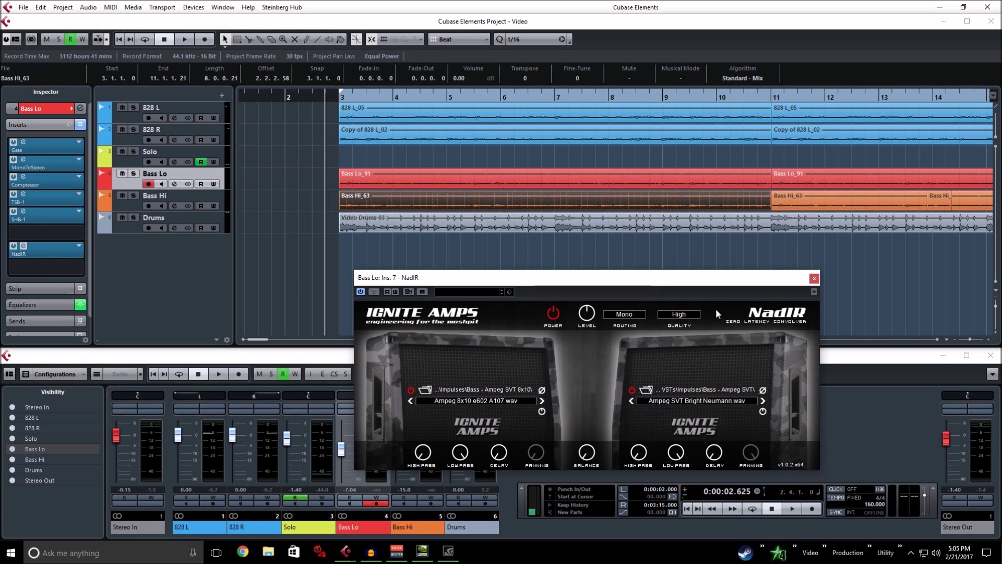
left_click(813, 279)
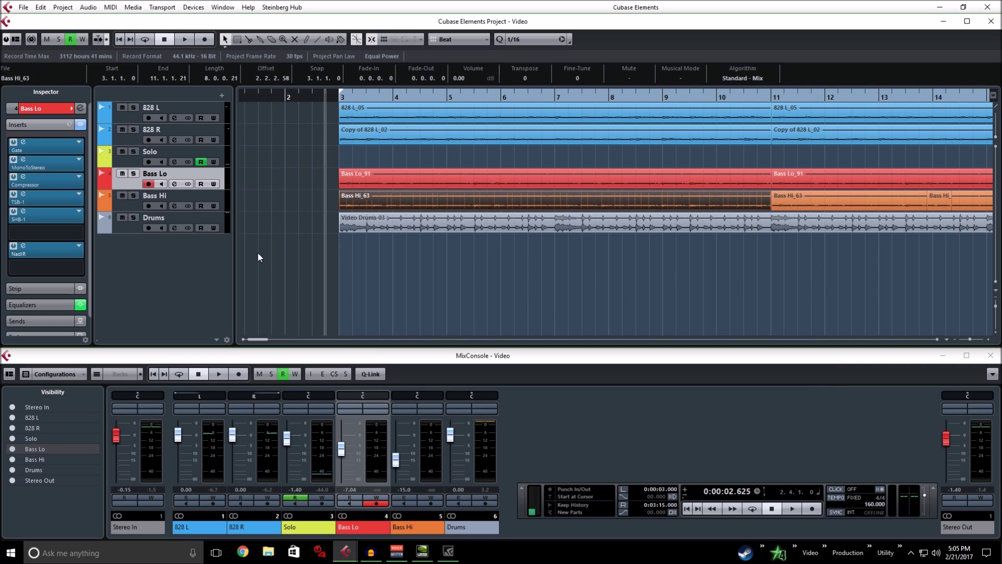